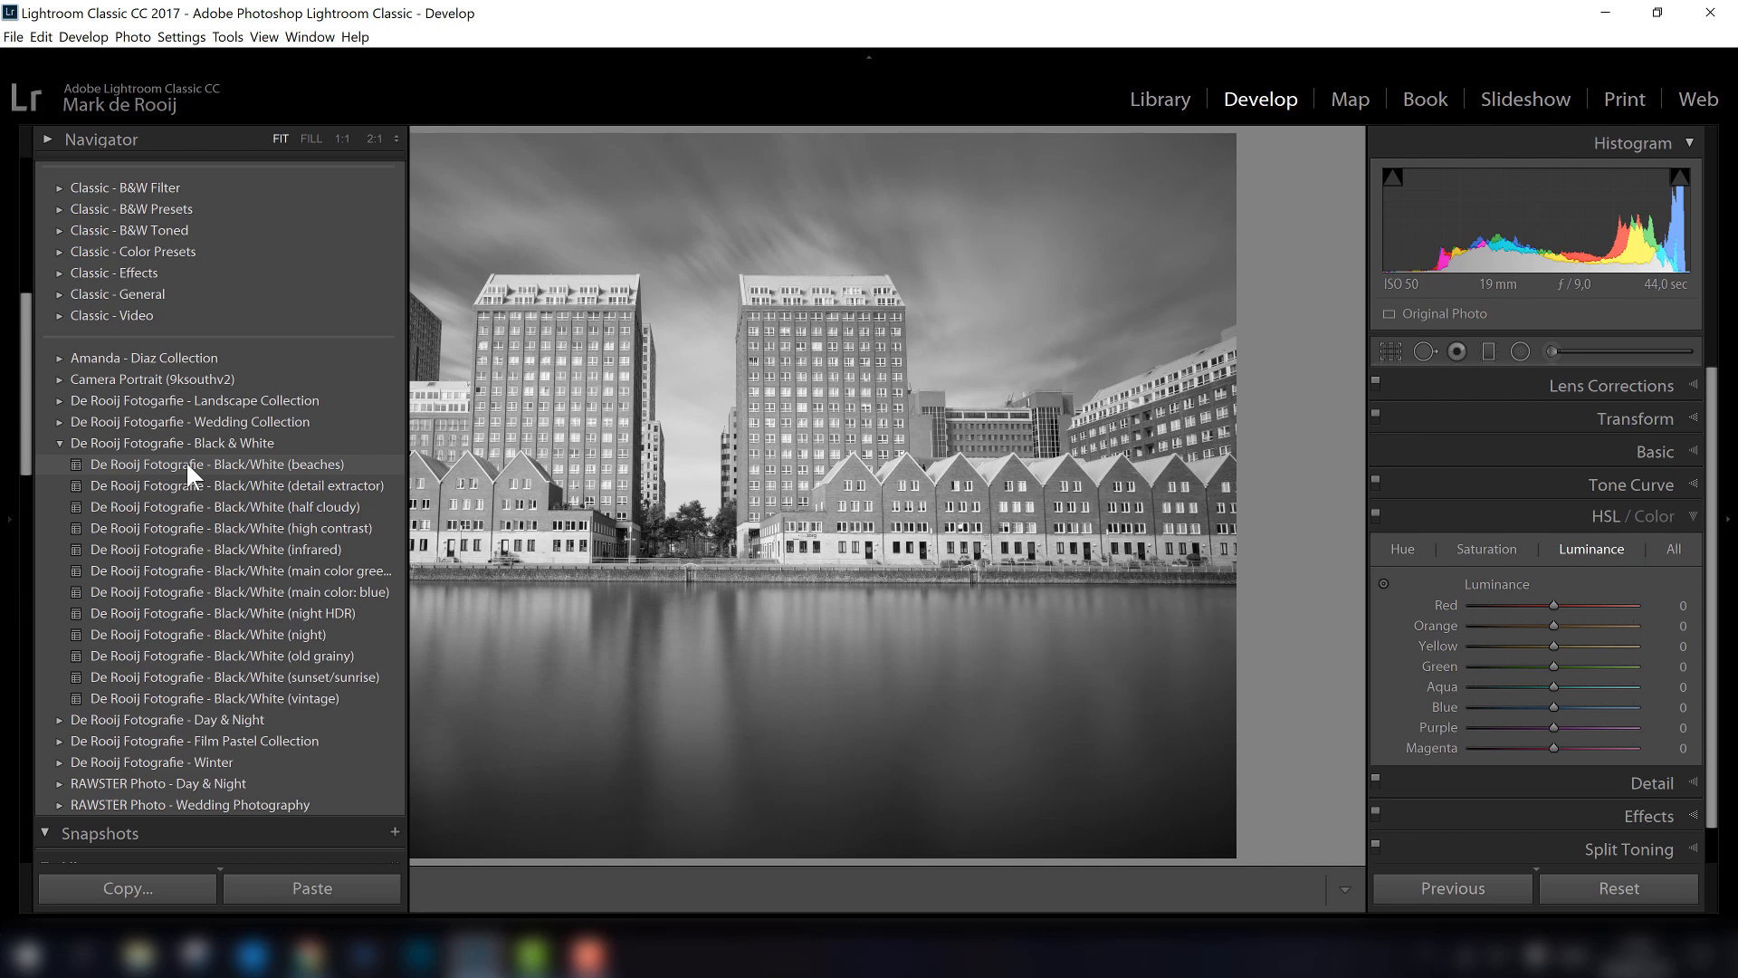
Step: Preview the custom black and white presets on the photo and hide the presets panel
{"action": "left_click", "coordinate": [186, 459]}
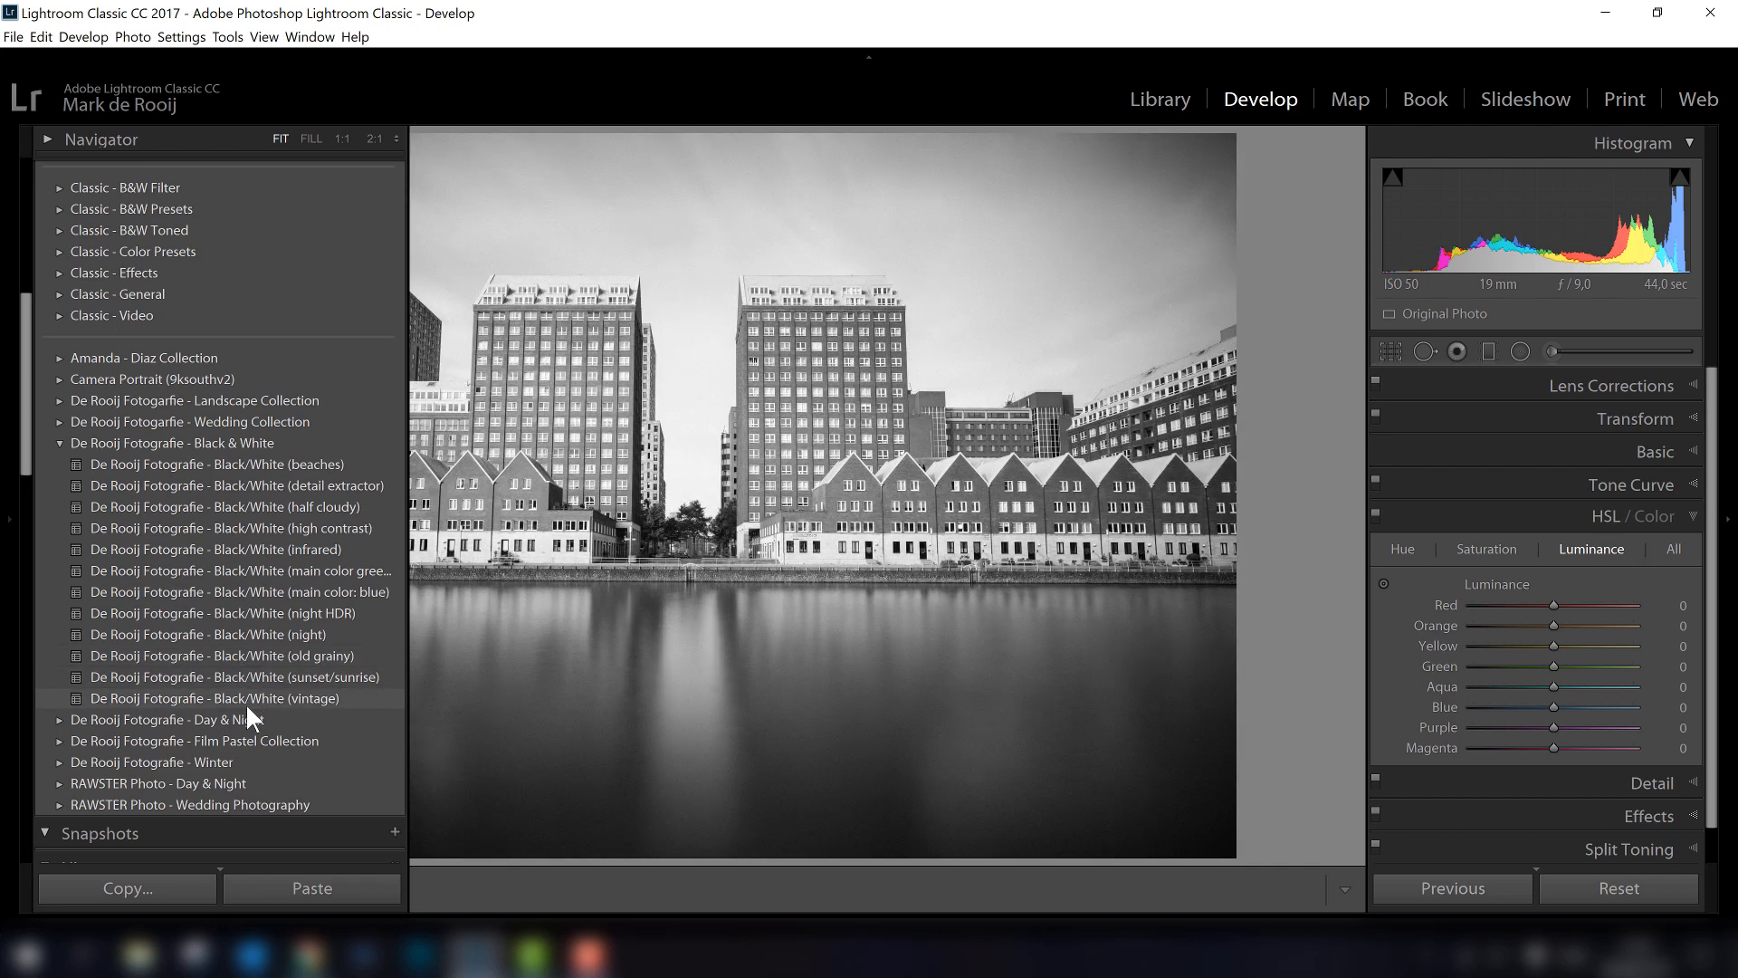
{"action": "left_click", "coordinate": [9, 518]}
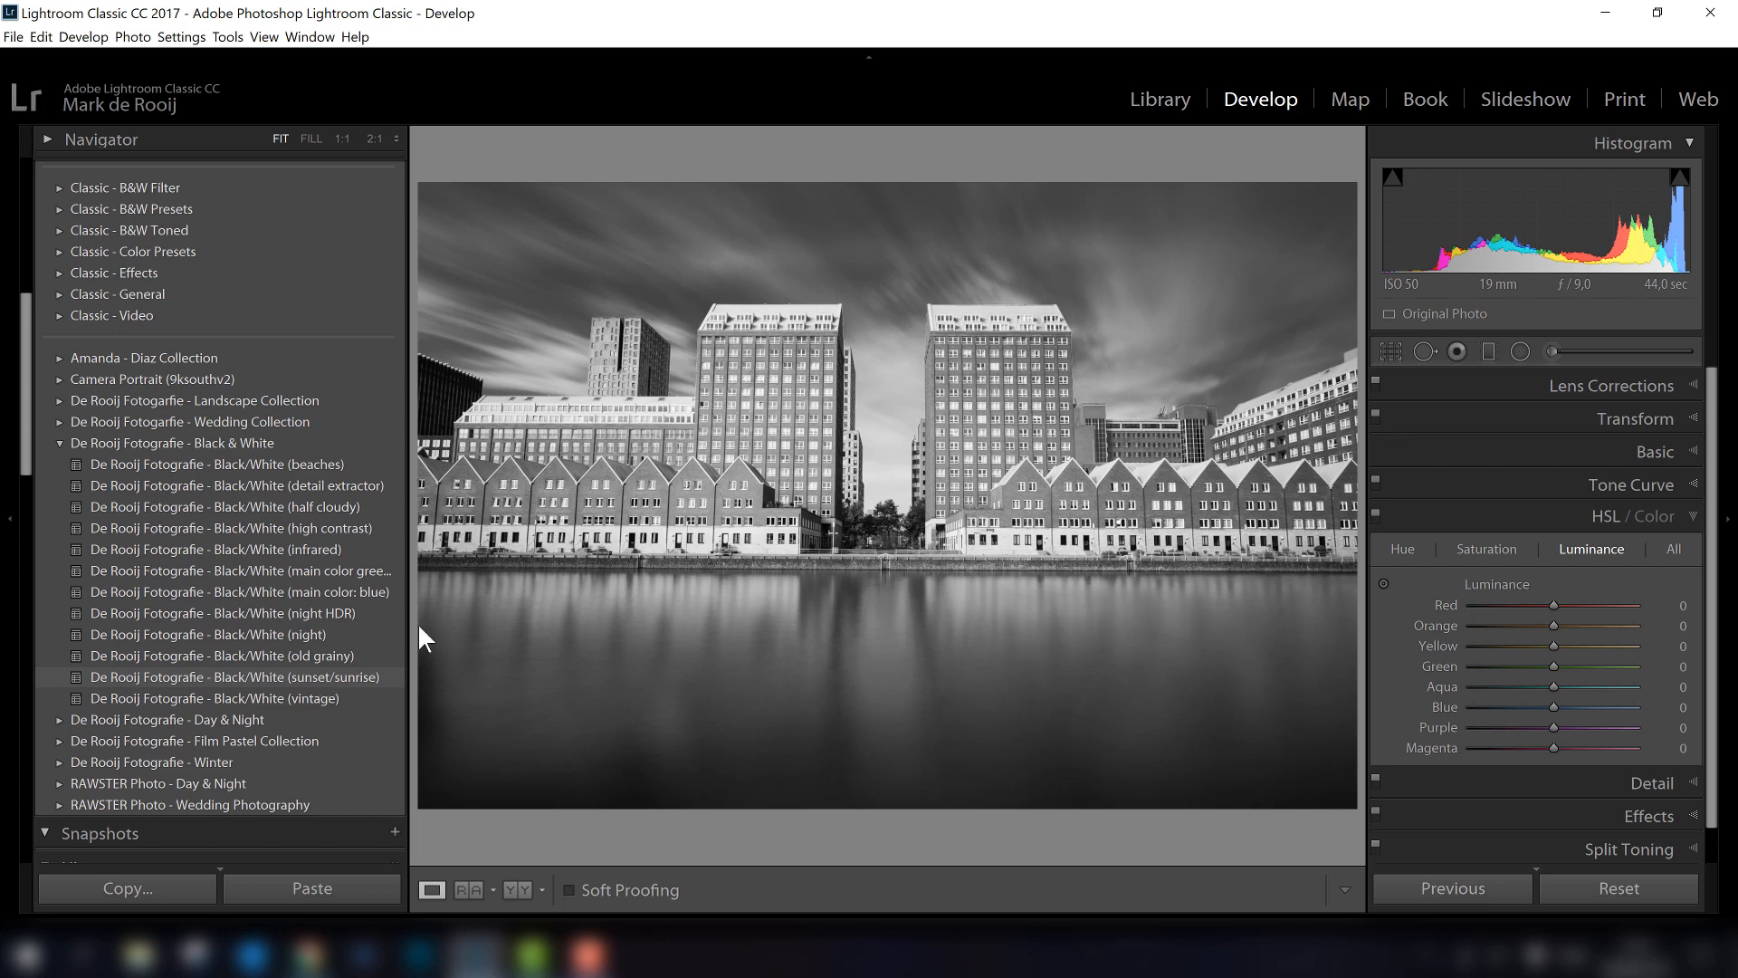
{"action": "left_click", "coordinate": [7, 521]}
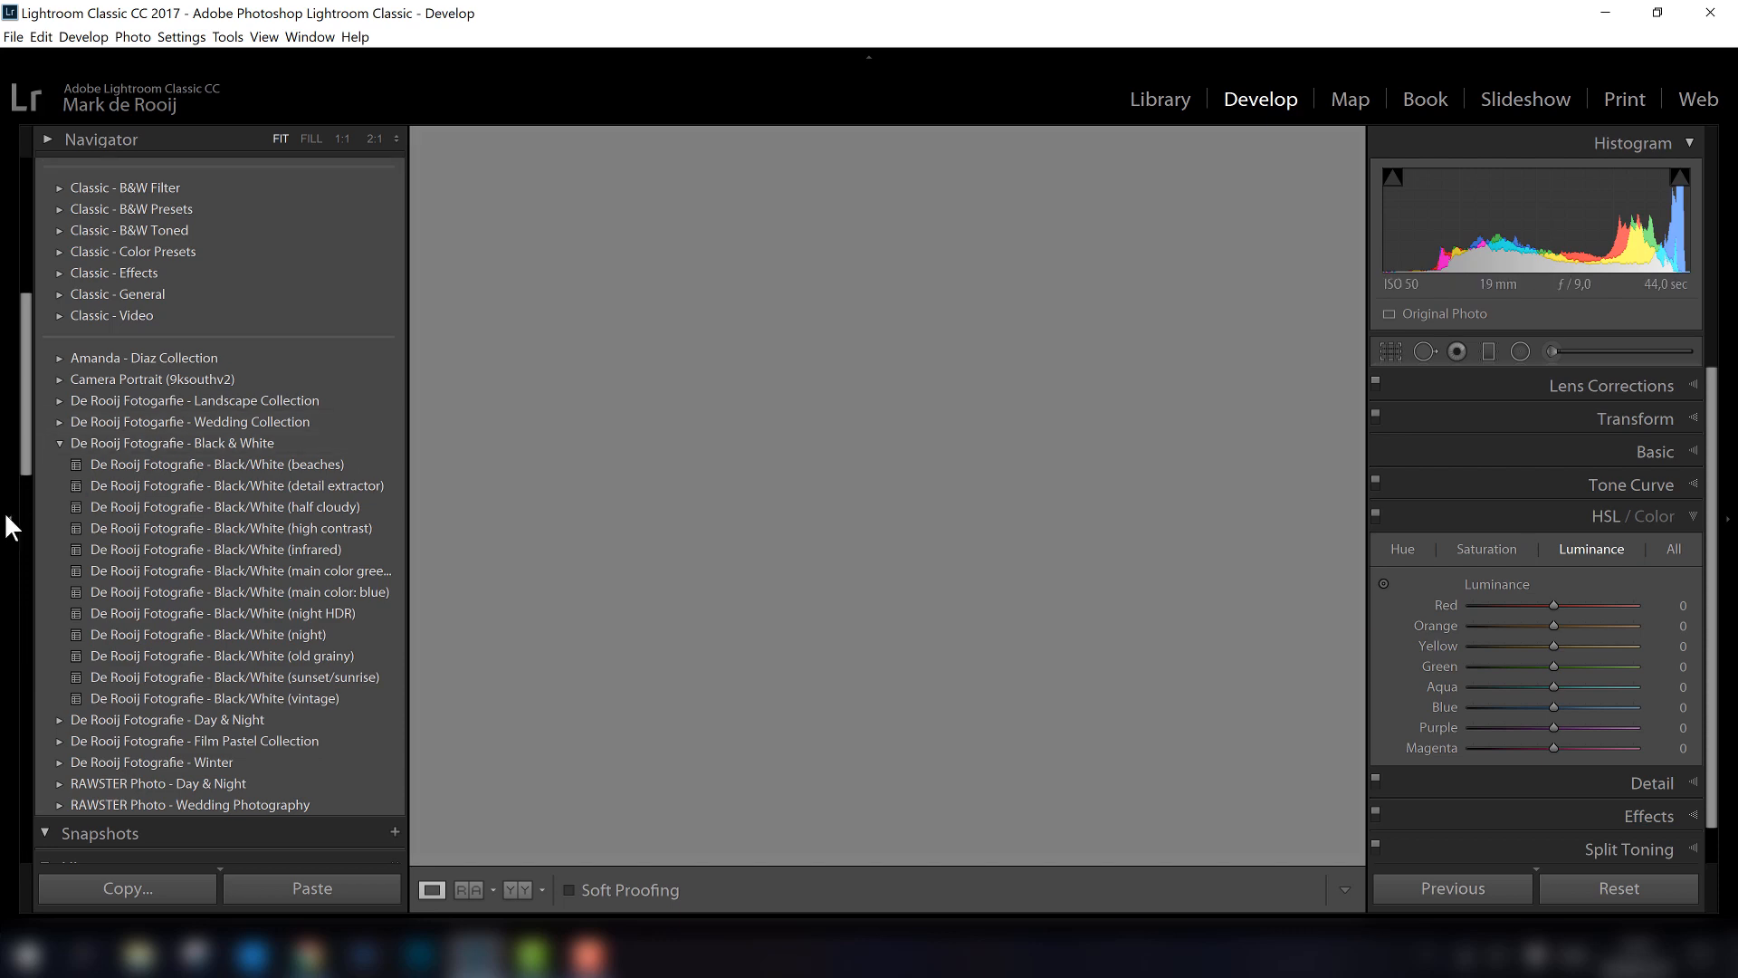
Step: Convert the photo to the Black & White treatment and lower its mix to Aqua -18 and Blue -49
{"action": "left_click", "coordinate": [1591, 453]}
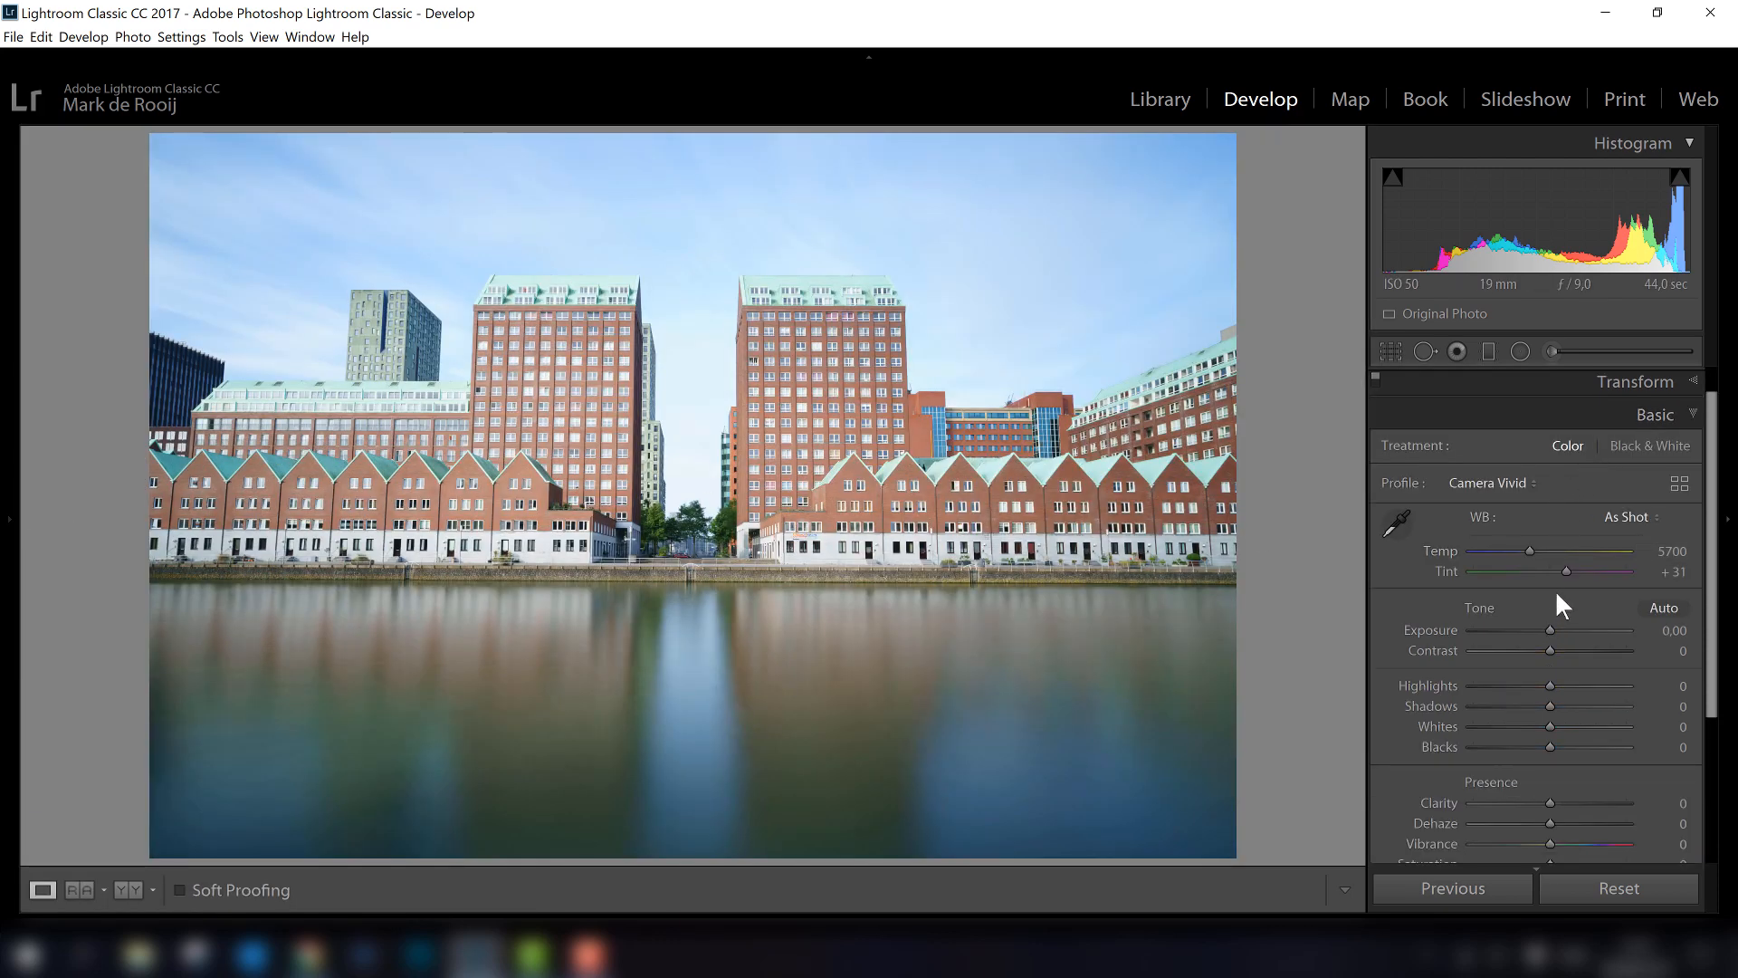
{"action": "left_click", "coordinate": [1663, 447]}
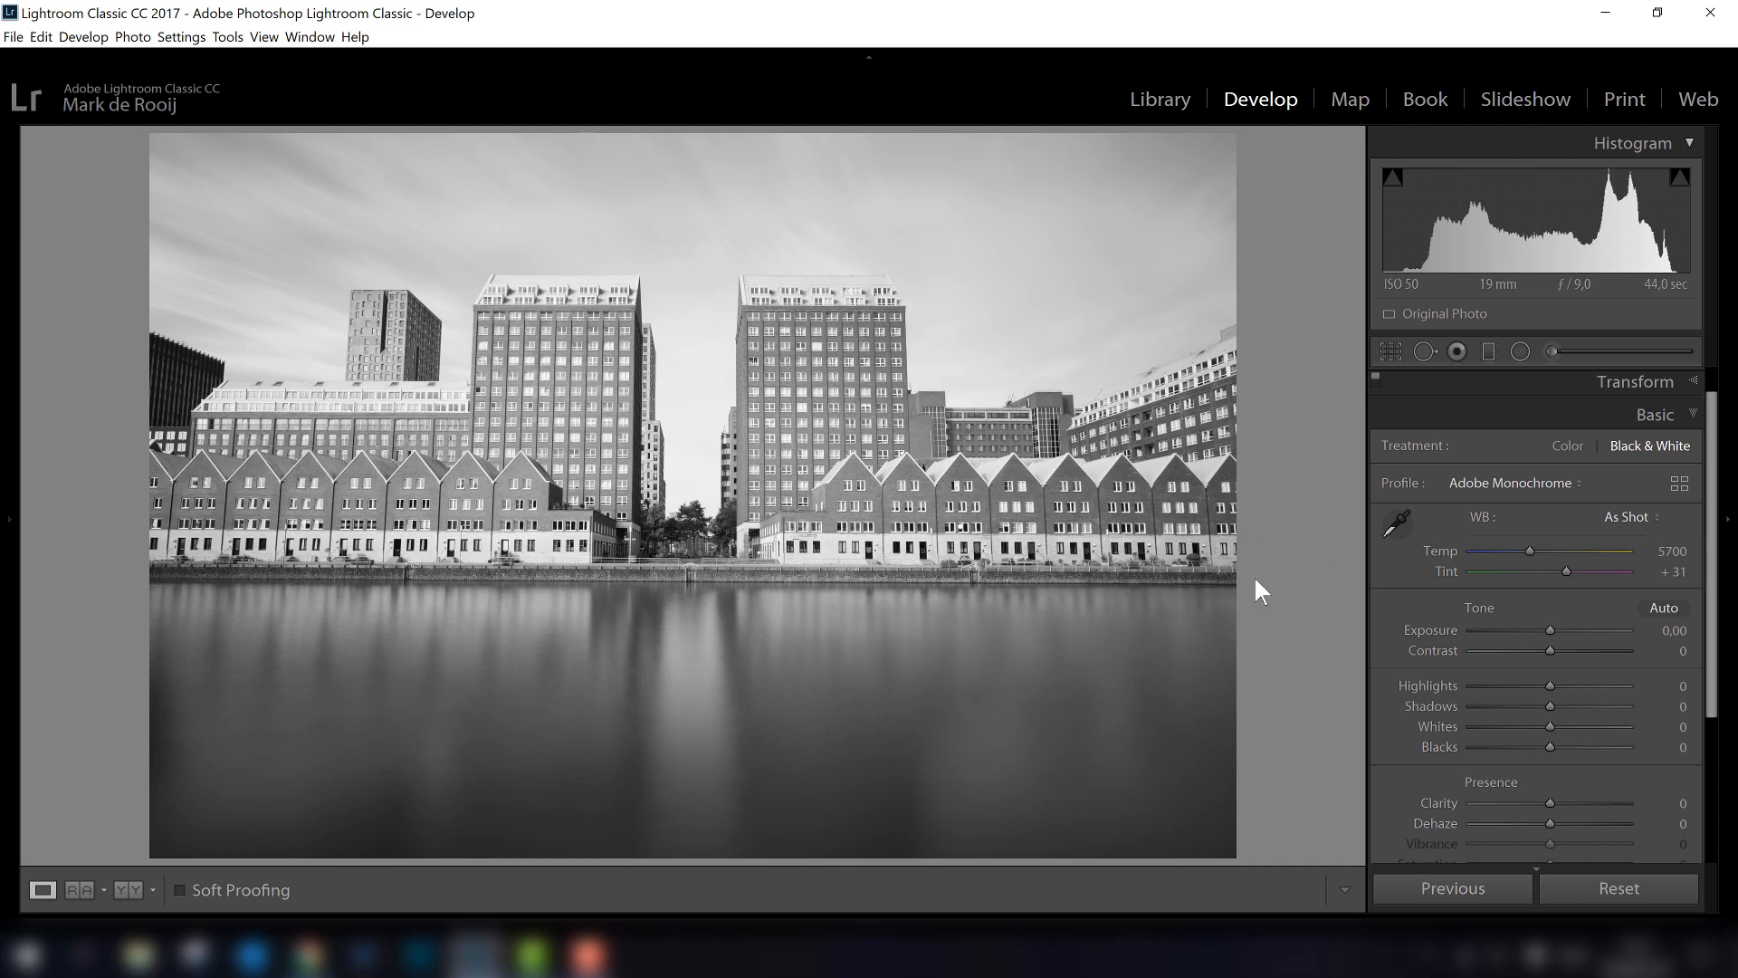
{"action": "left_click_drag", "start_coordinate": [1719, 516], "coordinate": [1718, 665]}
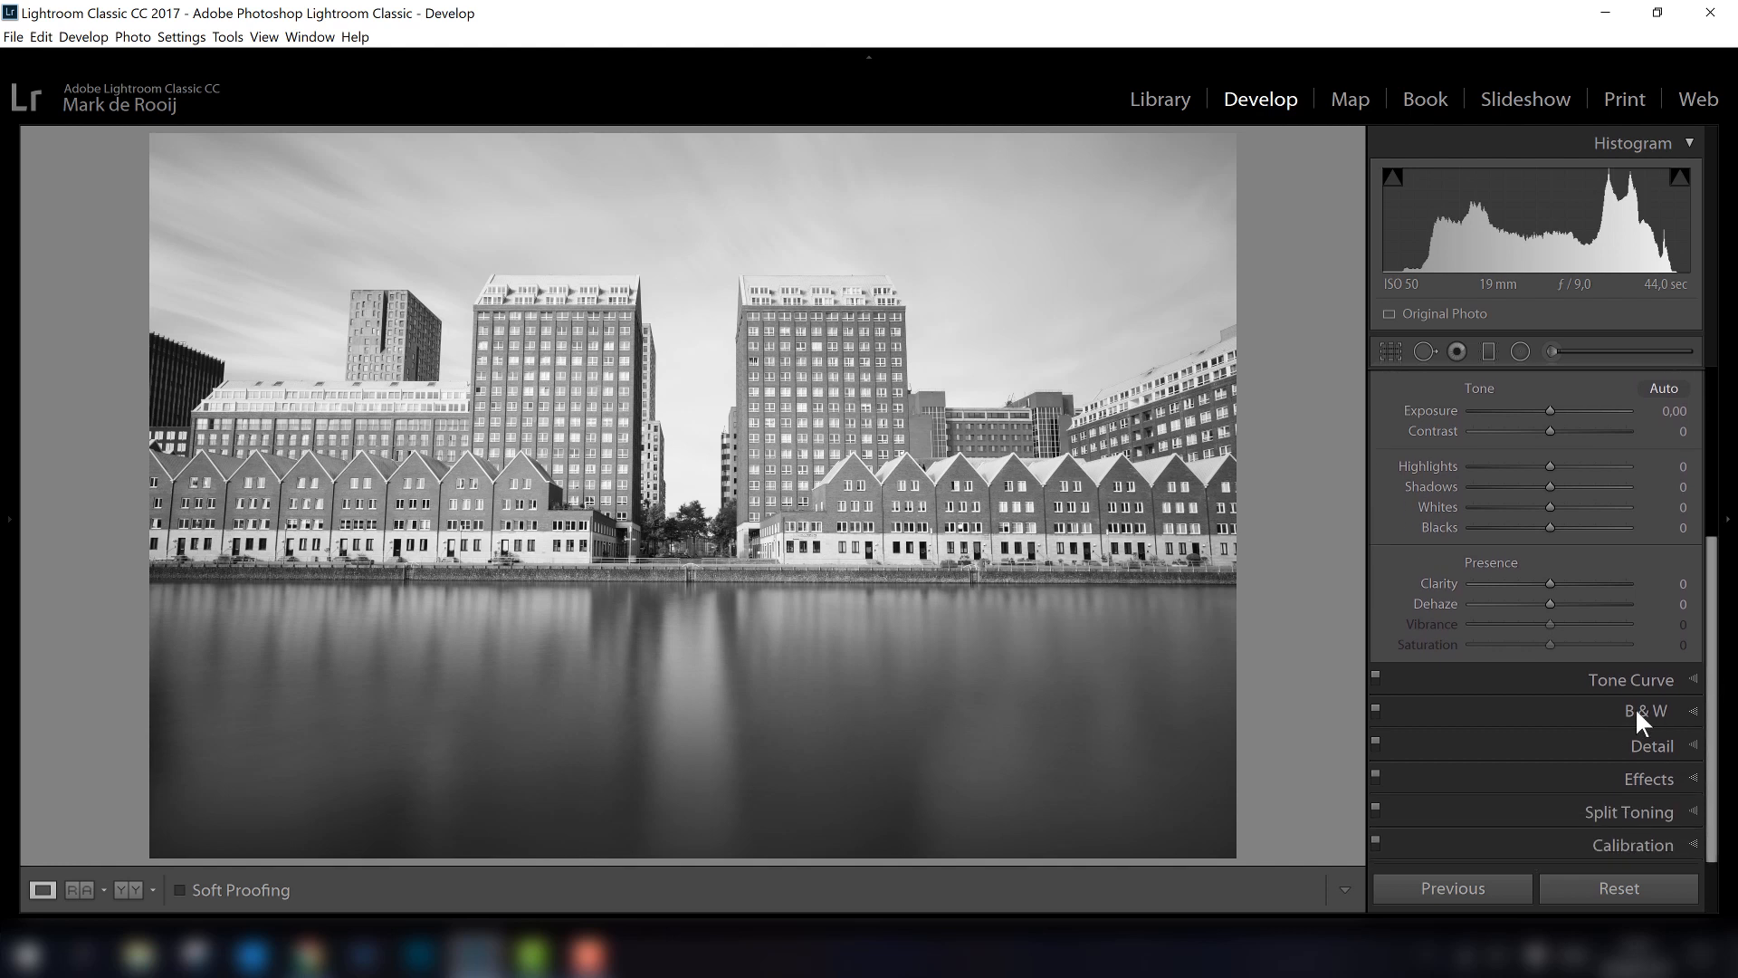
{"action": "left_click", "coordinate": [1572, 712]}
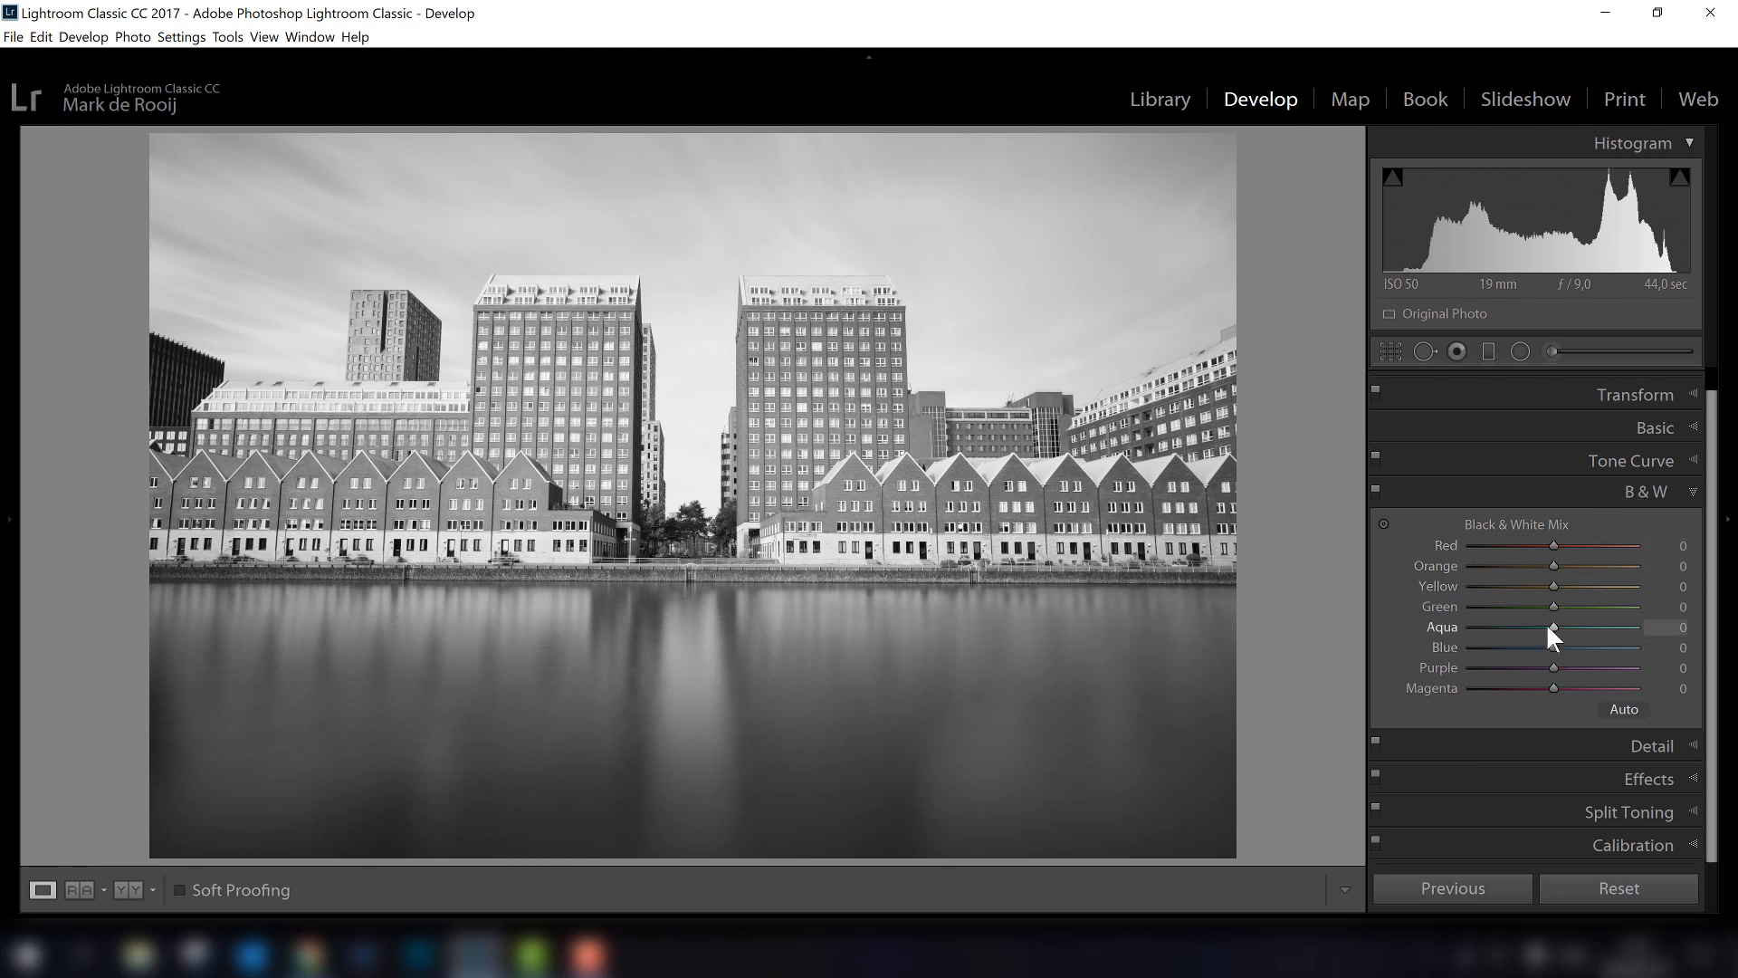
{"action": "mouse_move", "coordinate": [1553, 642]}
{"action": "left_mouse_down"}
{"action": "mouse_move", "coordinate": [1512, 652]}
{"action": "mouse_move", "coordinate": [1537, 628]}
{"action": "mouse_move", "coordinate": [1491, 668]}
{"action": "mouse_move", "coordinate": [1594, 669]}
{"action": "mouse_move", "coordinate": [1496, 670]}
{"action": "mouse_move", "coordinate": [1544, 670]}
{"action": "left_mouse_up"}
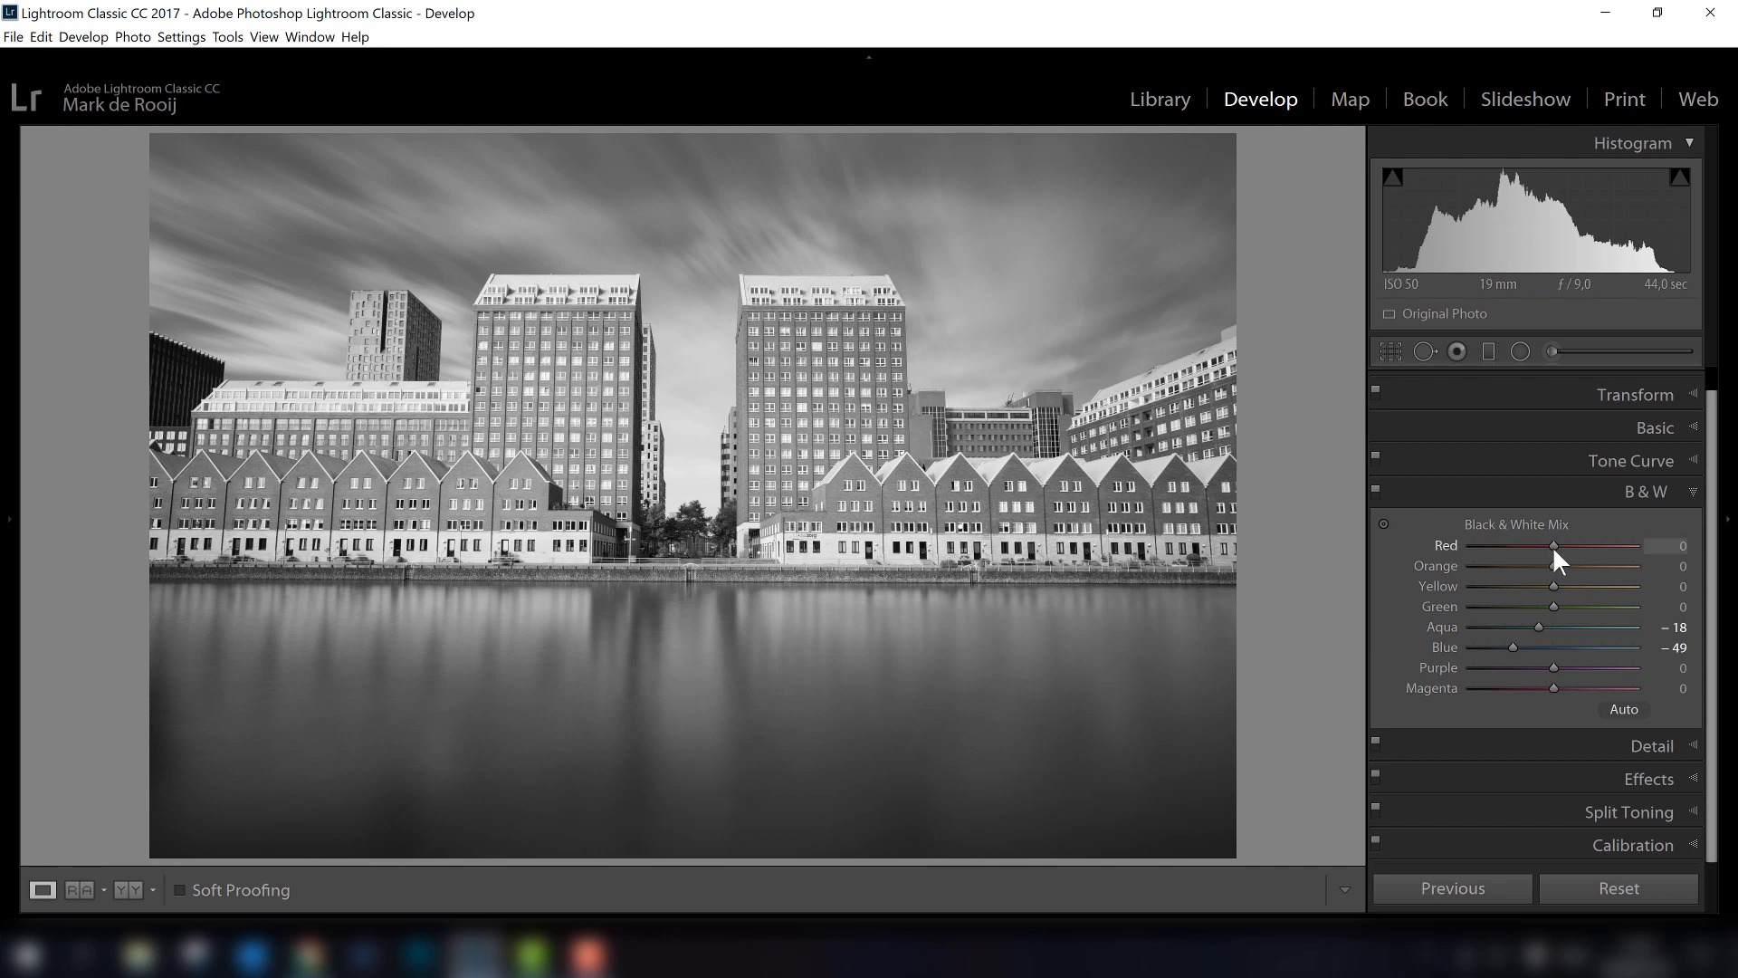
Step: Brighten the brick tones in the Black & White mix with Red +49, Orange +55 and Yellow +44
{"action": "left_click_drag", "start_coordinate": [1554, 551], "coordinate": [1599, 569]}
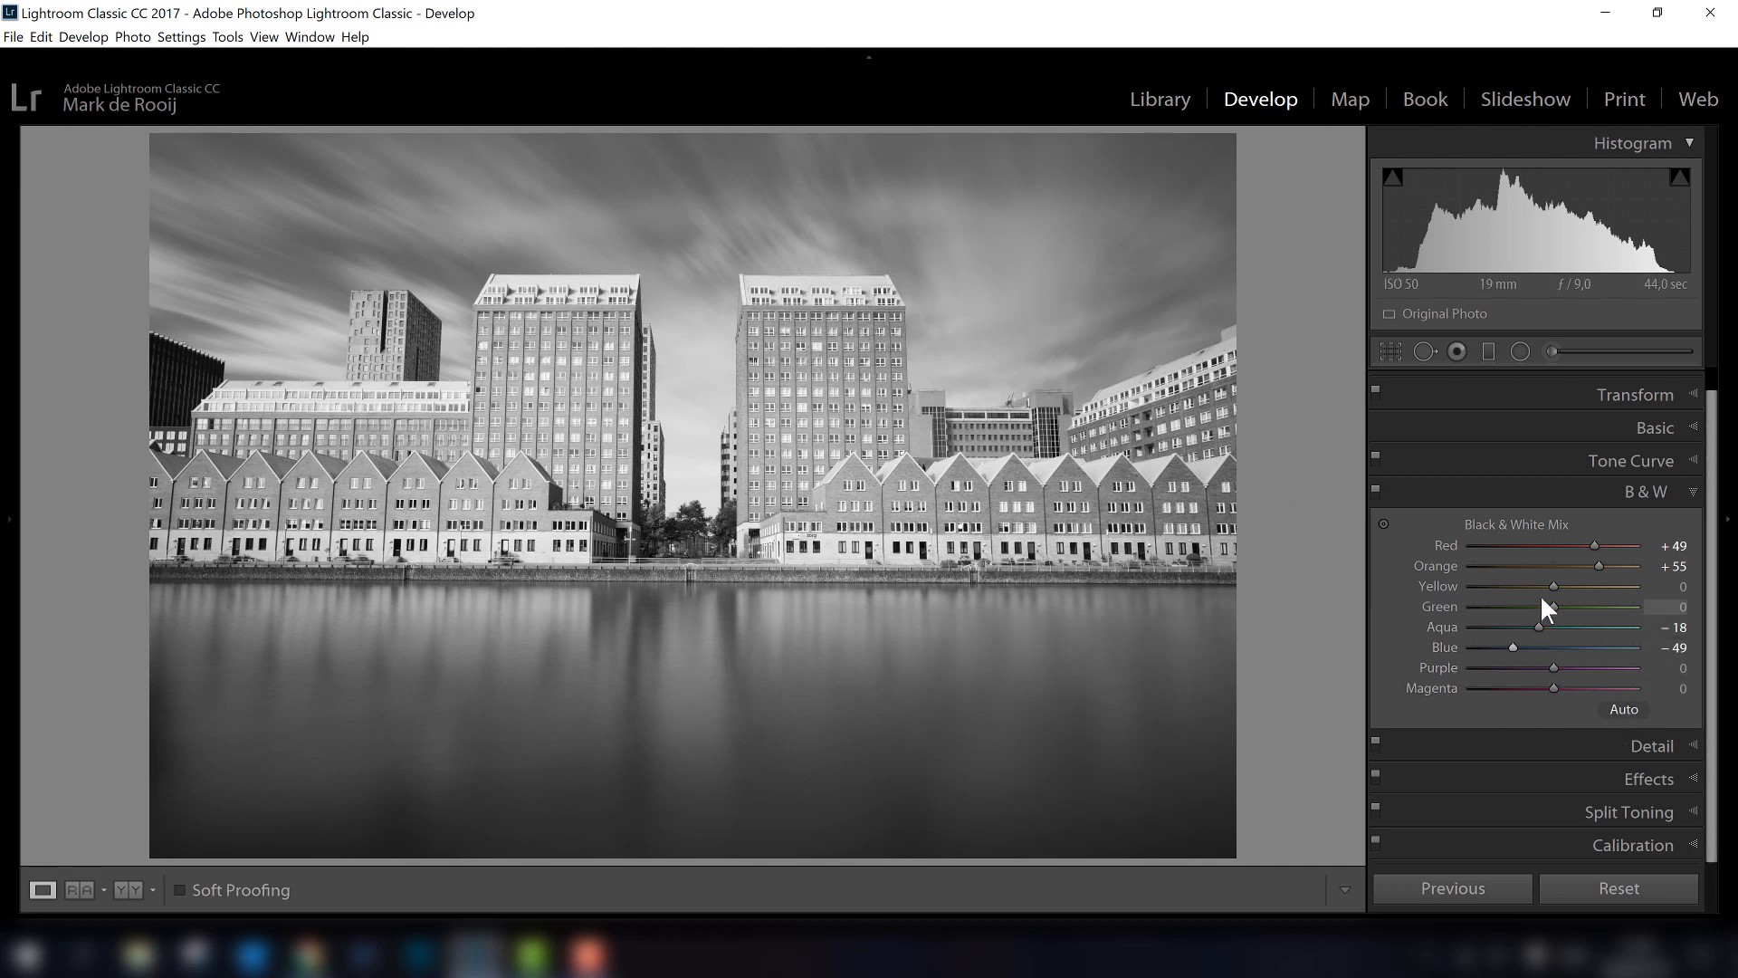
{"action": "mouse_move", "coordinate": [1548, 585]}
{"action": "left_mouse_down"}
{"action": "mouse_move", "coordinate": [1584, 584]}
{"action": "mouse_move", "coordinate": [1531, 584]}
{"action": "mouse_move", "coordinate": [1585, 589]}
{"action": "mouse_move", "coordinate": [1568, 594]}
{"action": "left_mouse_up"}
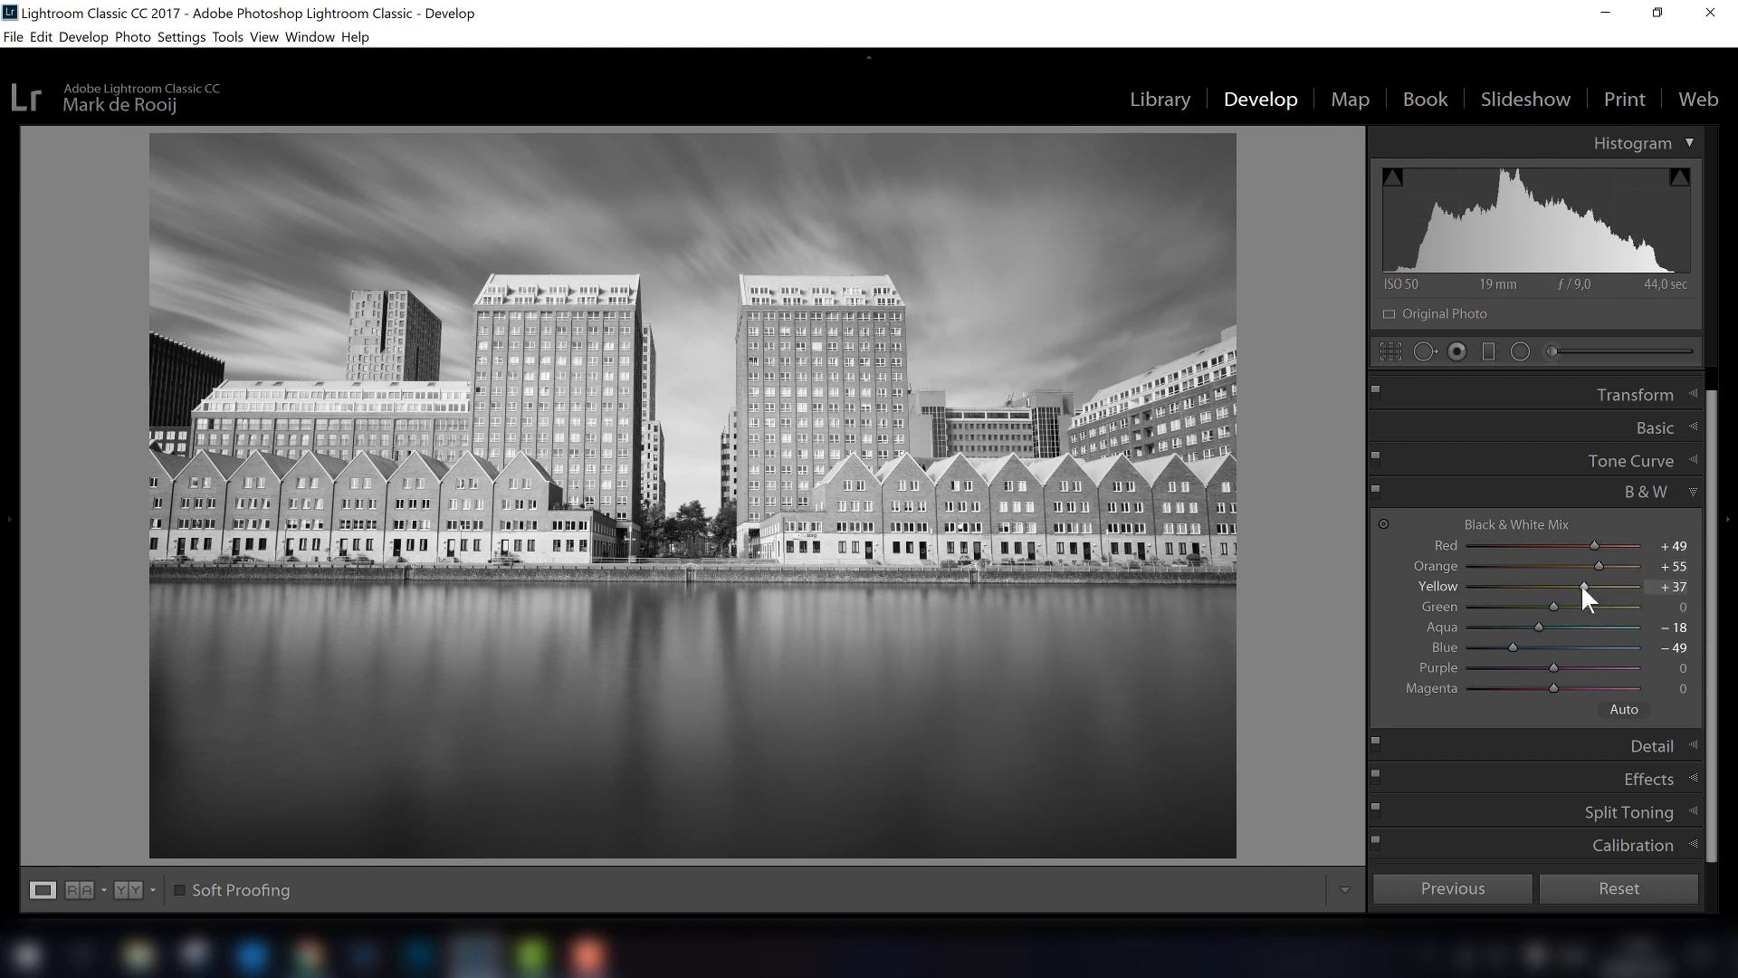
{"action": "mouse_move", "coordinate": [1584, 586]}
{"action": "left_mouse_down"}
{"action": "mouse_move", "coordinate": [1534, 585]}
{"action": "mouse_move", "coordinate": [1556, 586]}
{"action": "left_mouse_up"}
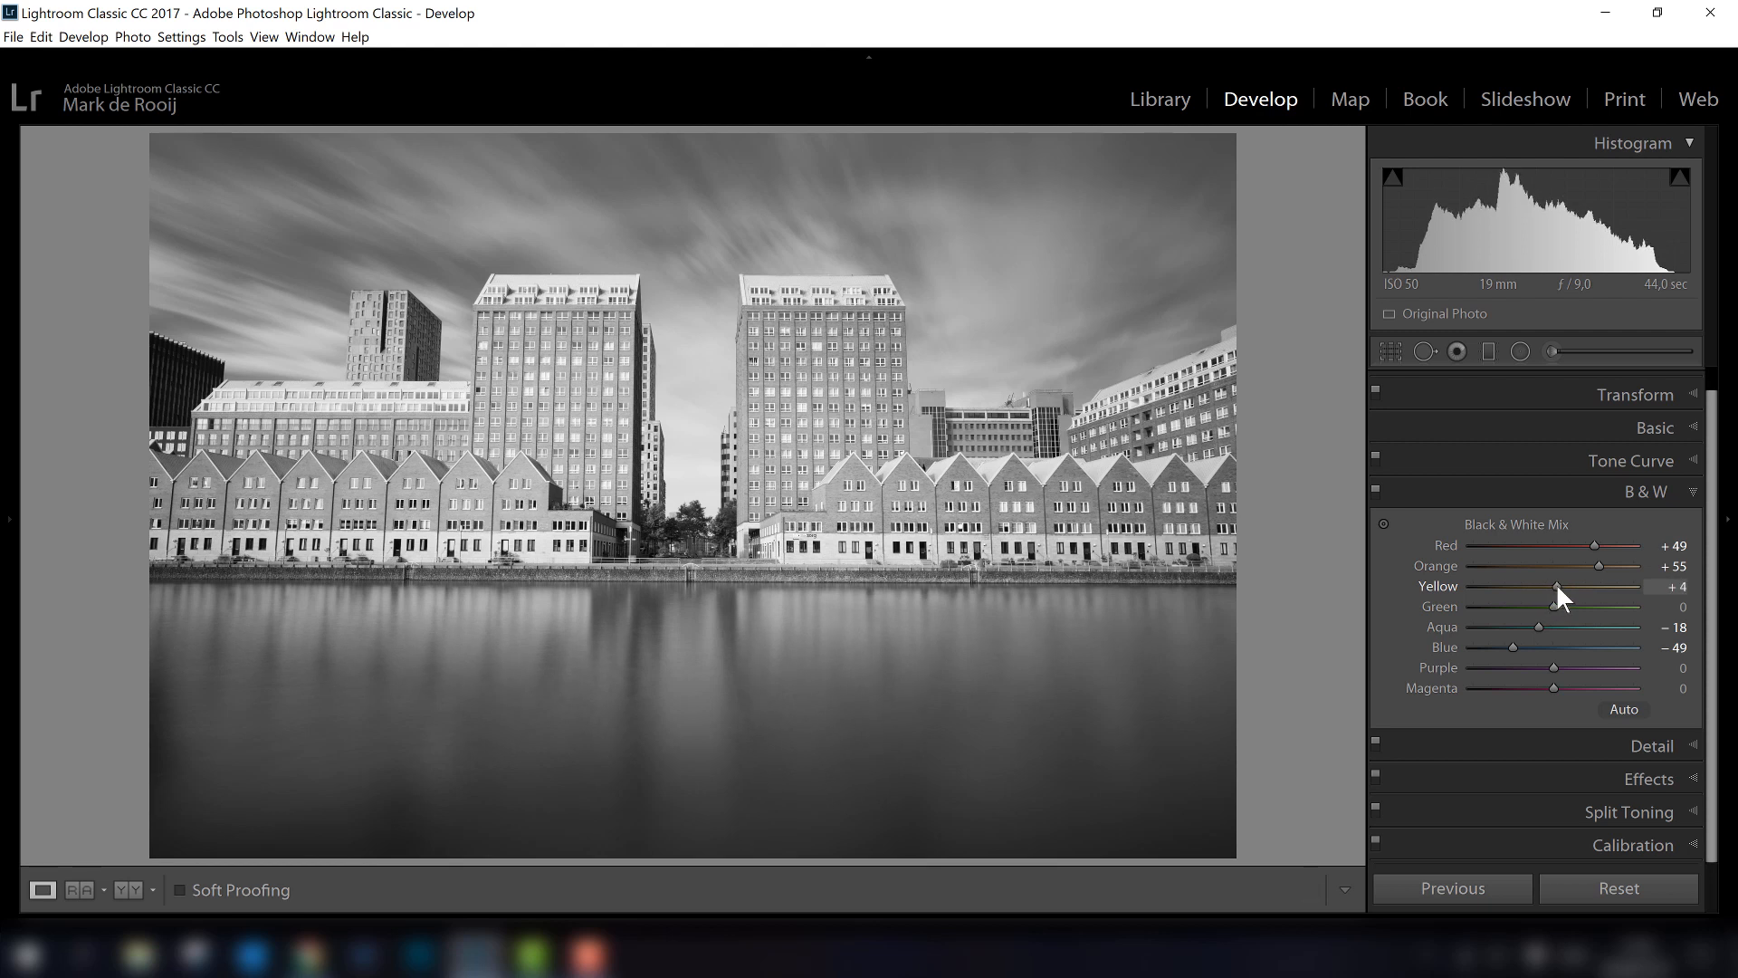
{"action": "left_click_drag", "start_coordinate": [1556, 583], "coordinate": [1593, 587]}
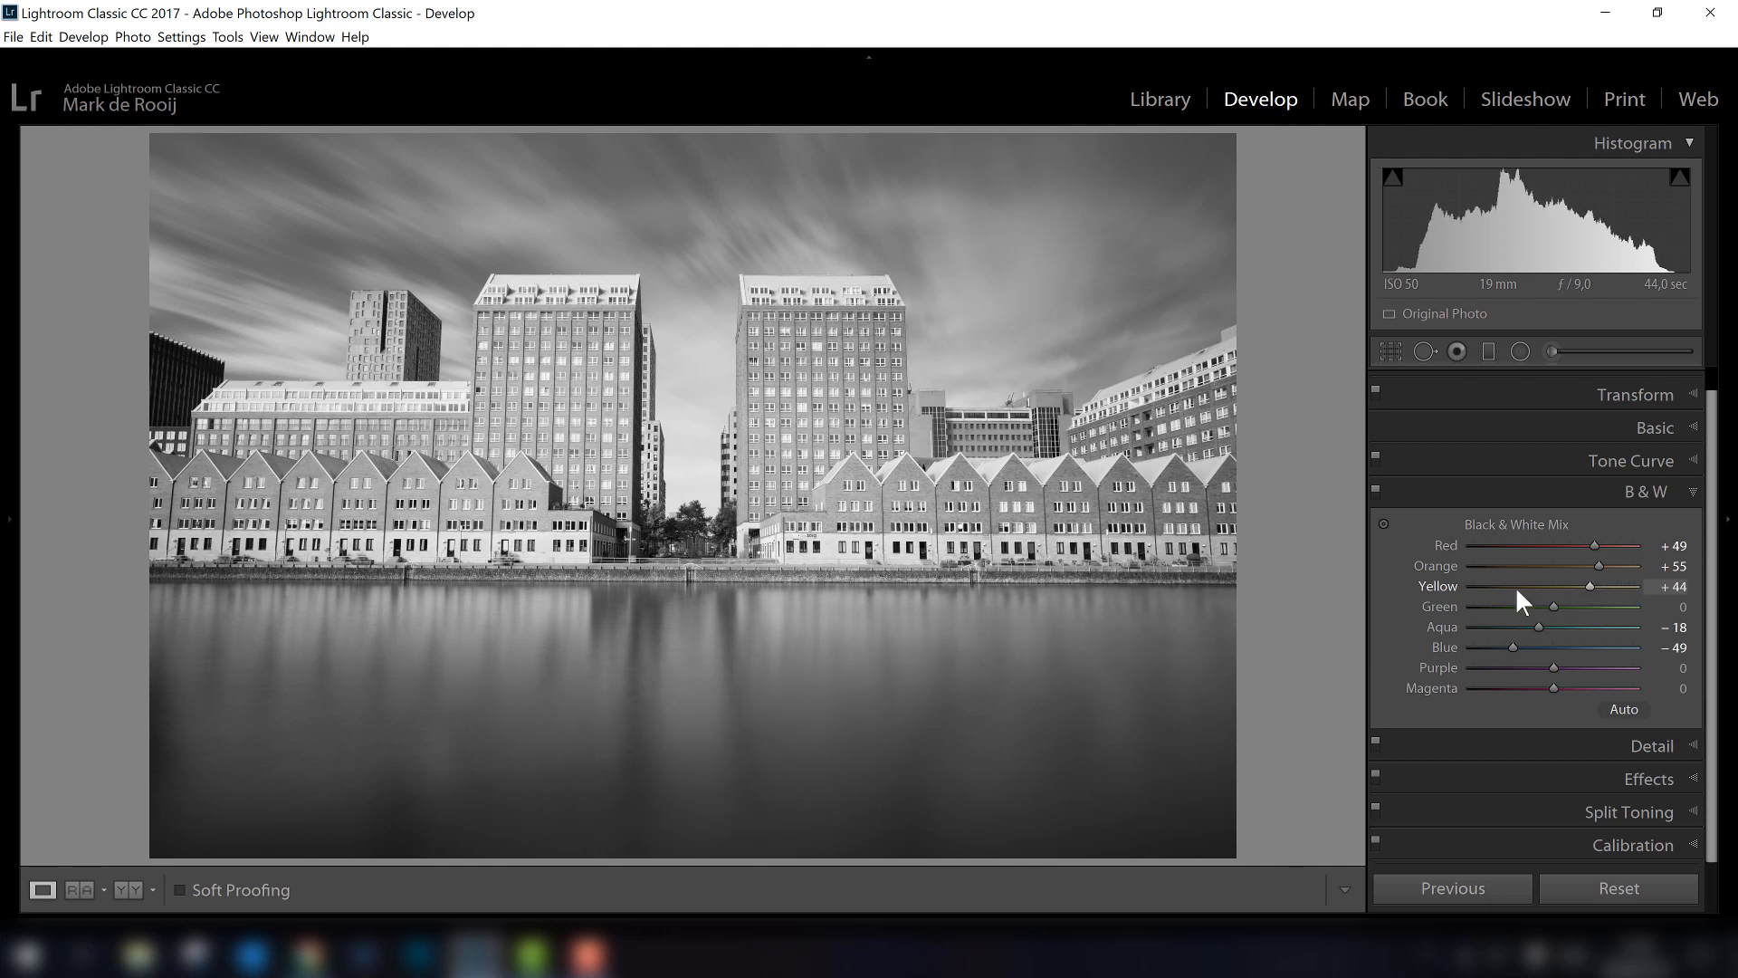
Step: Set the photo's basic tone to Exposure -0.37 and Contrast +39
{"action": "left_click", "coordinate": [1587, 432]}
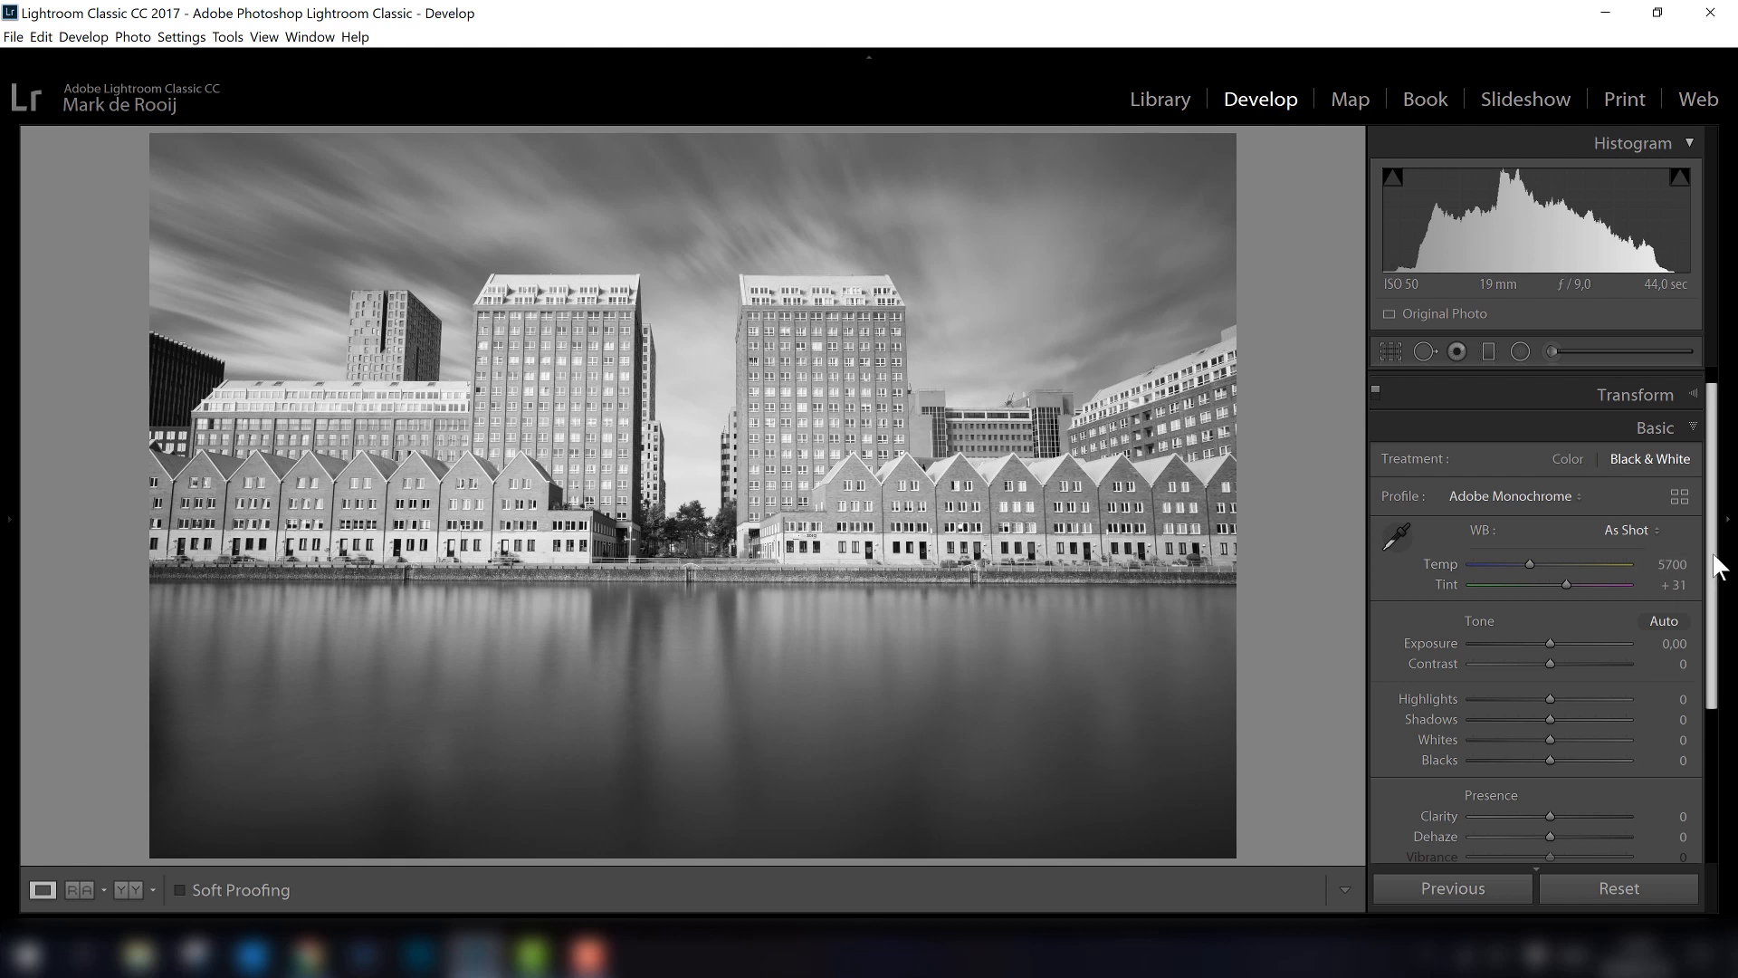
{"action": "scroll", "coordinate": [1720, 561], "scroll_direction": "down", "scroll_amount": 3}
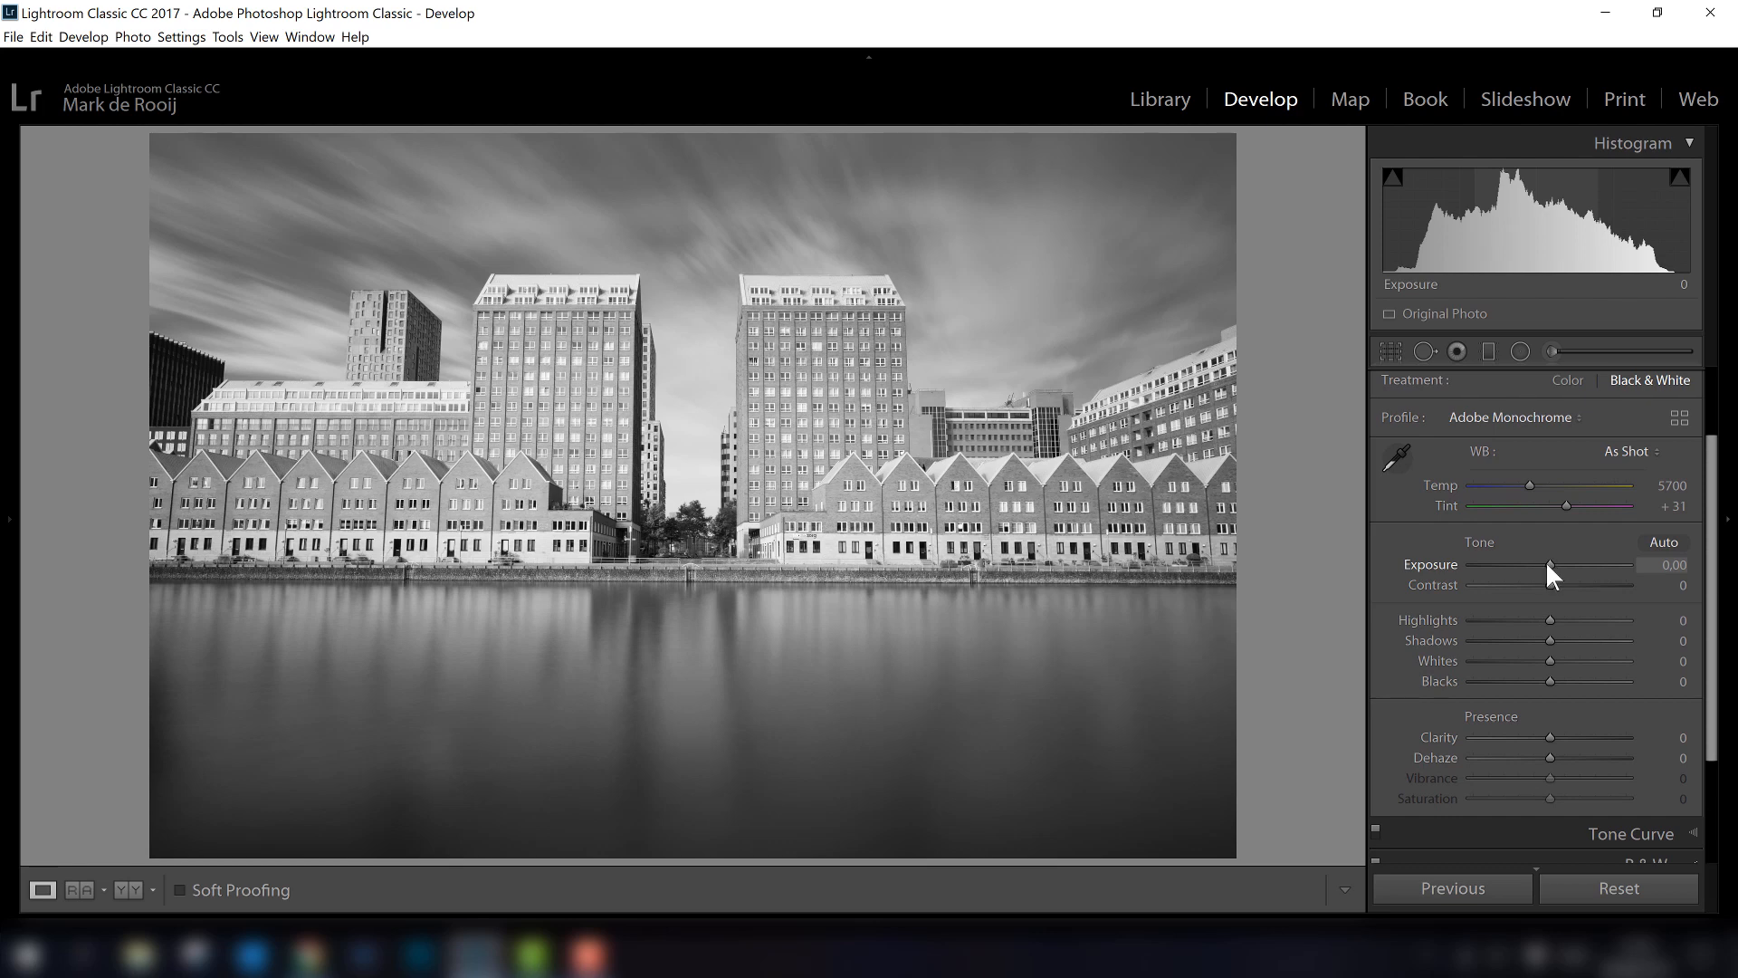
{"action": "left_click_drag", "start_coordinate": [1545, 561], "coordinate": [1543, 561]}
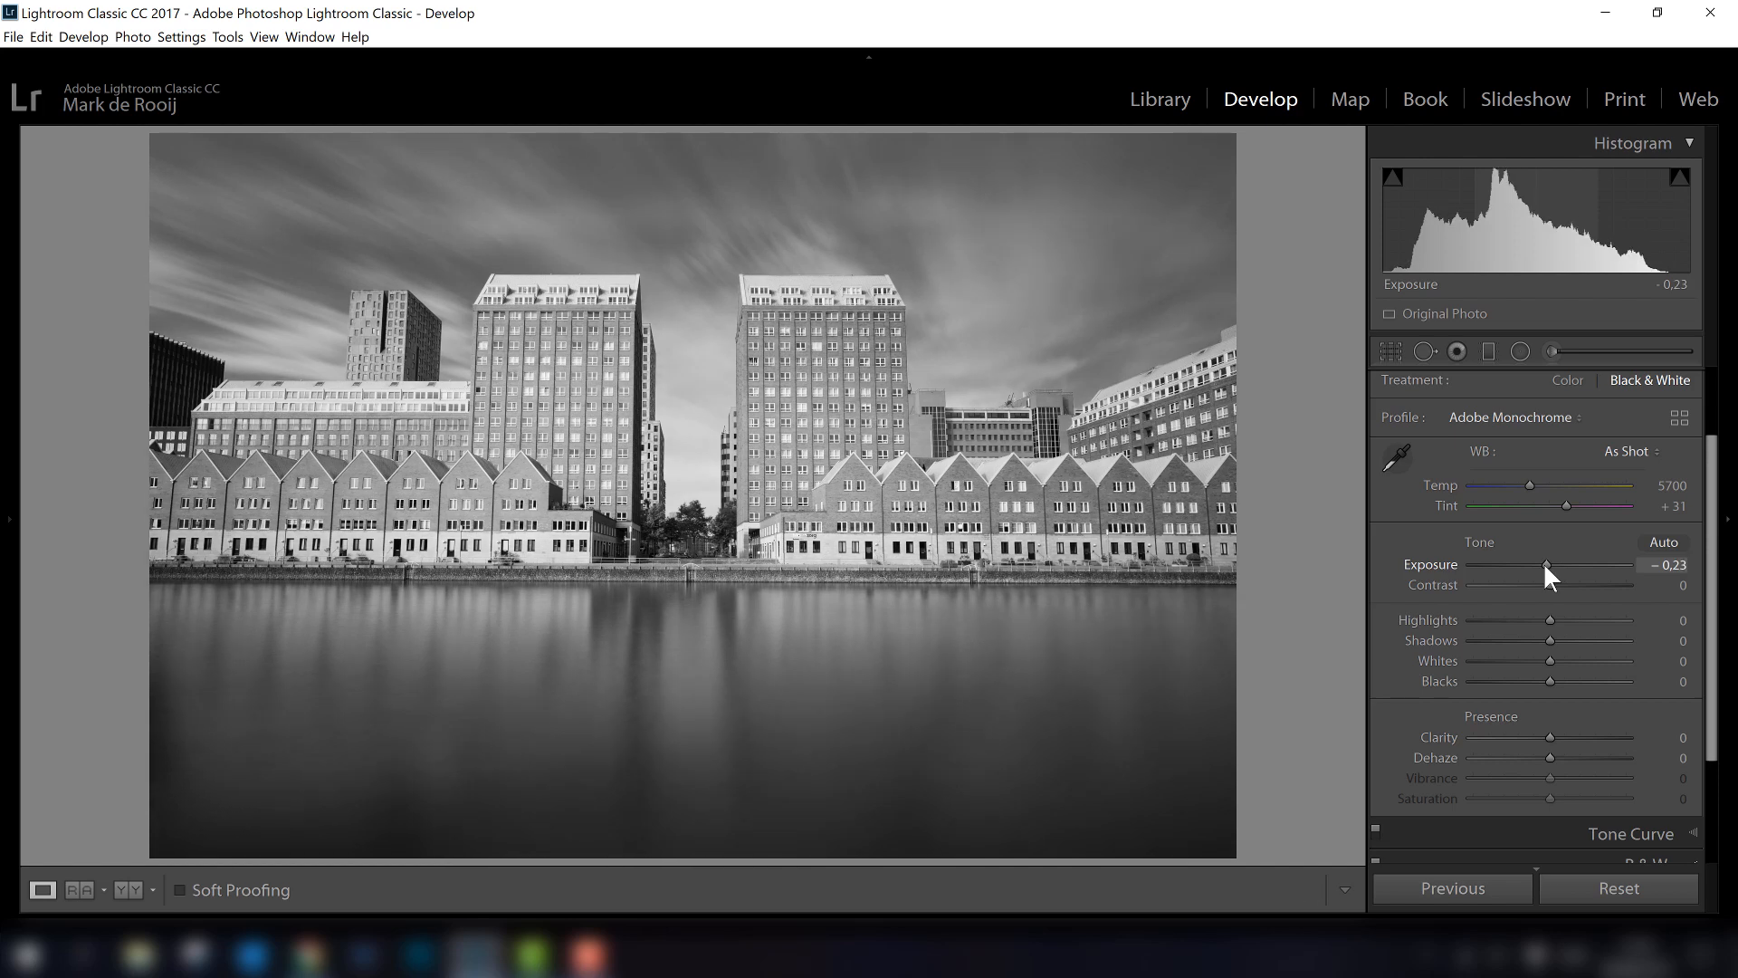
{"action": "left_click_drag", "start_coordinate": [1542, 561], "coordinate": [1541, 563]}
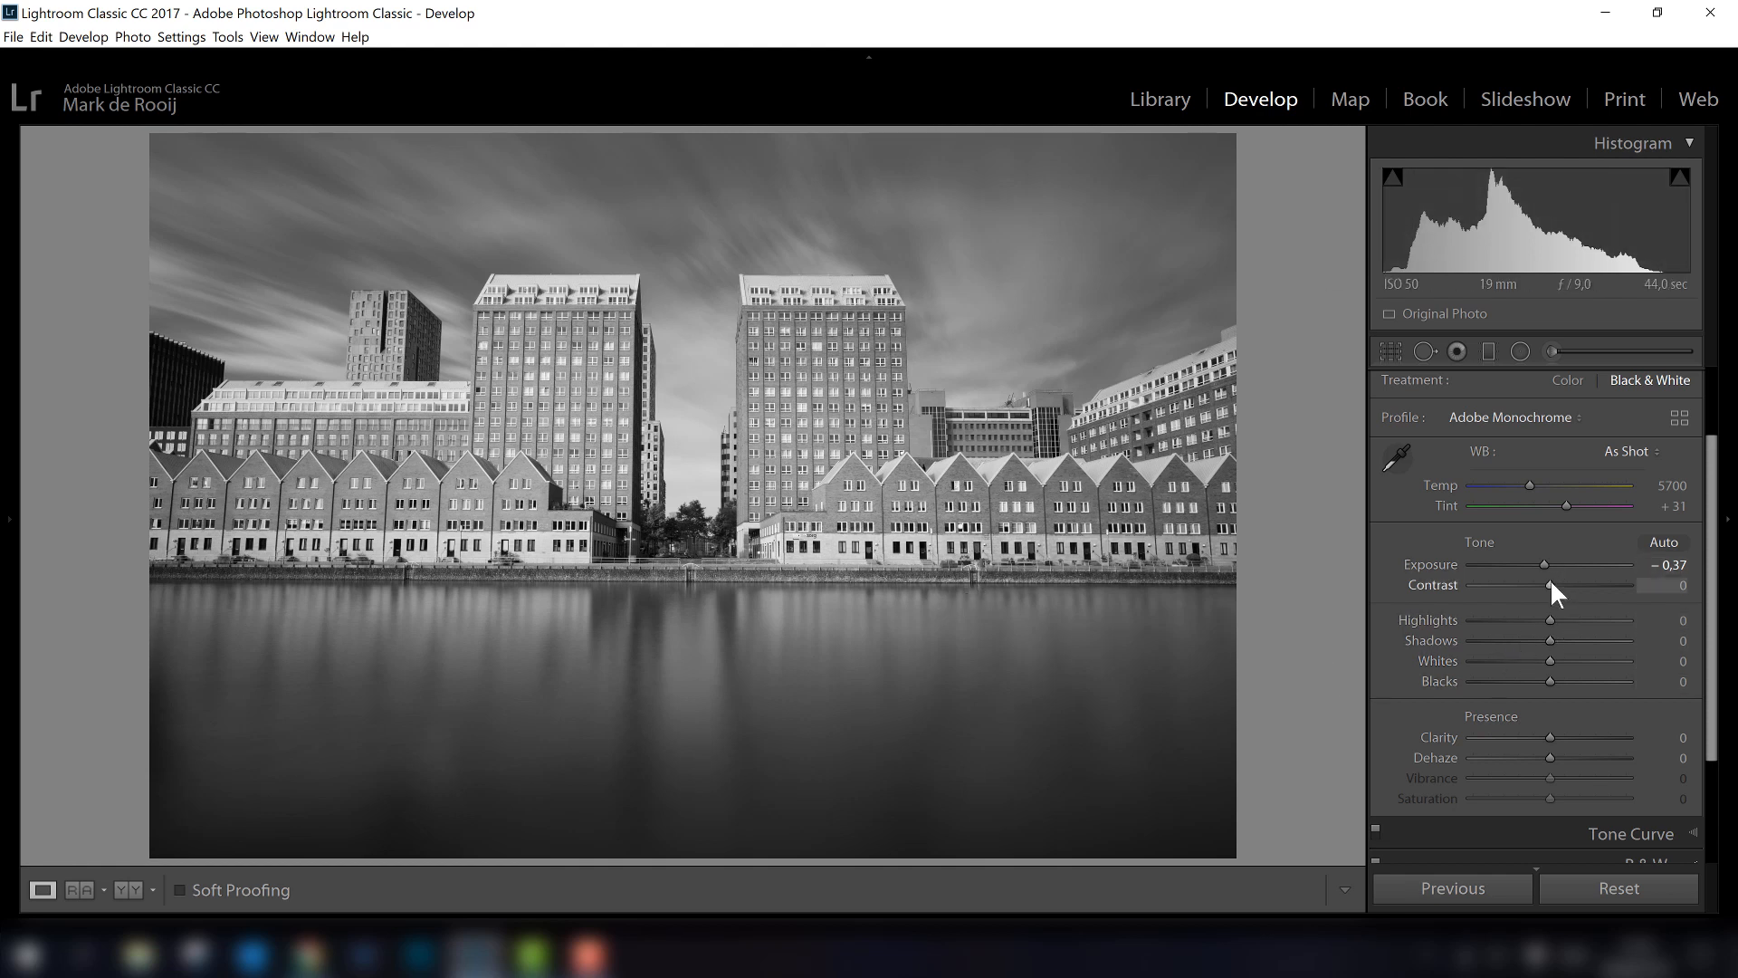
{"action": "left_click_drag", "start_coordinate": [1549, 581], "coordinate": [1568, 583]}
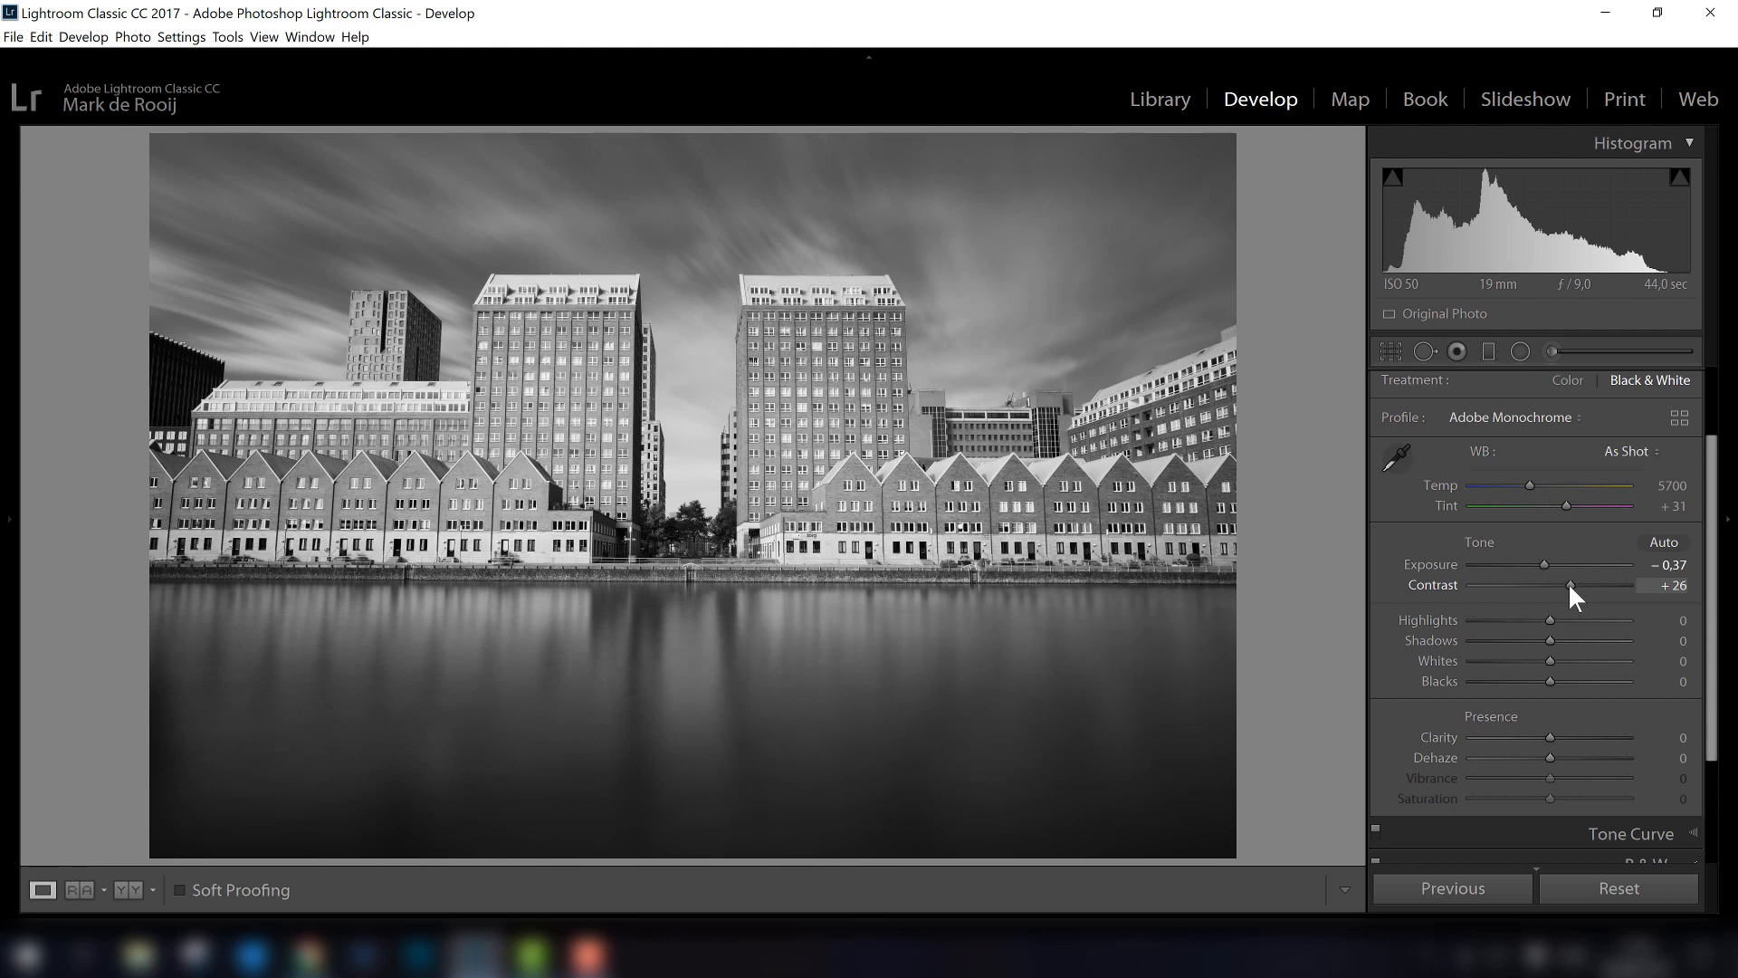
{"action": "left_click_drag", "start_coordinate": [1567, 583], "coordinate": [1580, 584]}
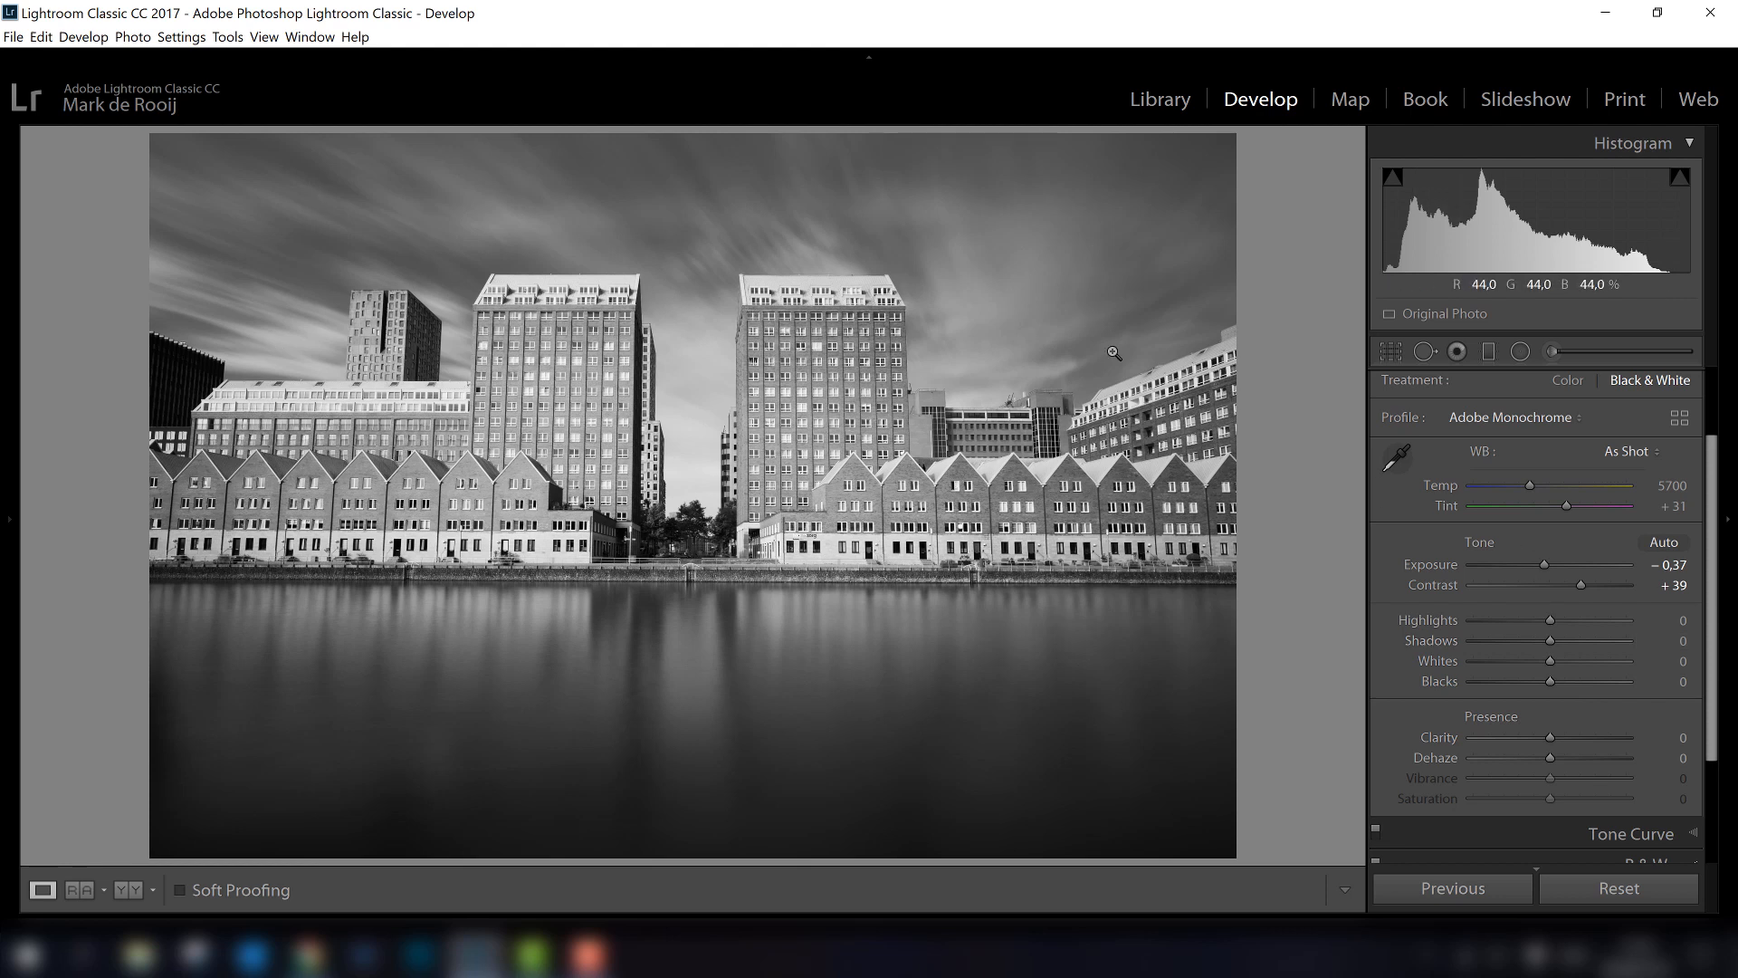
Step: Set Whites to +16 and check the clipping up close around the trees between the two towers
{"action": "left_click_drag", "start_coordinate": [1548, 621], "coordinate": [1554, 660]}
{"action": "double_click", "coordinate": [1535, 617]}
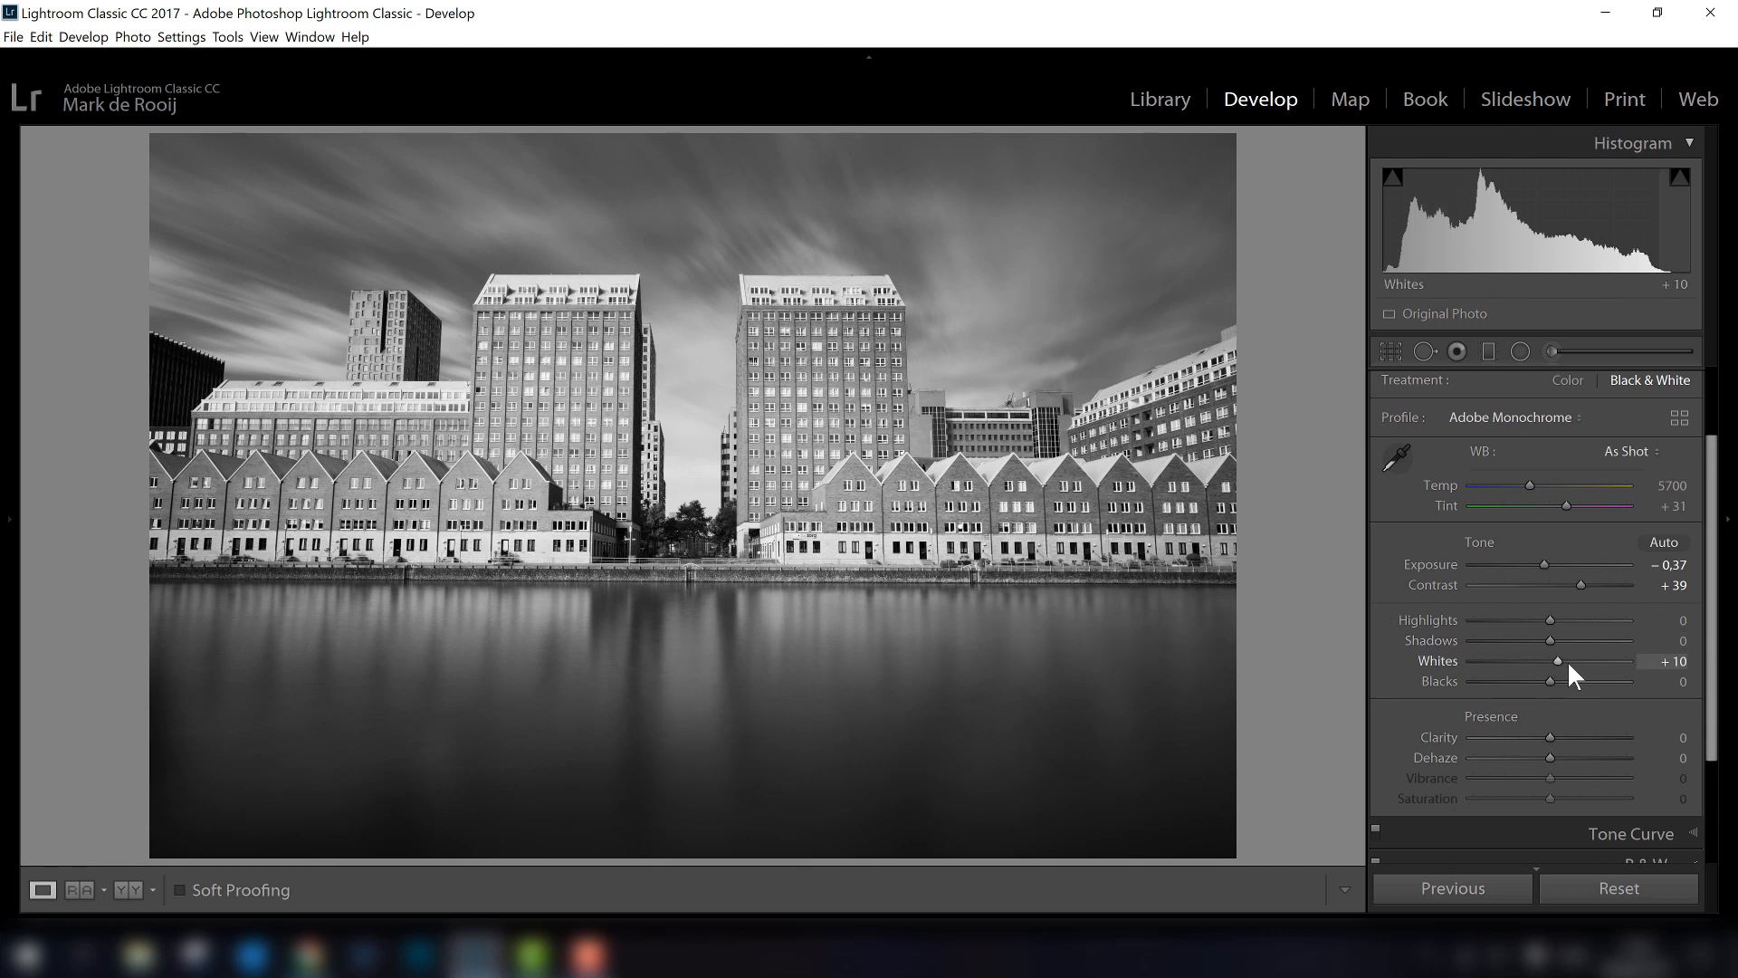
{"action": "left_click_drag", "start_coordinate": [1559, 660], "coordinate": [1573, 660]}
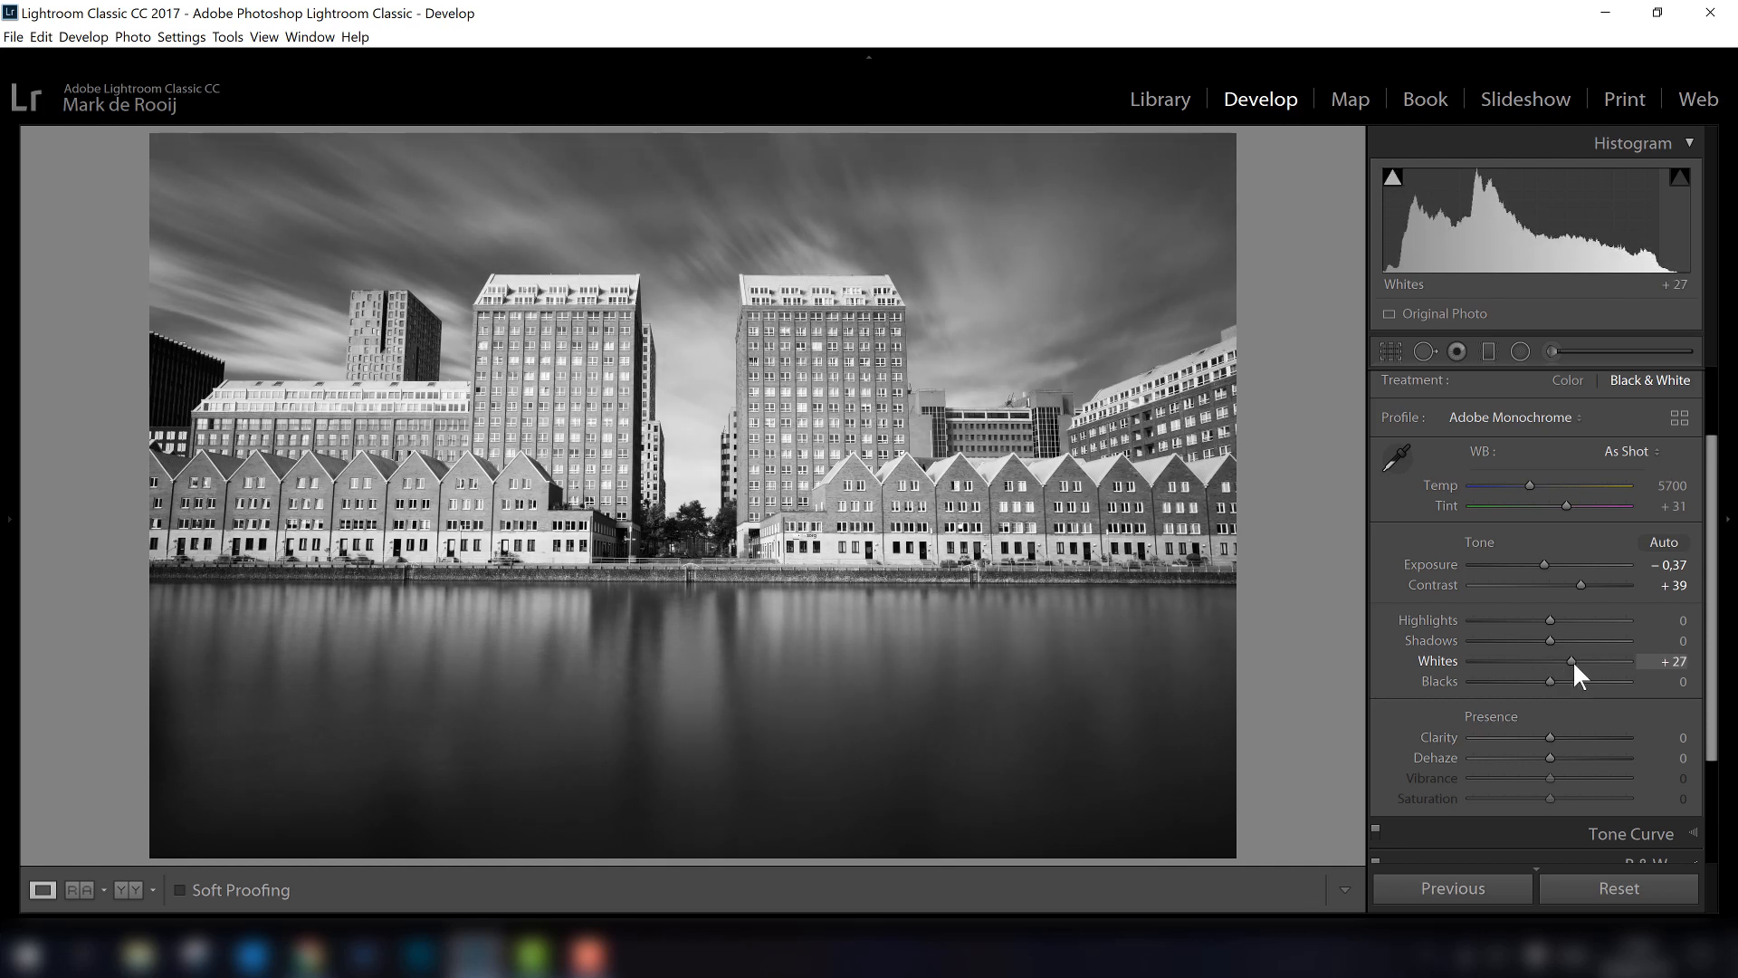
{"action": "mouse_move", "coordinate": [1572, 660]}
{"action": "left_mouse_down"}
{"action": "mouse_move", "coordinate": [1611, 659]}
{"action": "mouse_move", "coordinate": [1563, 659]}
{"action": "left_mouse_up"}
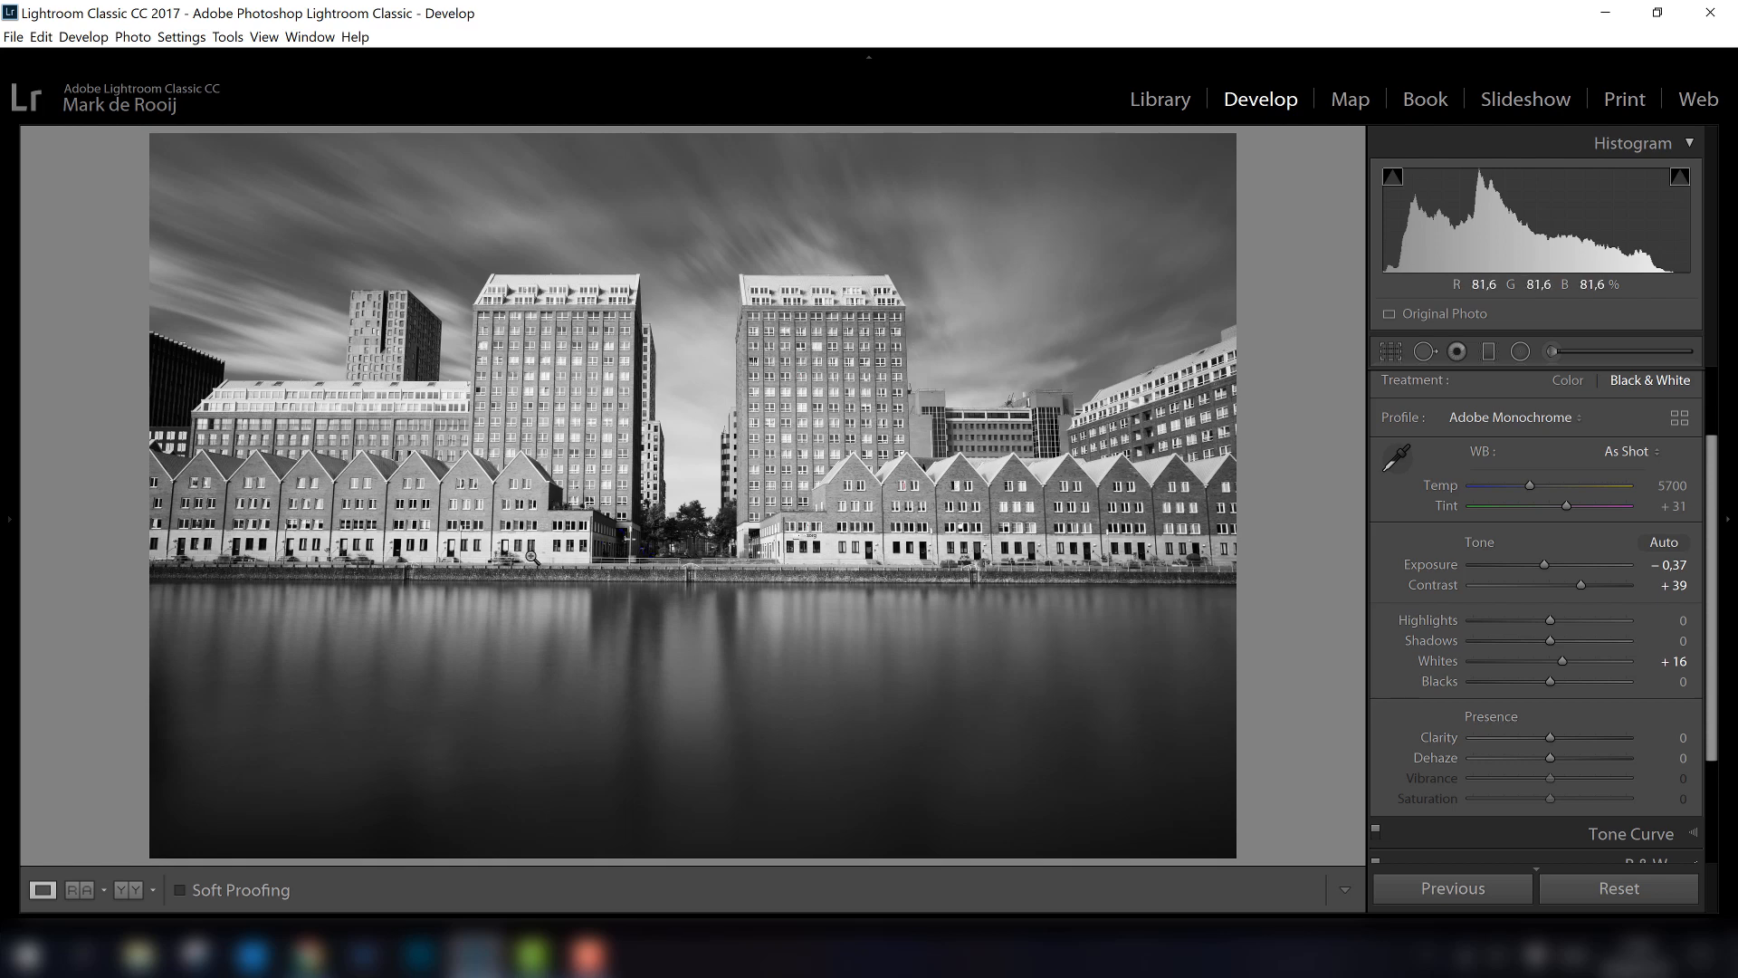
{"action": "left_click", "coordinate": [659, 545]}
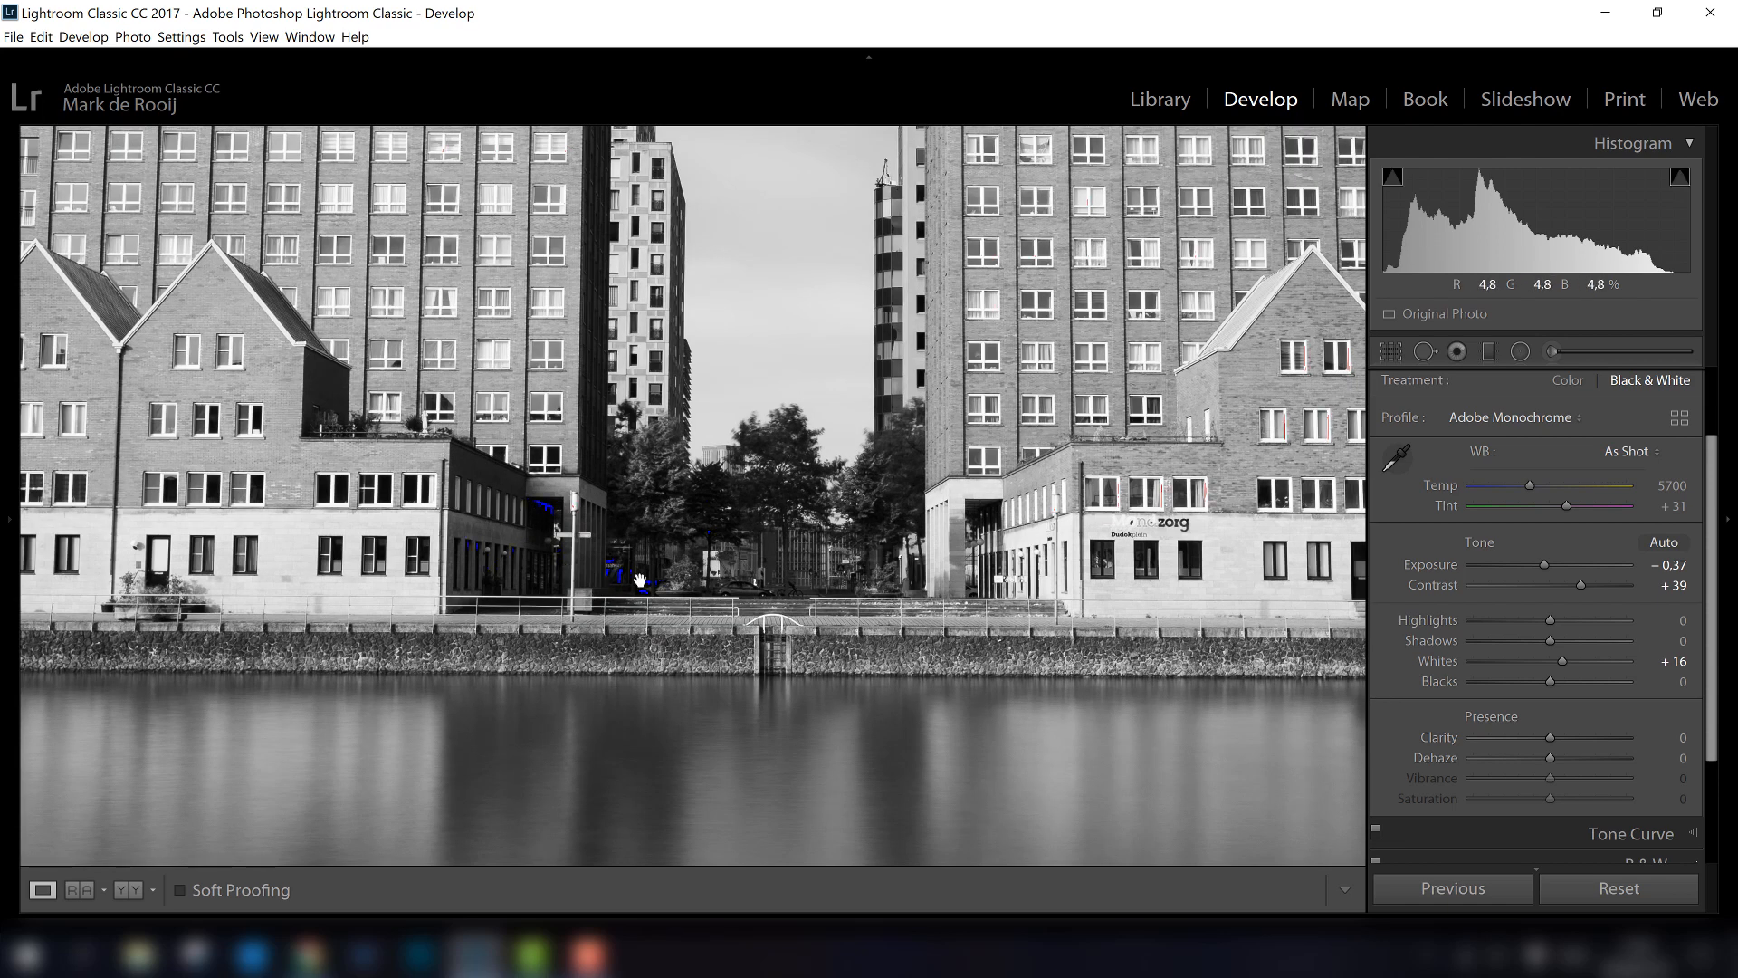
{"action": "left_click", "coordinate": [637, 518]}
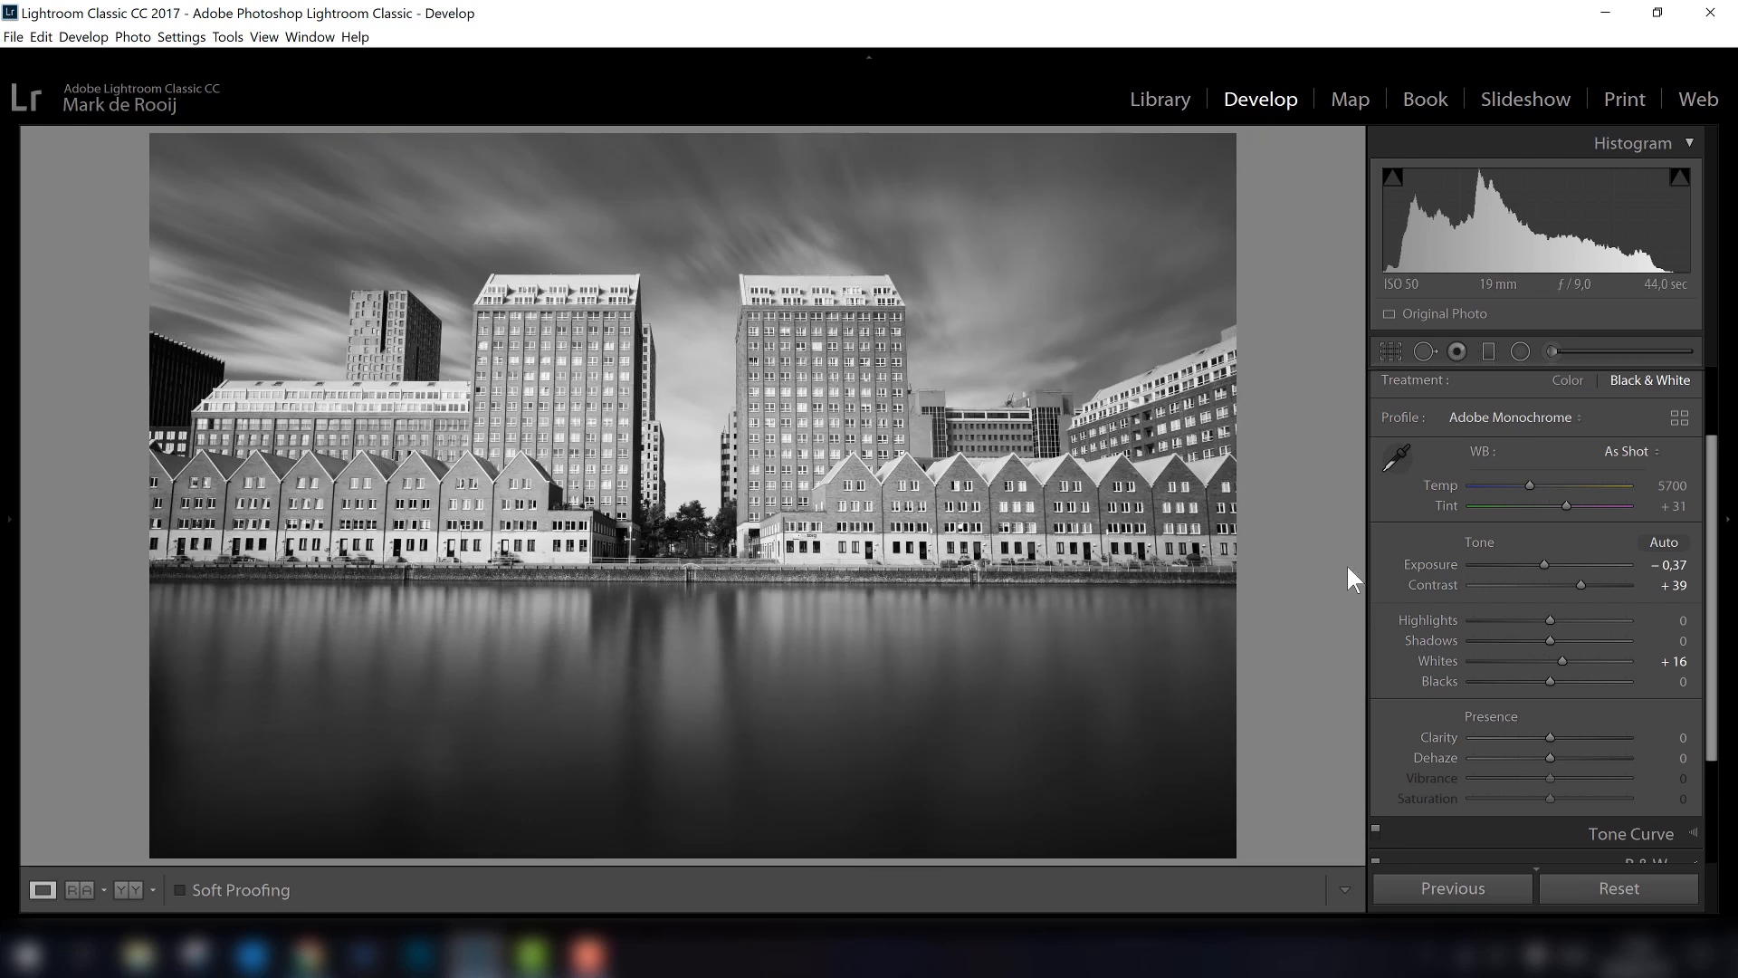
Step: Review the lens profile and chromatic aberration settings in the photo's lens corrections
{"action": "left_click_drag", "start_coordinate": [1718, 505], "coordinate": [1713, 425]}
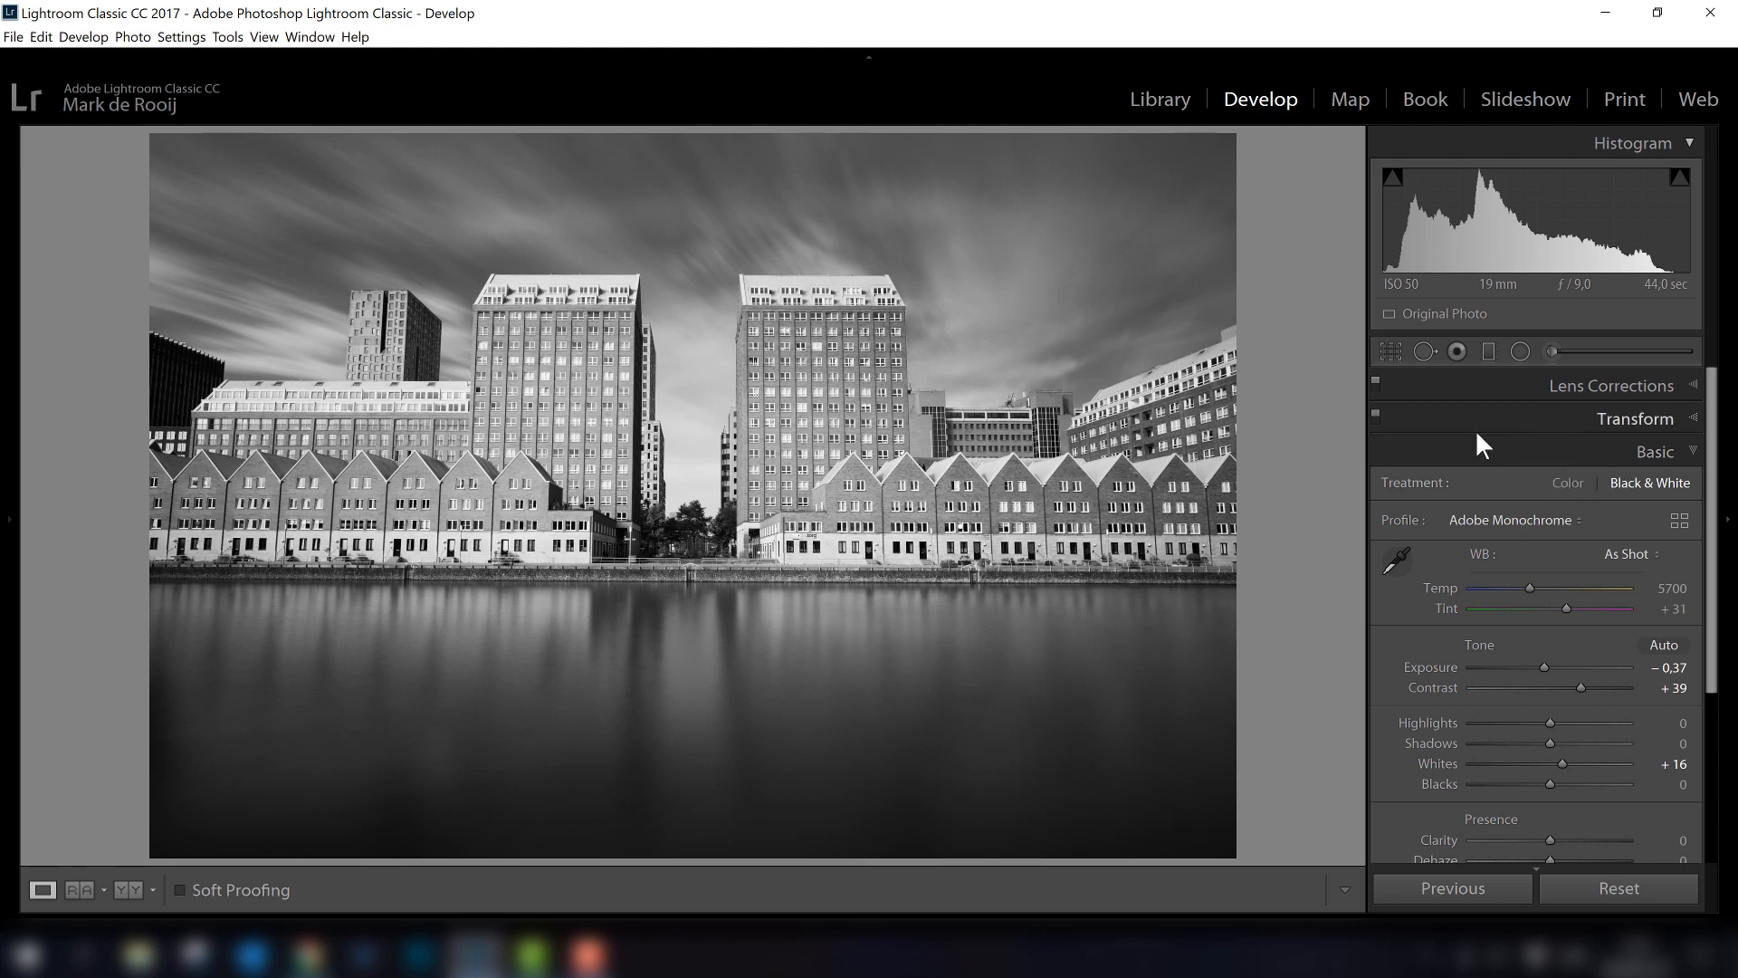
{"action": "left_click", "coordinate": [1540, 416]}
{"action": "left_click", "coordinate": [1506, 393]}
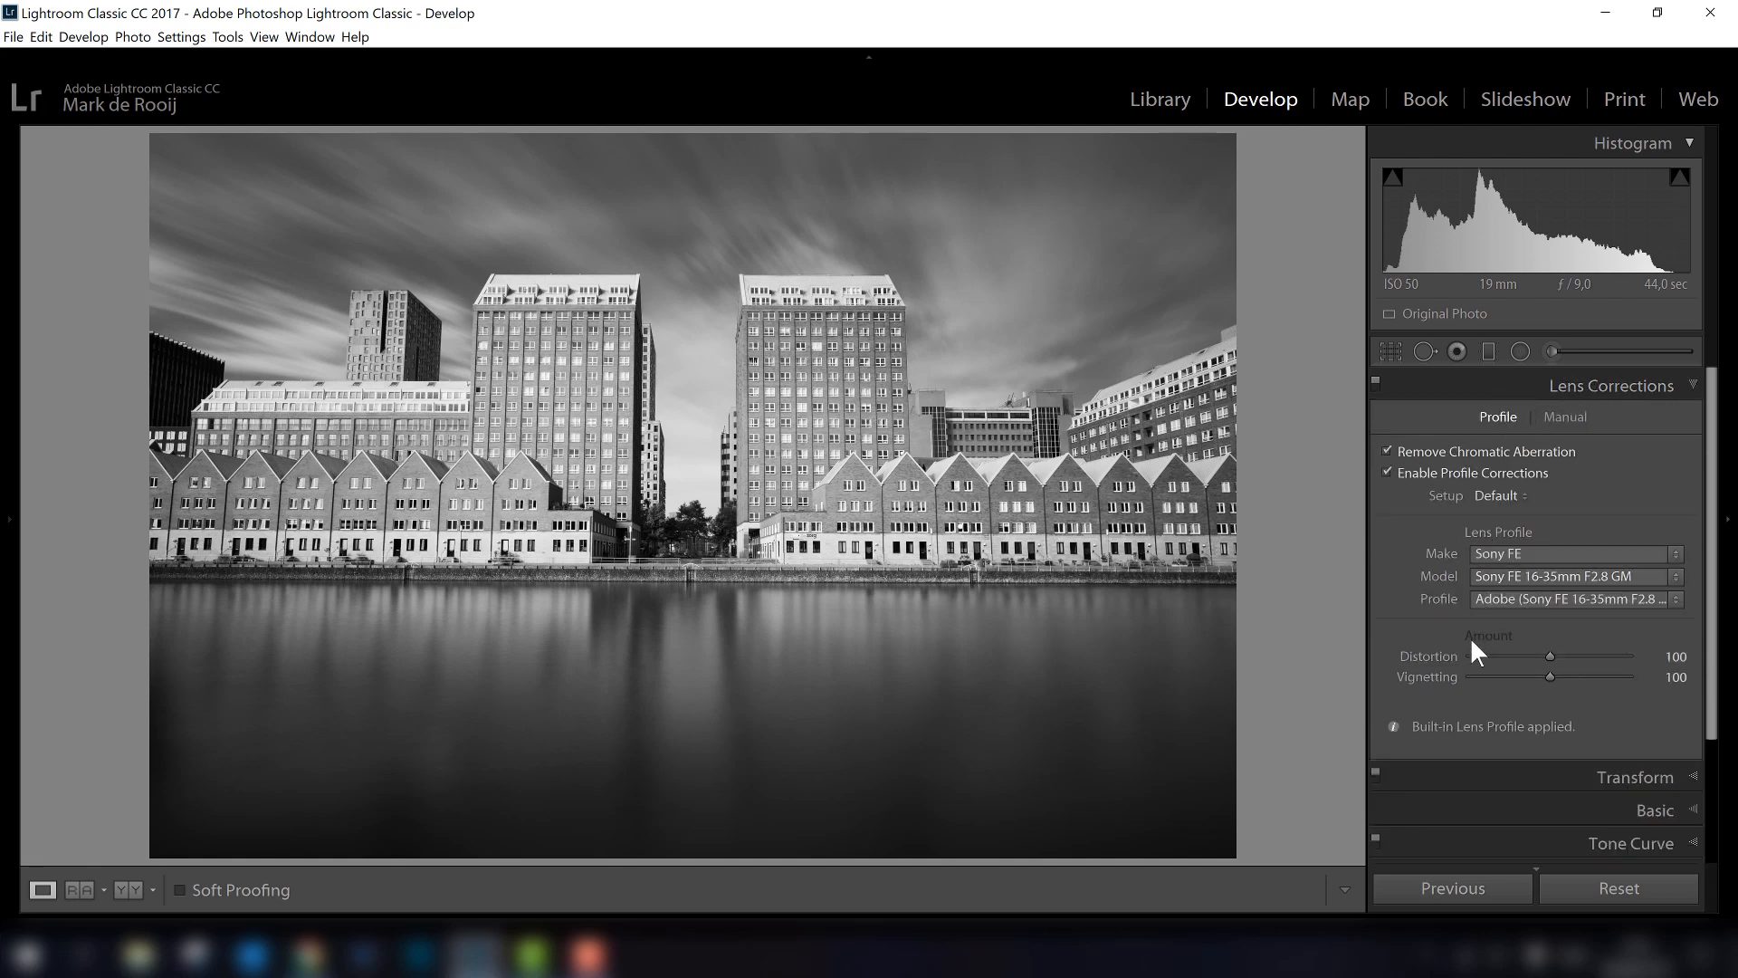
{"action": "left_click", "coordinate": [1479, 382]}
Step: Try the Vertical and Auto Upright perspective corrections on the buildings and switch Upright back off
{"action": "left_click", "coordinate": [1557, 418]}
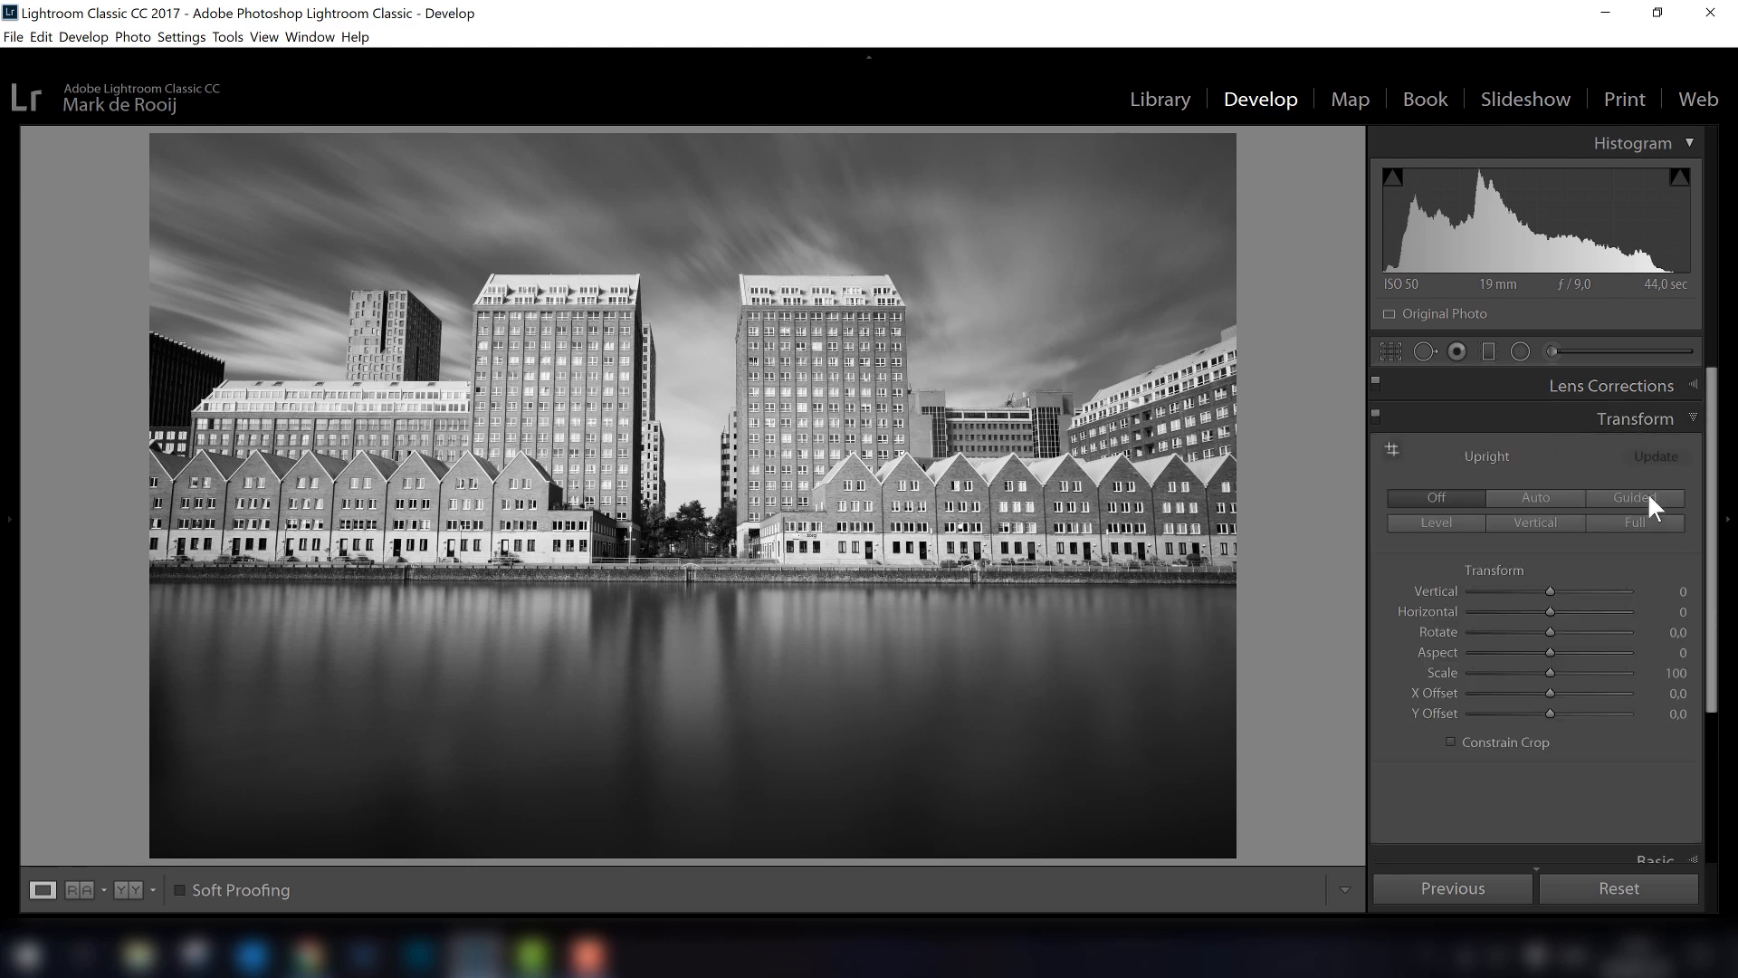
{"action": "left_click", "coordinate": [1517, 522]}
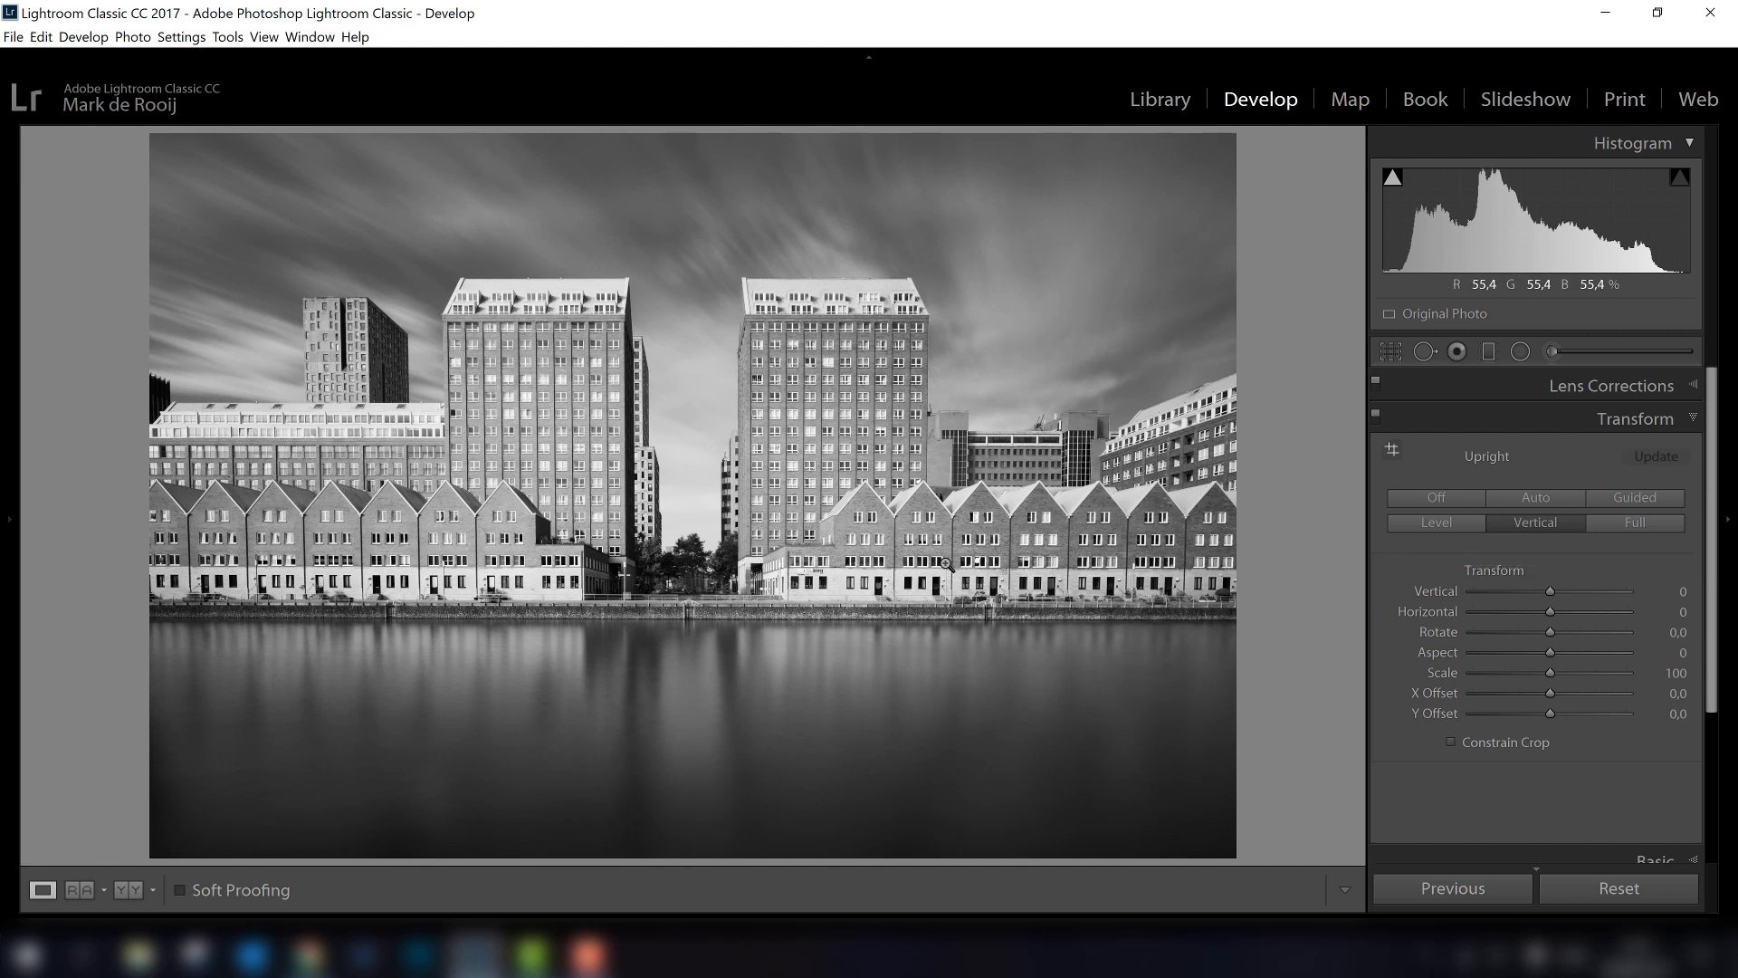
{"action": "left_click", "coordinate": [1544, 497]}
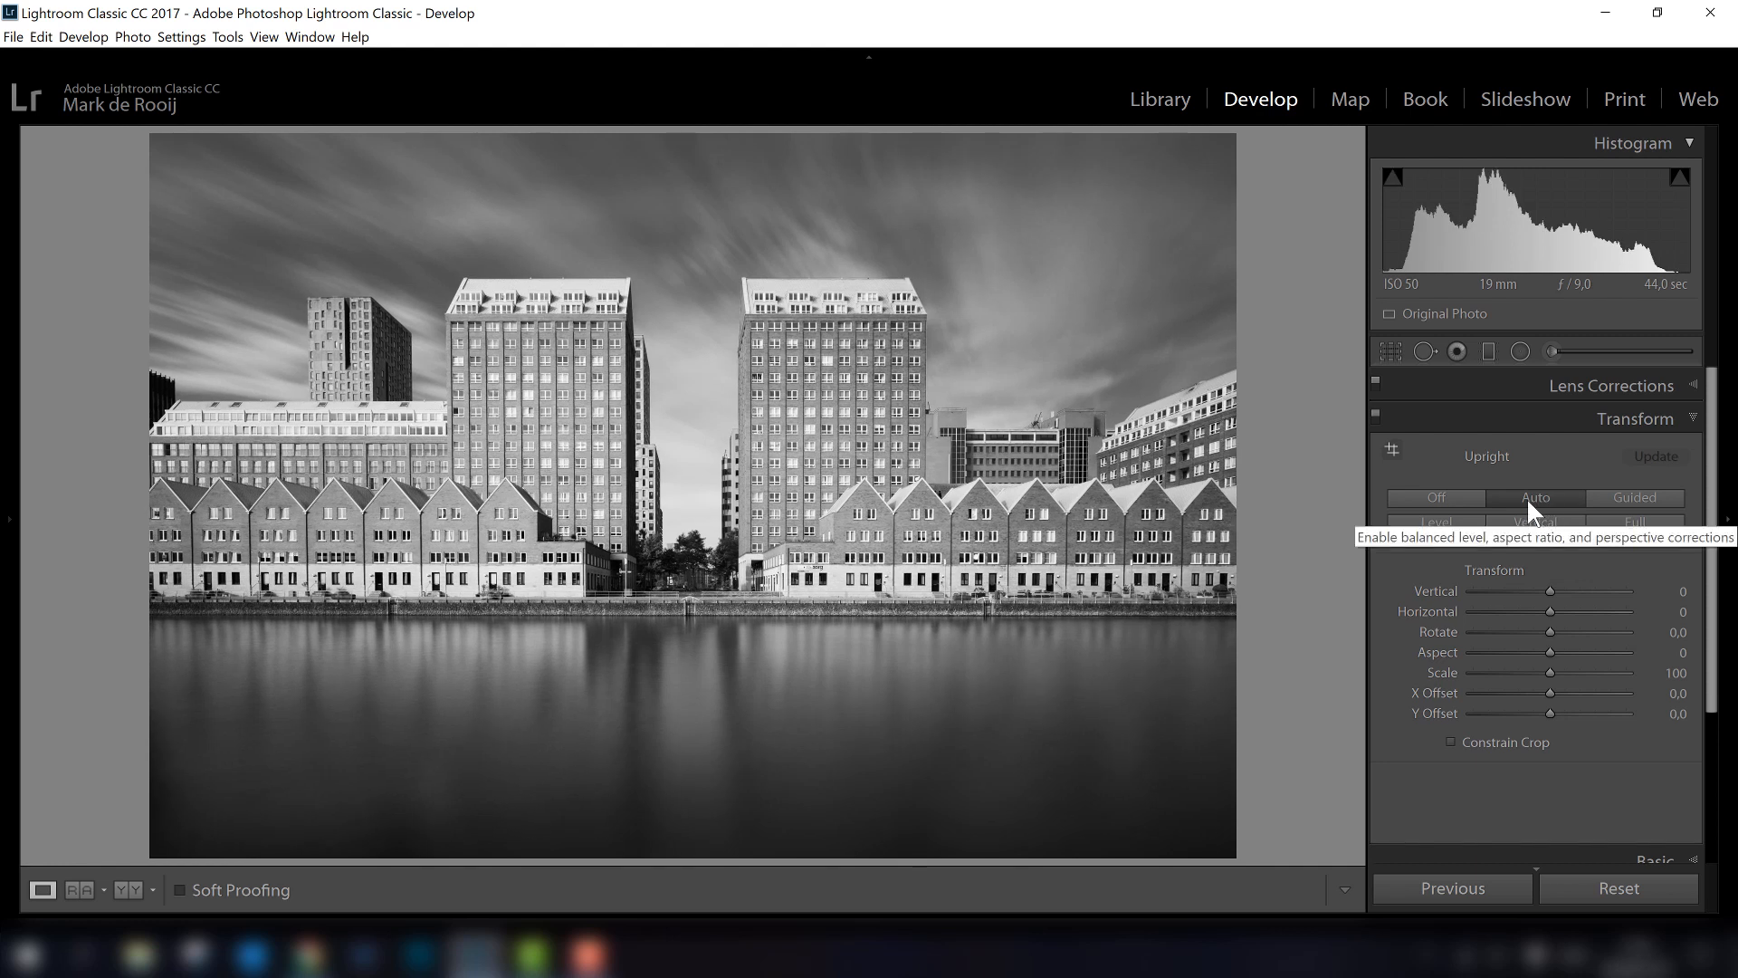
{"action": "left_click", "coordinate": [1436, 500]}
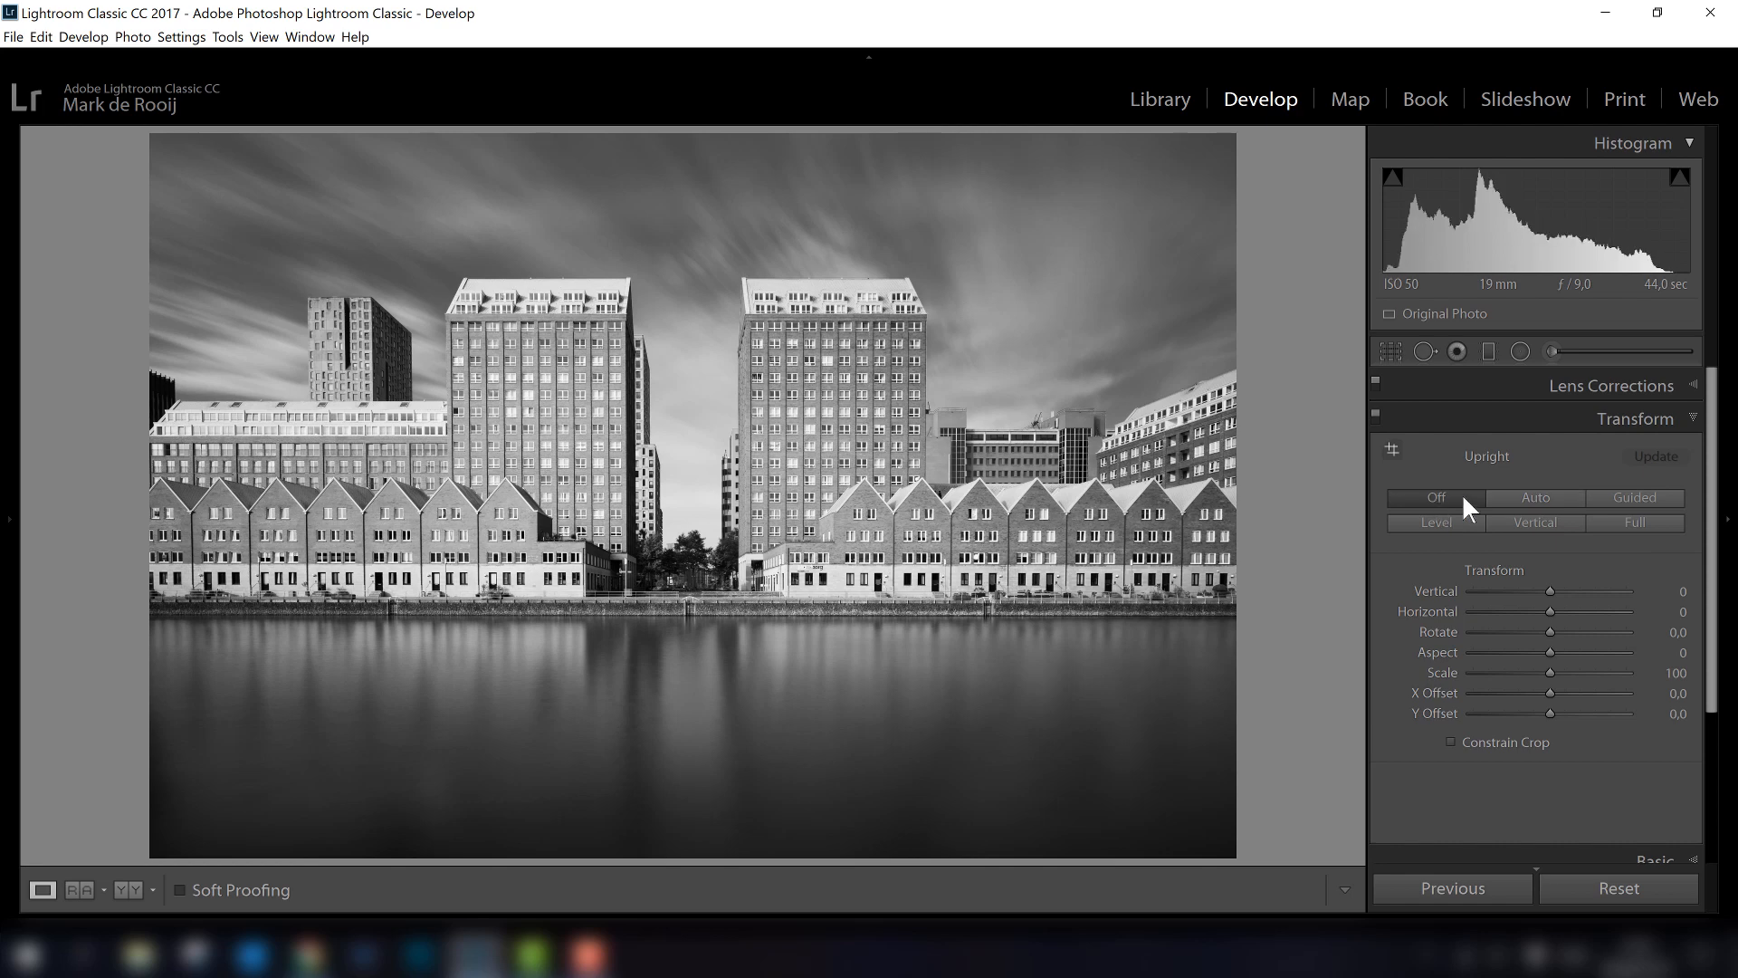
Step: Start a Guided Upright correction and draw a vertical guide along the lamp post near the photo's left edge
{"action": "left_click", "coordinate": [1640, 499]}
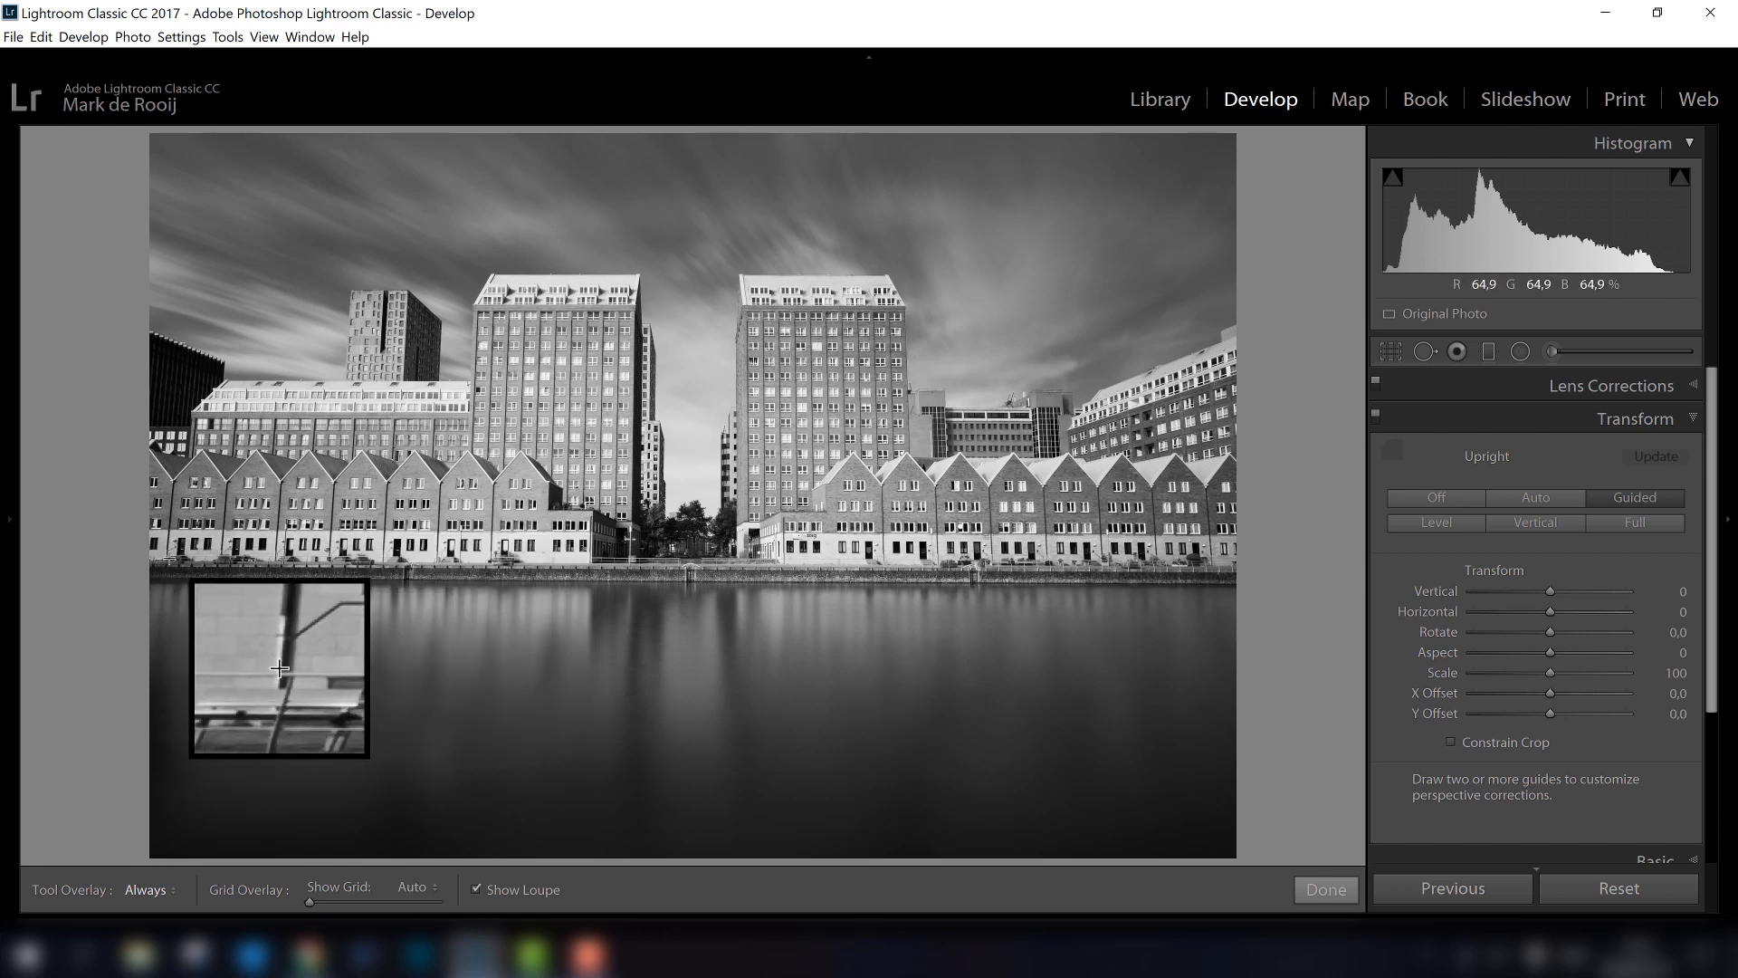
{"action": "mouse_move", "coordinate": [166, 554]}
{"action": "left_mouse_down"}
{"action": "mouse_move", "coordinate": [167, 438]}
{"action": "mouse_move", "coordinate": [172, 485]}
{"action": "left_mouse_up"}
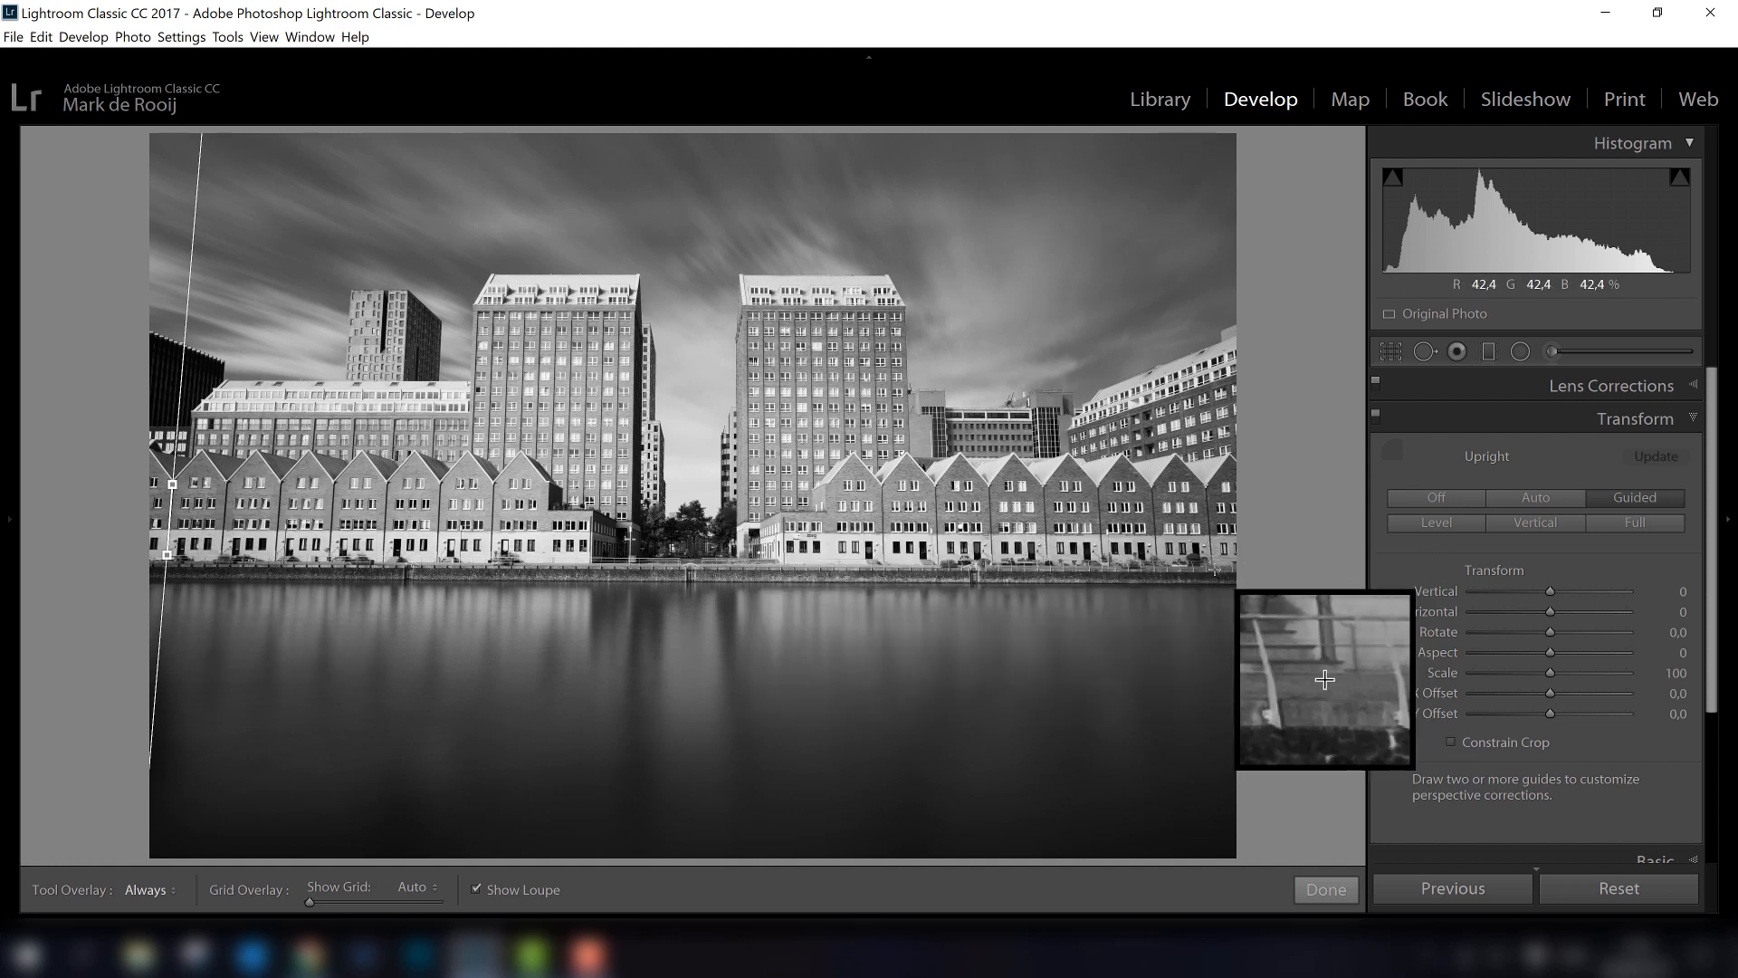
Step: Try a second vertical guide along the lamp post near the photo's right edge and delete it
{"action": "left_click_drag", "start_coordinate": [1215, 566], "coordinate": [1210, 489]}
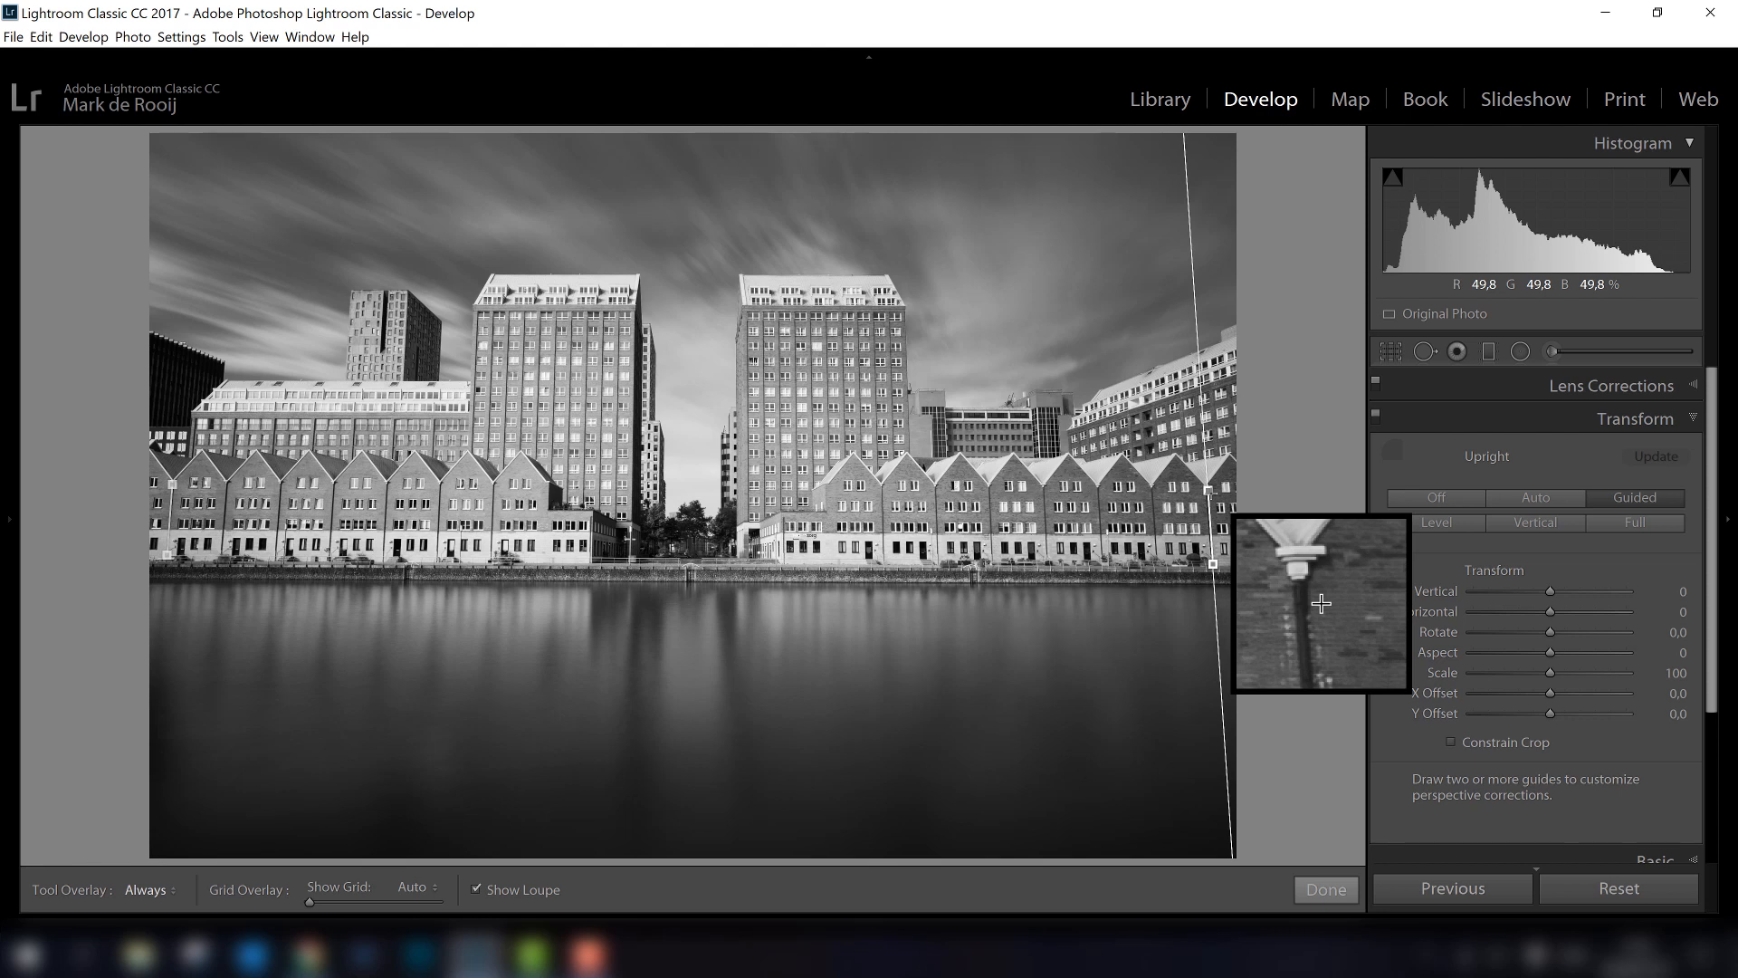
{"action": "mouse_move", "coordinate": [1210, 490]}
{"action": "left_mouse_down"}
{"action": "mouse_move", "coordinate": [1164, 530]}
{"action": "mouse_move", "coordinate": [1239, 549]}
{"action": "mouse_move", "coordinate": [1208, 492]}
{"action": "left_mouse_up"}
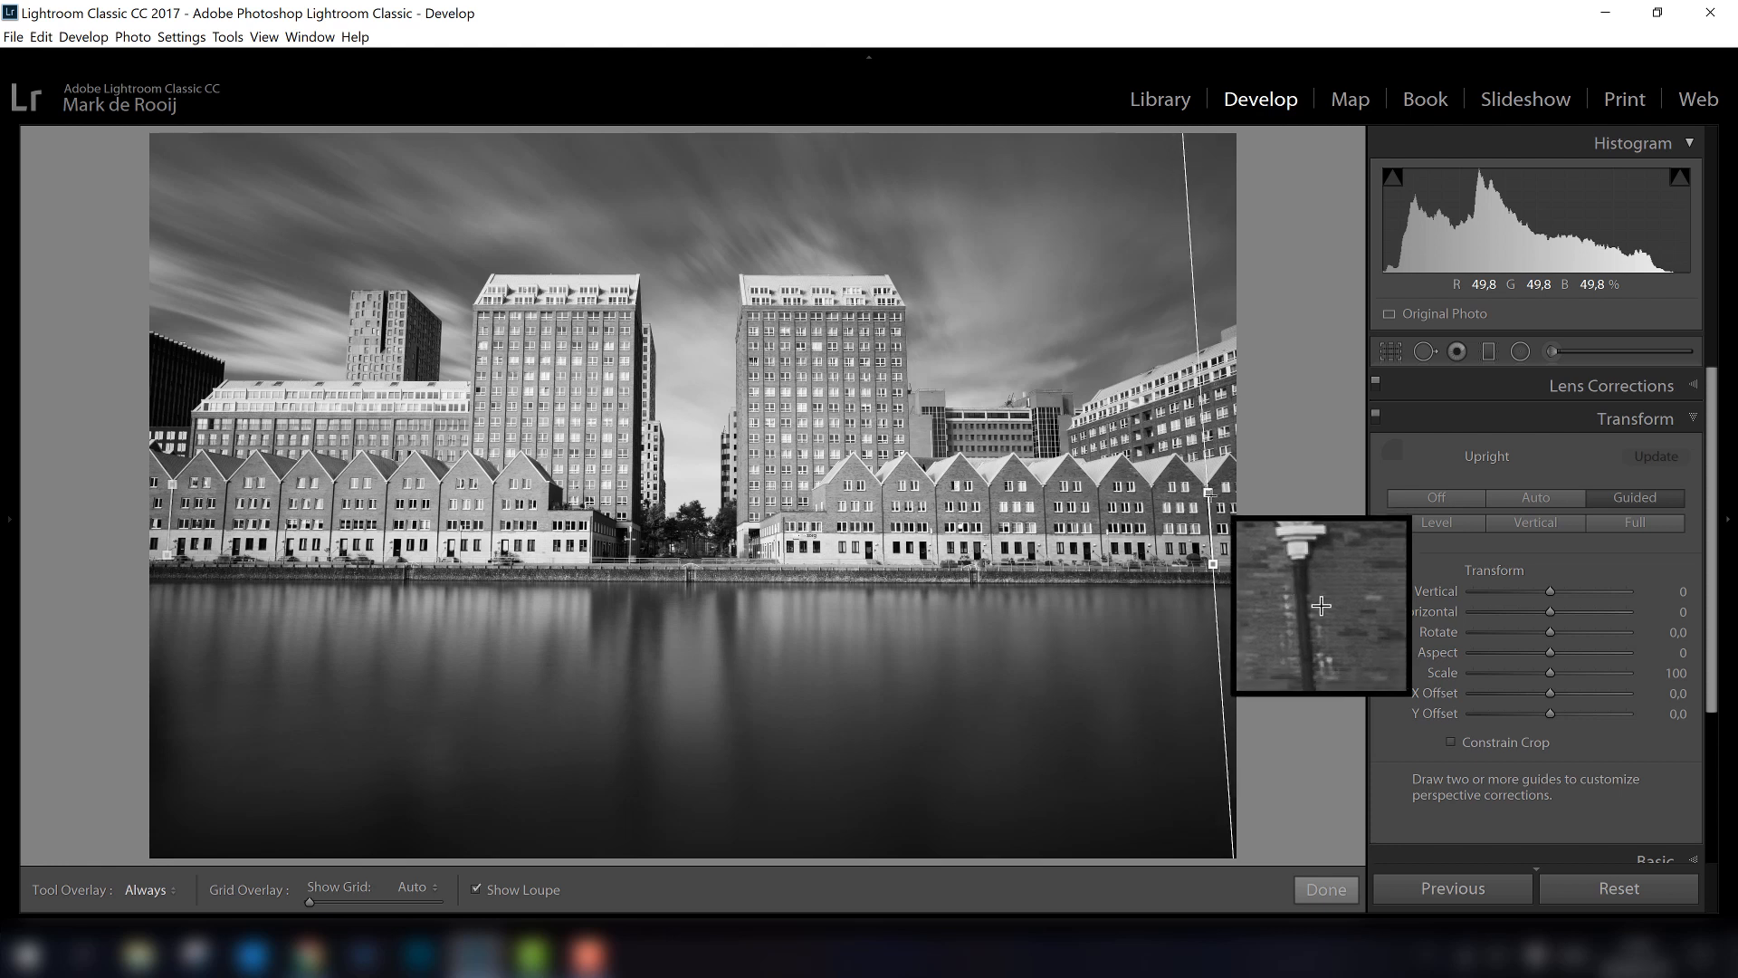
{"action": "mouse_move", "coordinate": [1208, 491]}
{"action": "left_mouse_down"}
{"action": "mouse_move", "coordinate": [1200, 480]}
{"action": "mouse_move", "coordinate": [1206, 494]}
{"action": "left_mouse_up"}
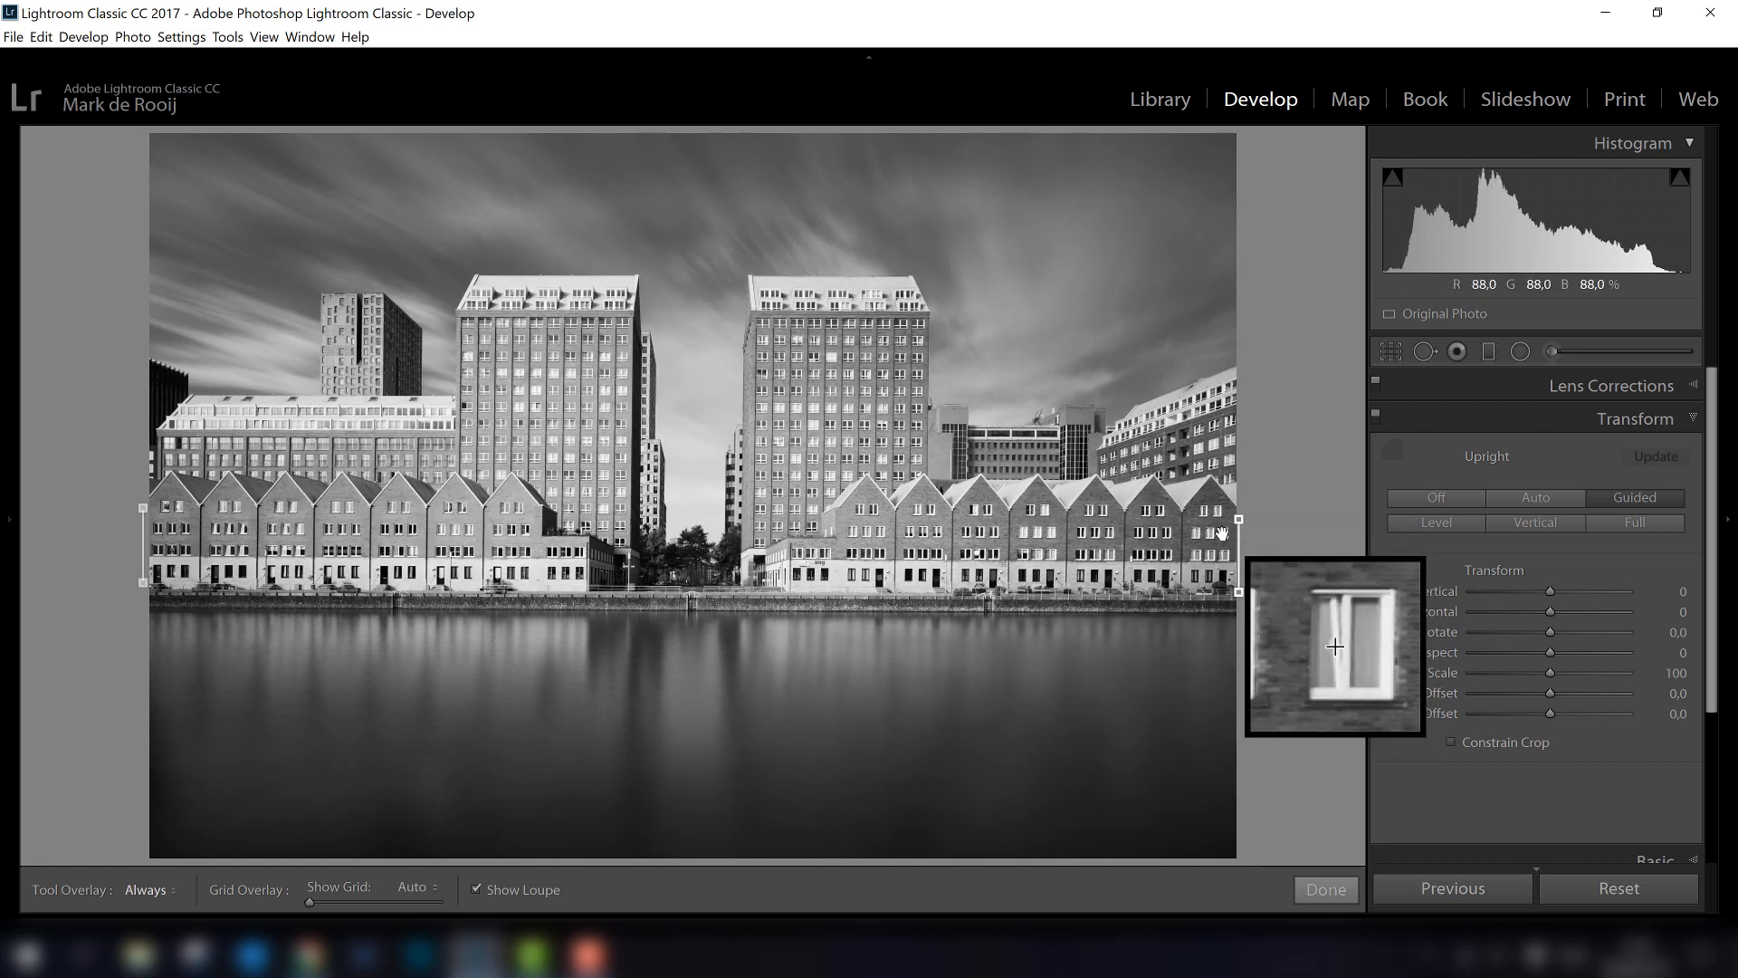
{"action": "key", "text": "Delete"}
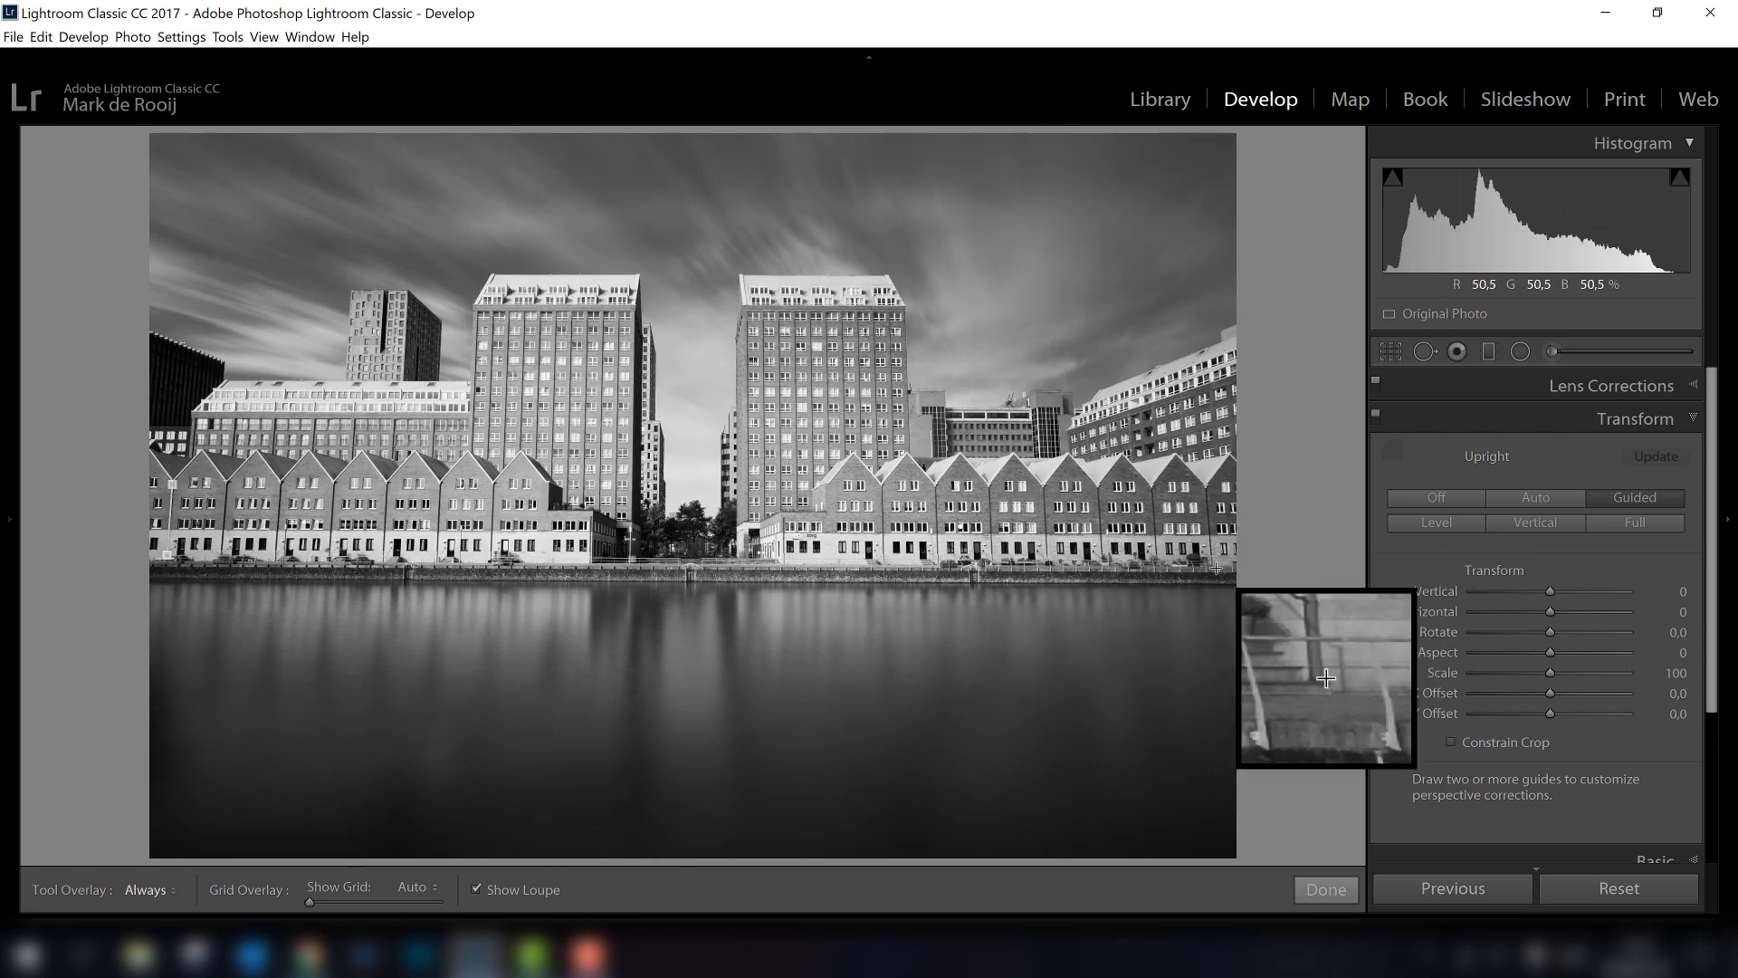
Step: Complete the Guided Upright with a vertical guide along the right lamp post and horizontal guides along the quay edge and the tower roofs
{"action": "left_click_drag", "start_coordinate": [1215, 568], "coordinate": [1208, 489]}
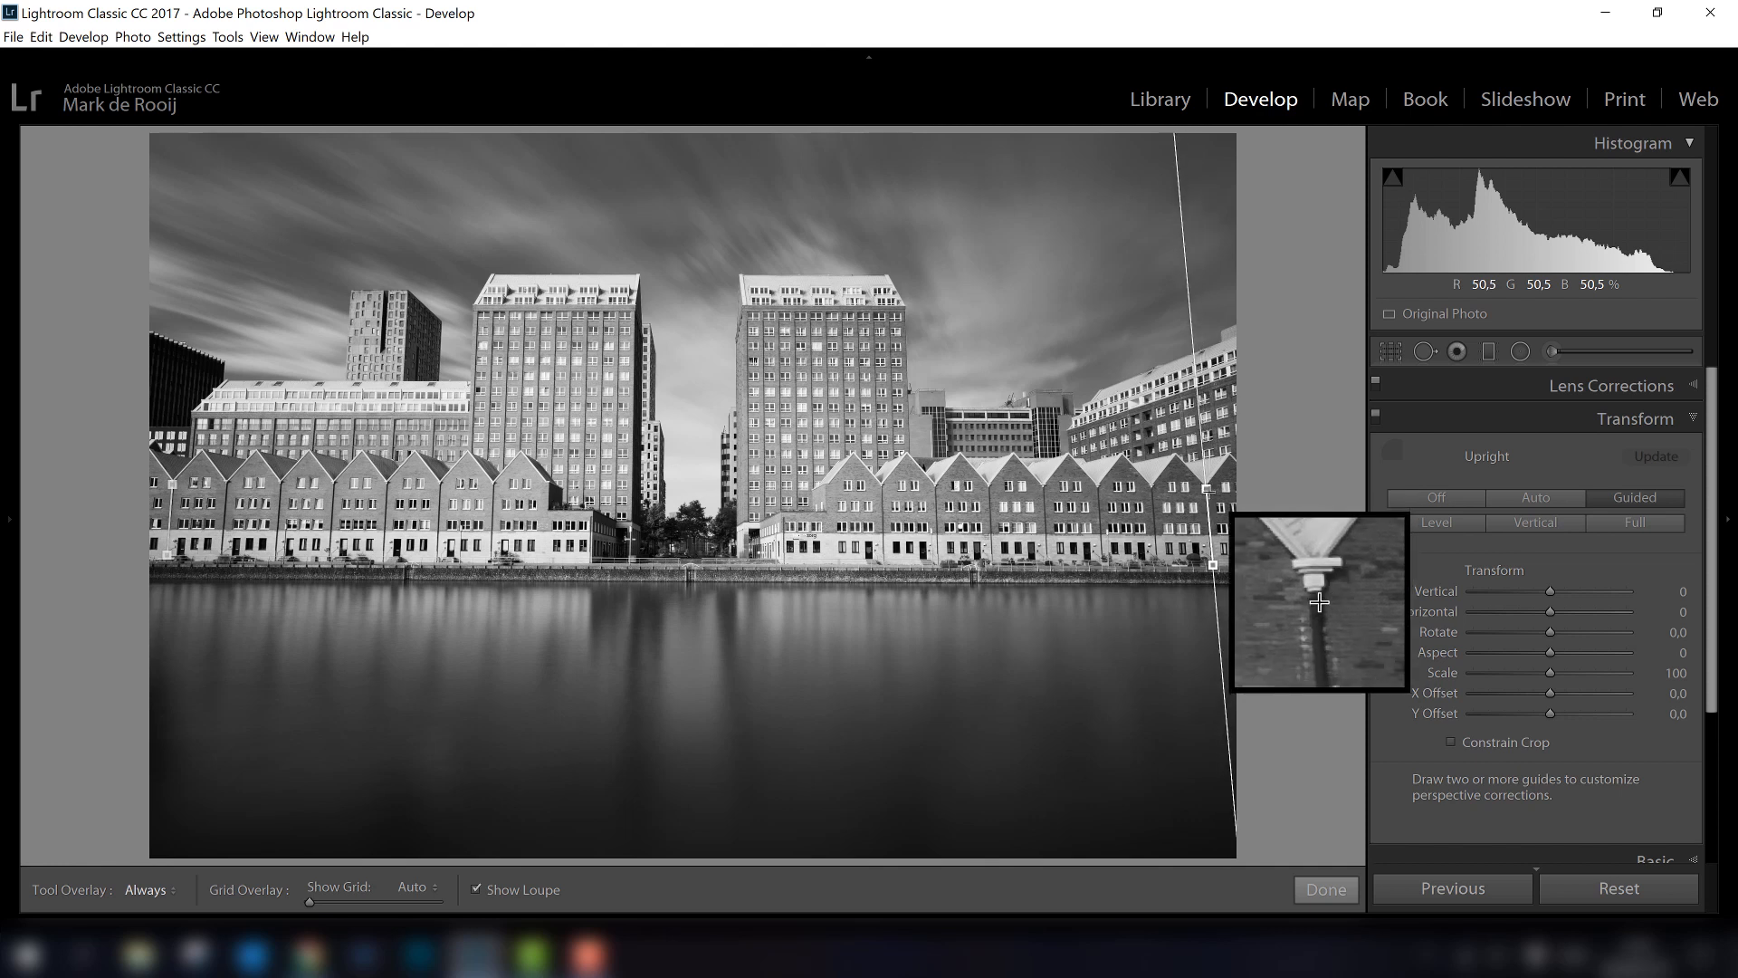
{"action": "left_click_drag", "start_coordinate": [1207, 489], "coordinate": [1209, 492]}
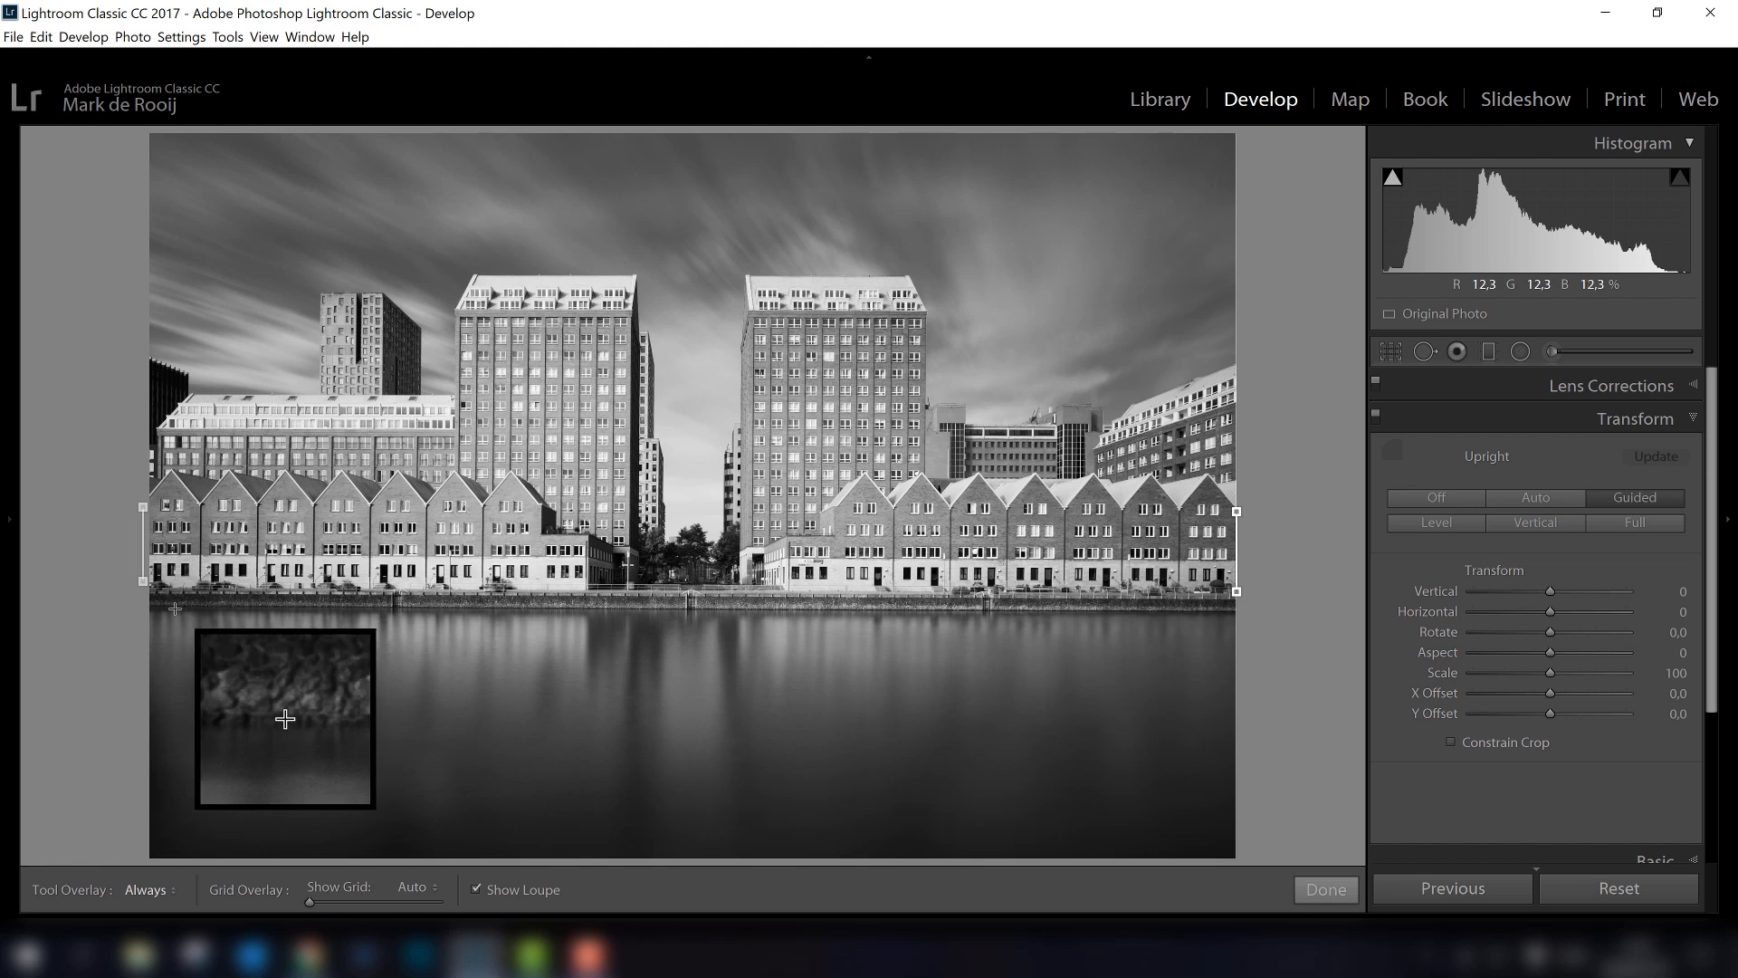
{"action": "left_click_drag", "start_coordinate": [181, 609], "coordinate": [1219, 612]}
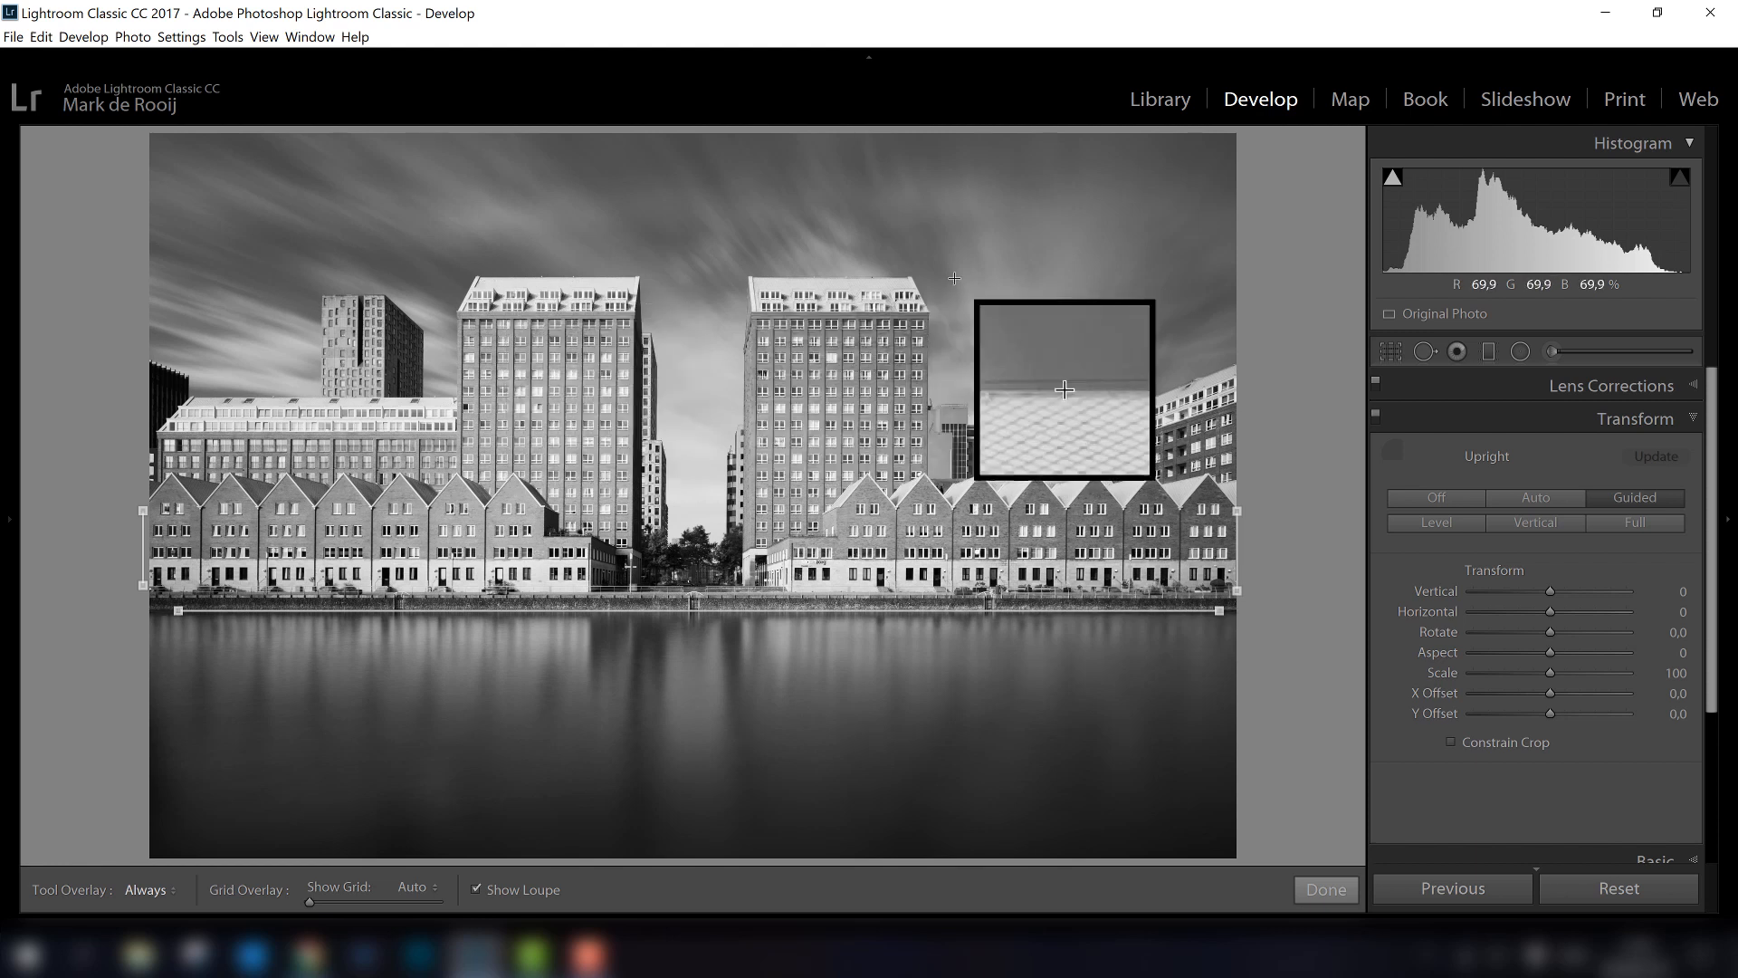
{"action": "left_click_drag", "start_coordinate": [954, 277], "coordinate": [906, 278]}
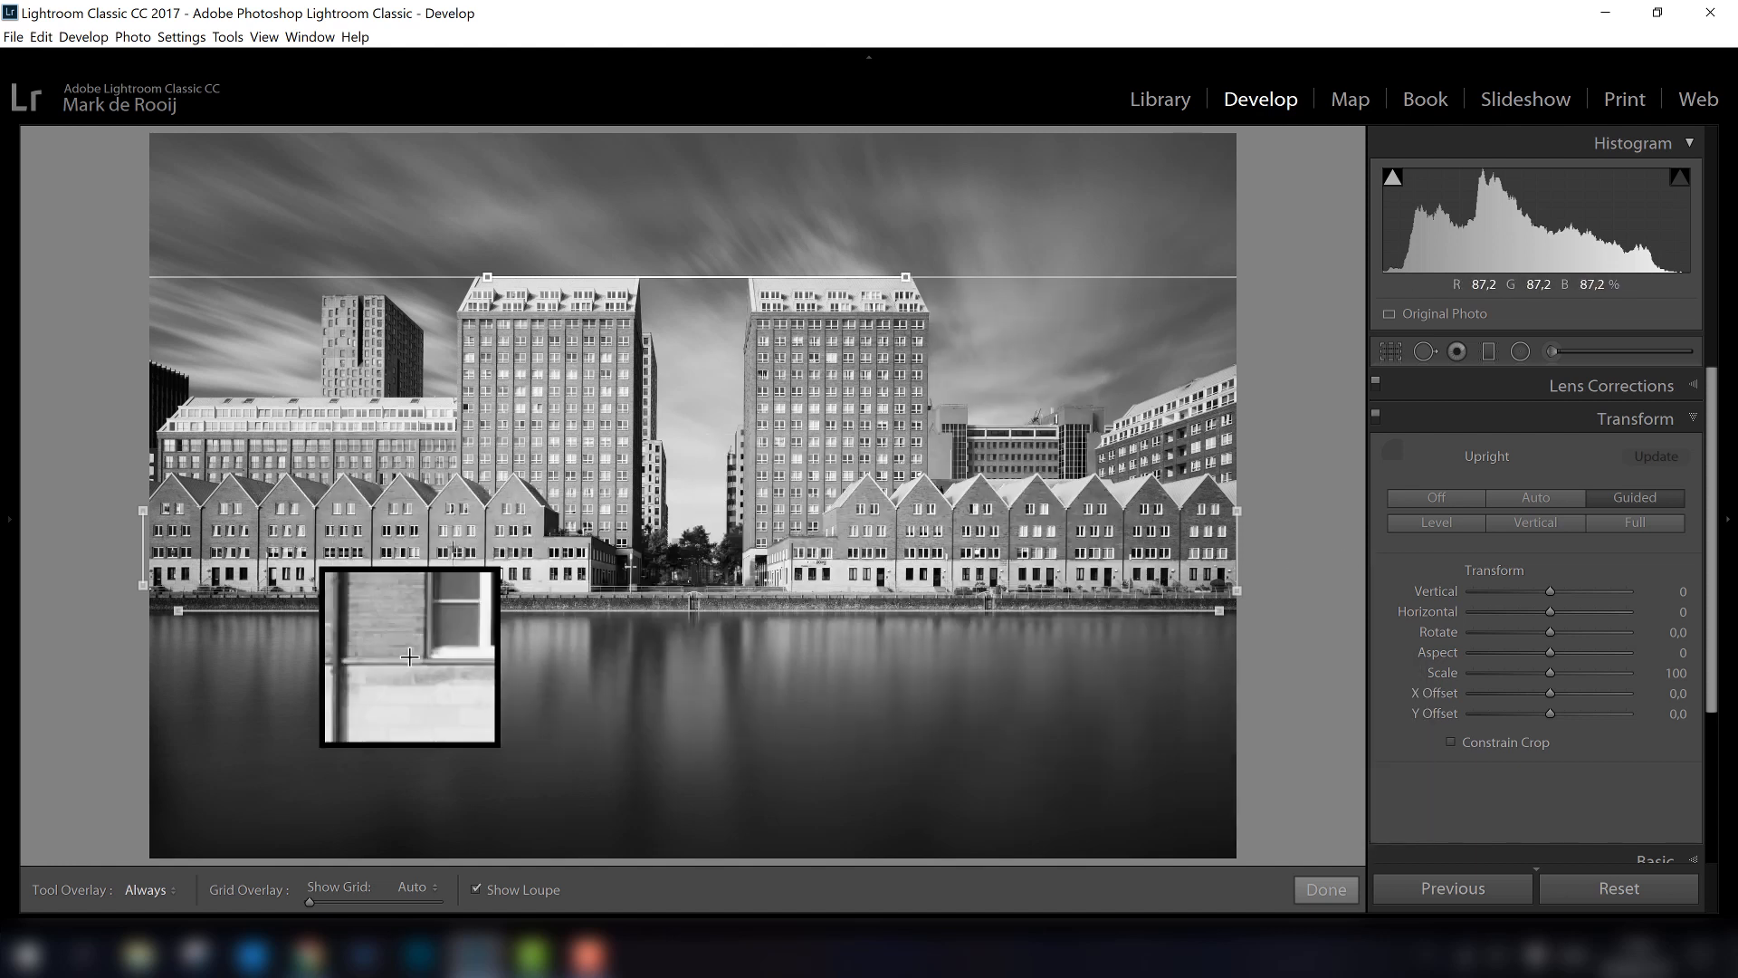
{"action": "left_click", "coordinate": [1321, 894]}
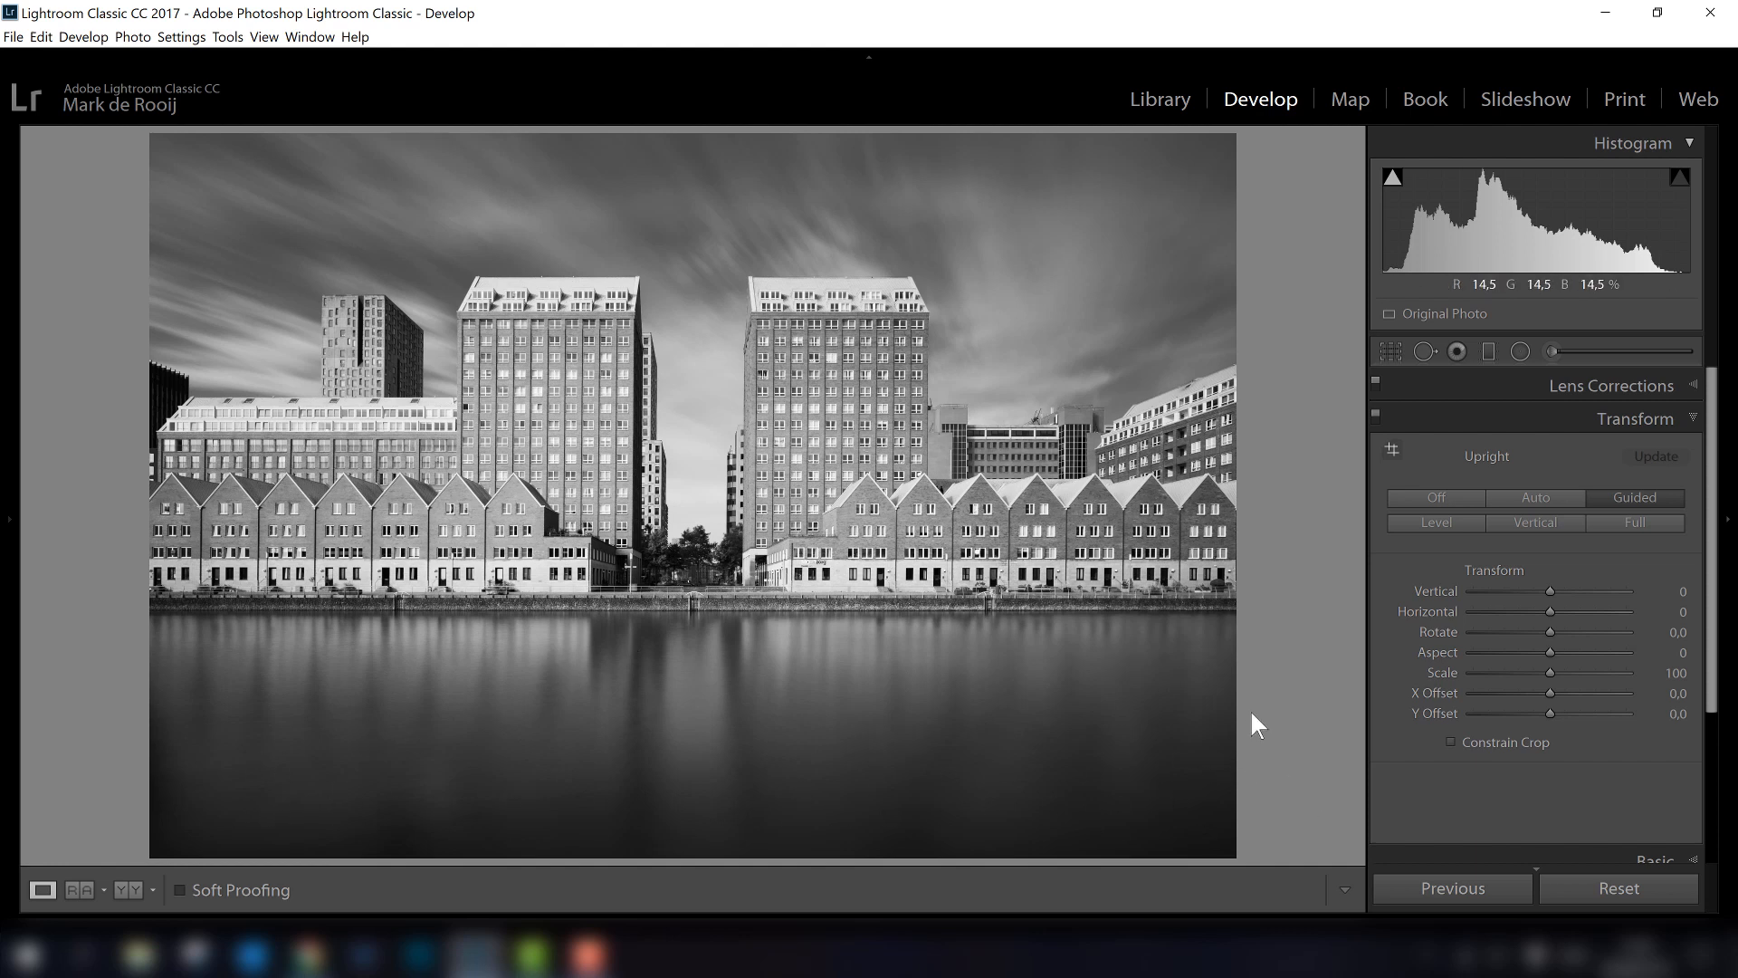
Step: Crop the photo to a 16 x 9 aspect ratio, trimming the bottom water instead of the sky and tightening the frame slightly
{"action": "left_click", "coordinate": [1392, 350]}
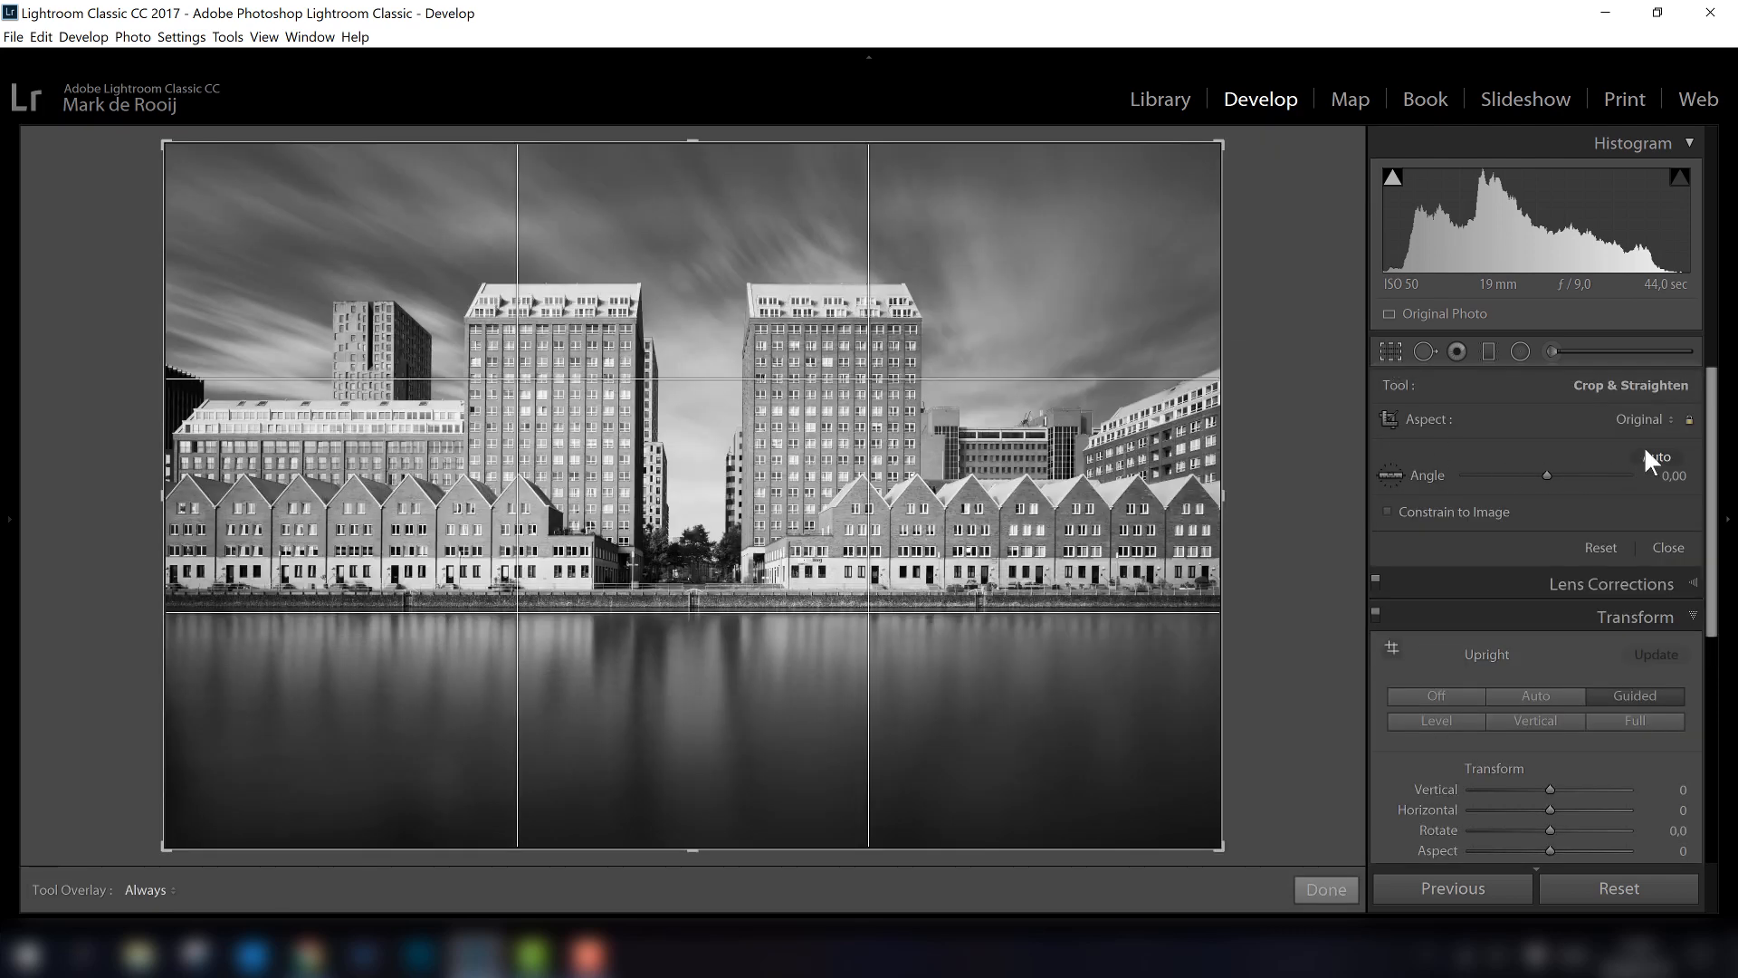
{"action": "left_click", "coordinate": [1638, 418]}
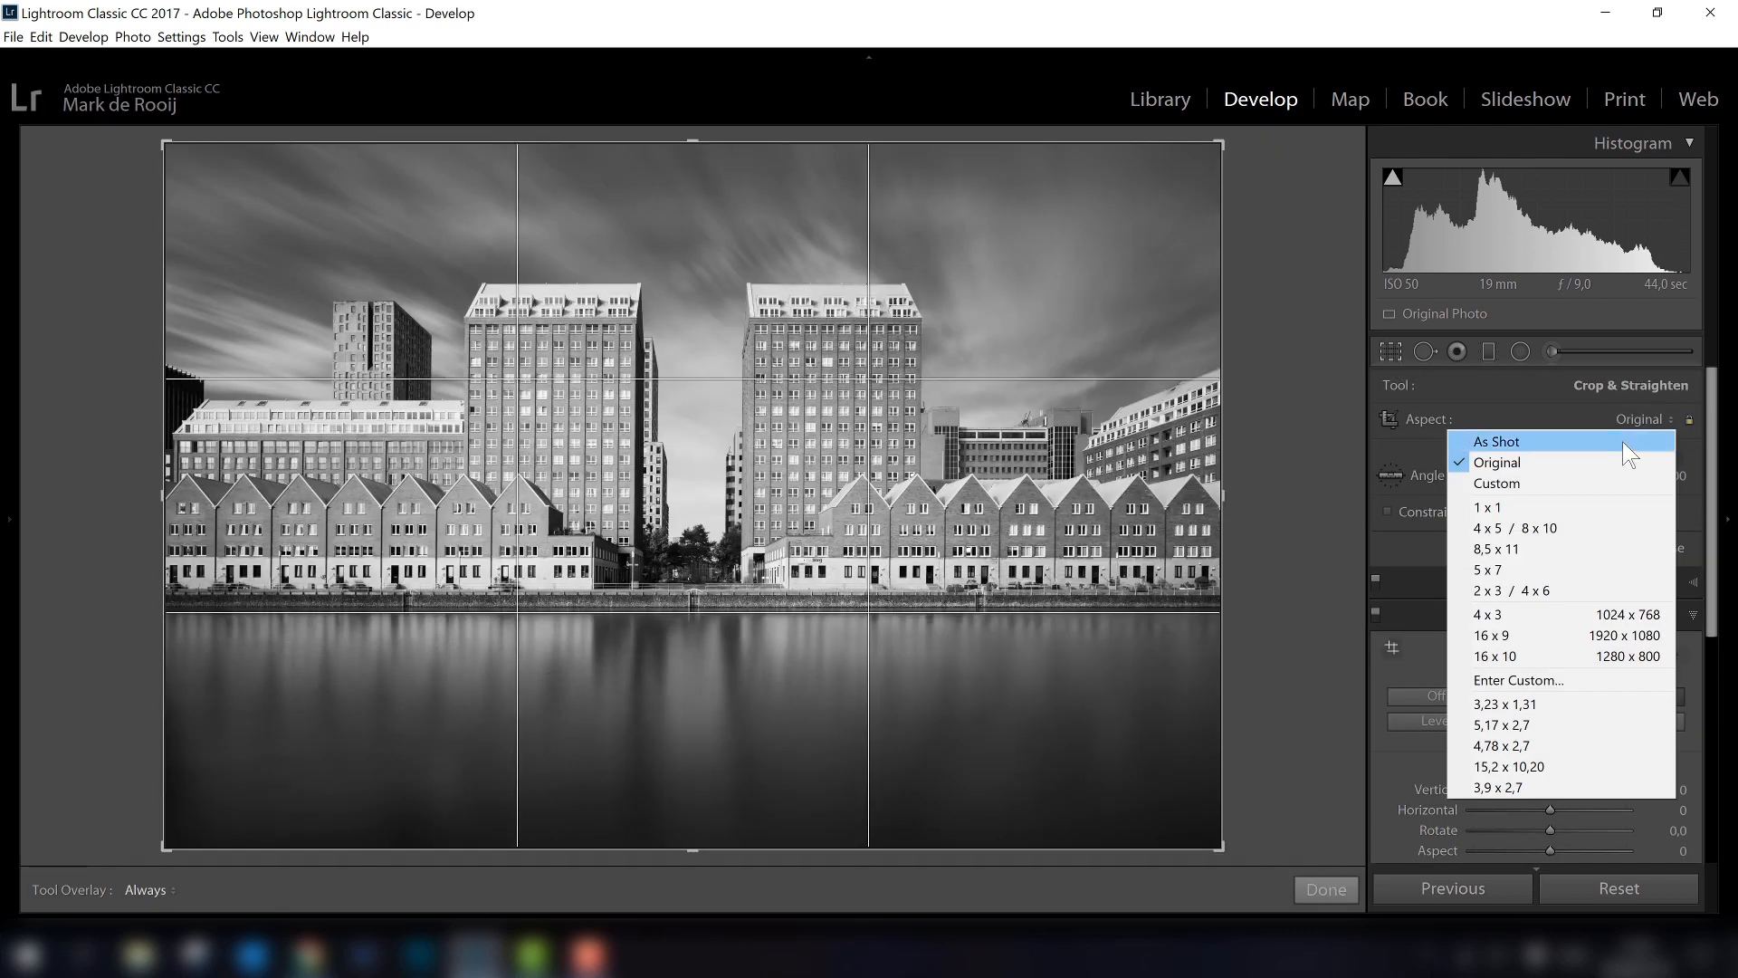
{"action": "left_click", "coordinate": [1506, 634]}
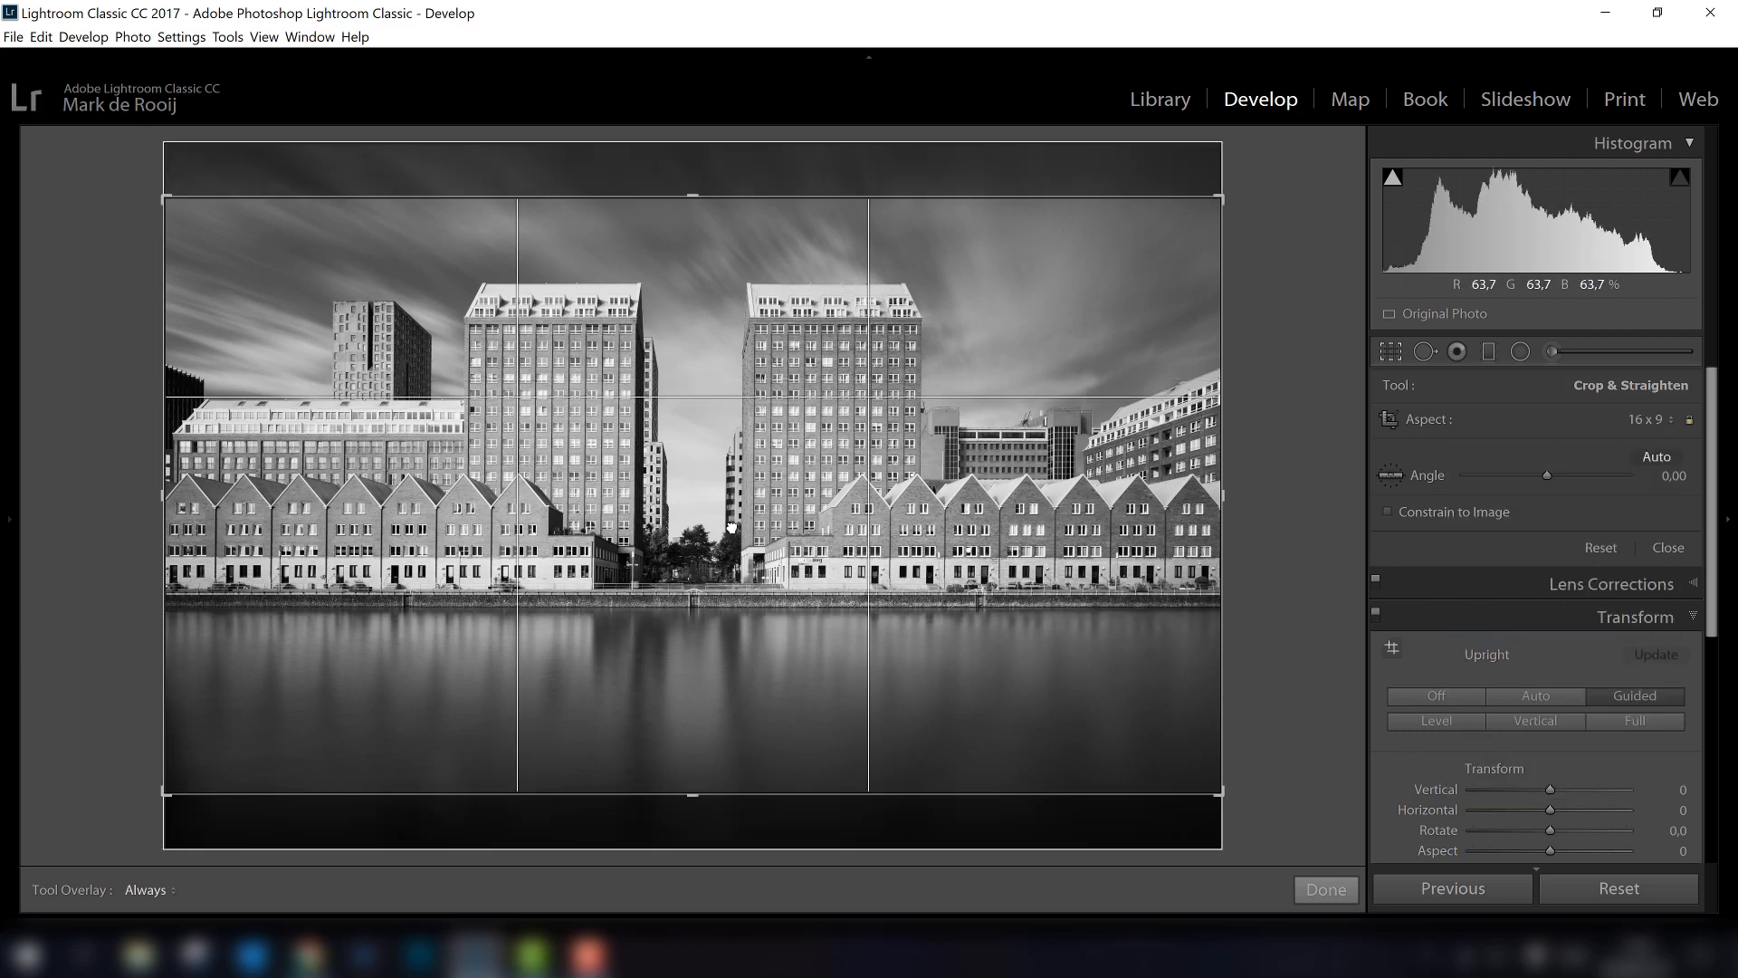
{"action": "left_click_drag", "start_coordinate": [731, 527], "coordinate": [675, 682]}
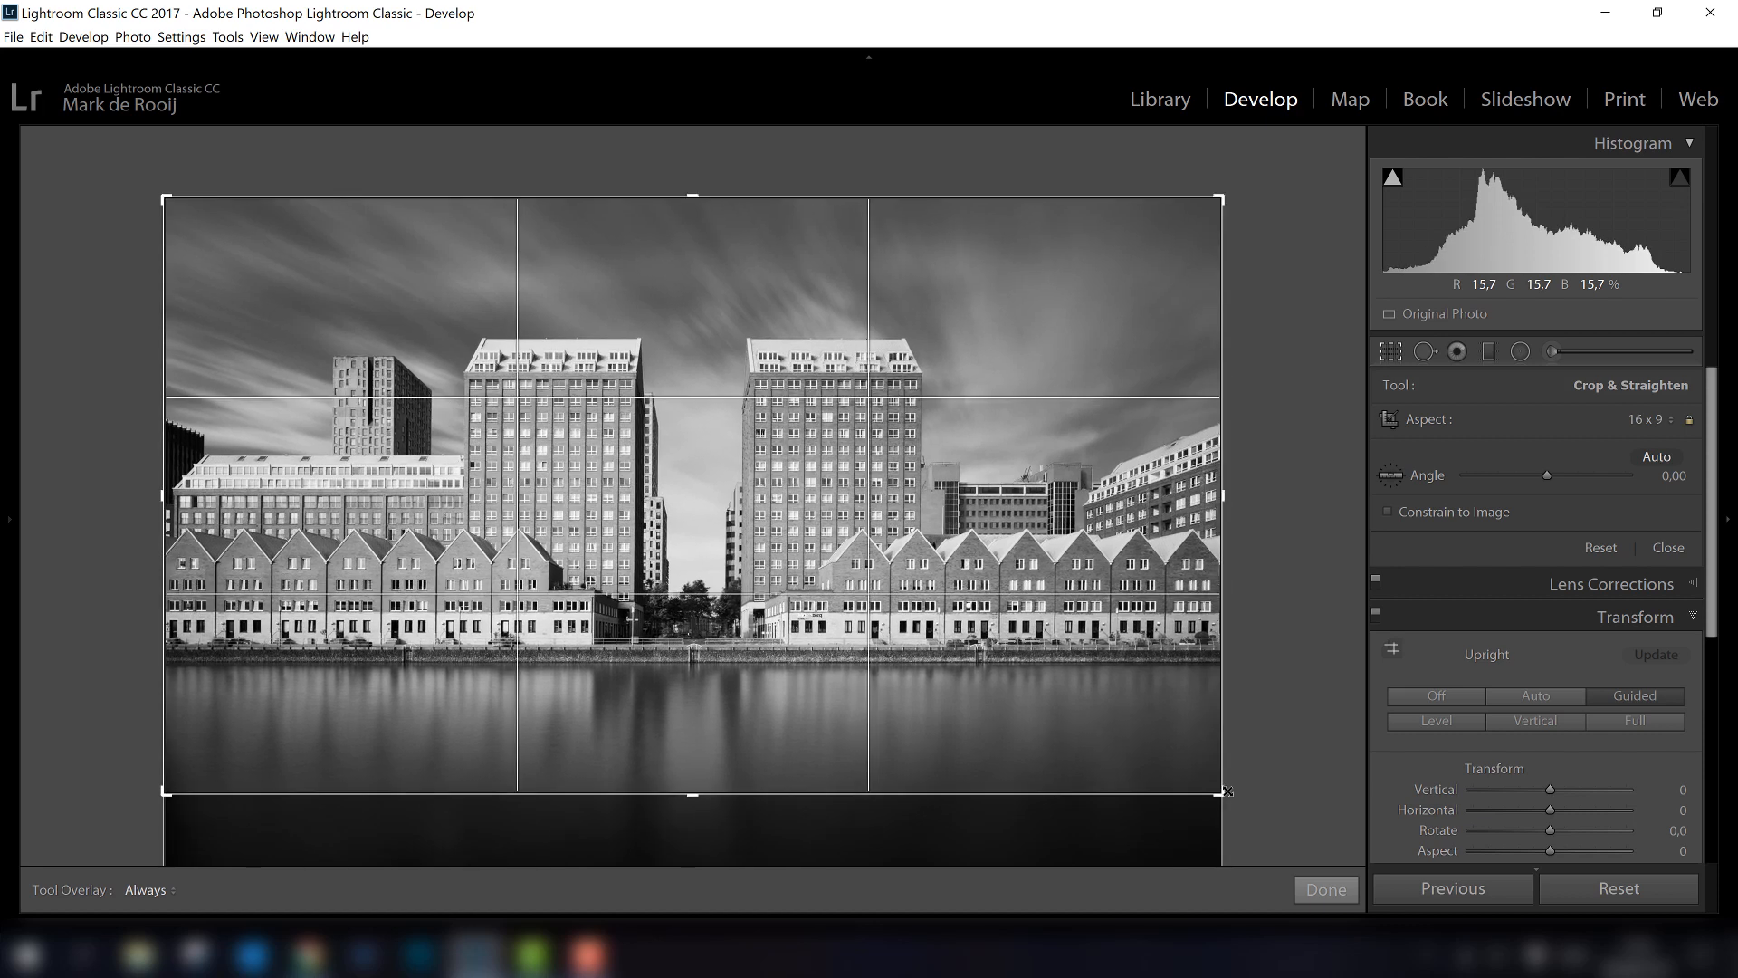
{"action": "left_click_drag", "start_coordinate": [1226, 789], "coordinate": [1255, 790]}
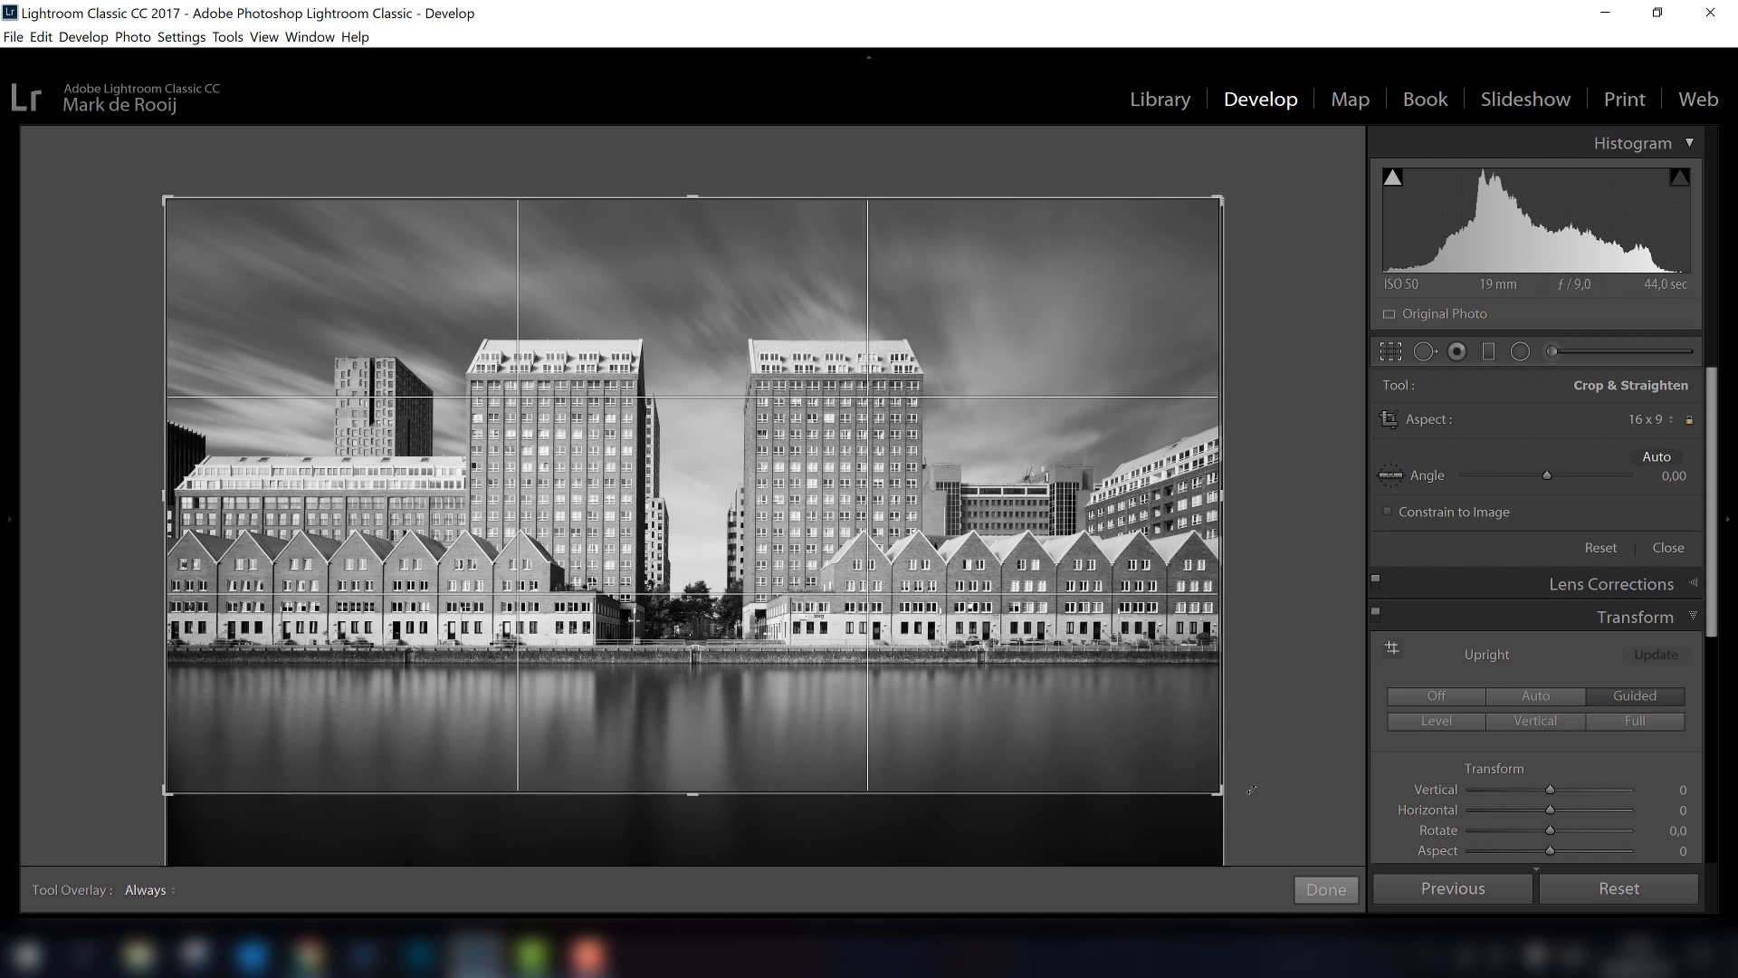
{"action": "left_click", "coordinate": [1304, 883]}
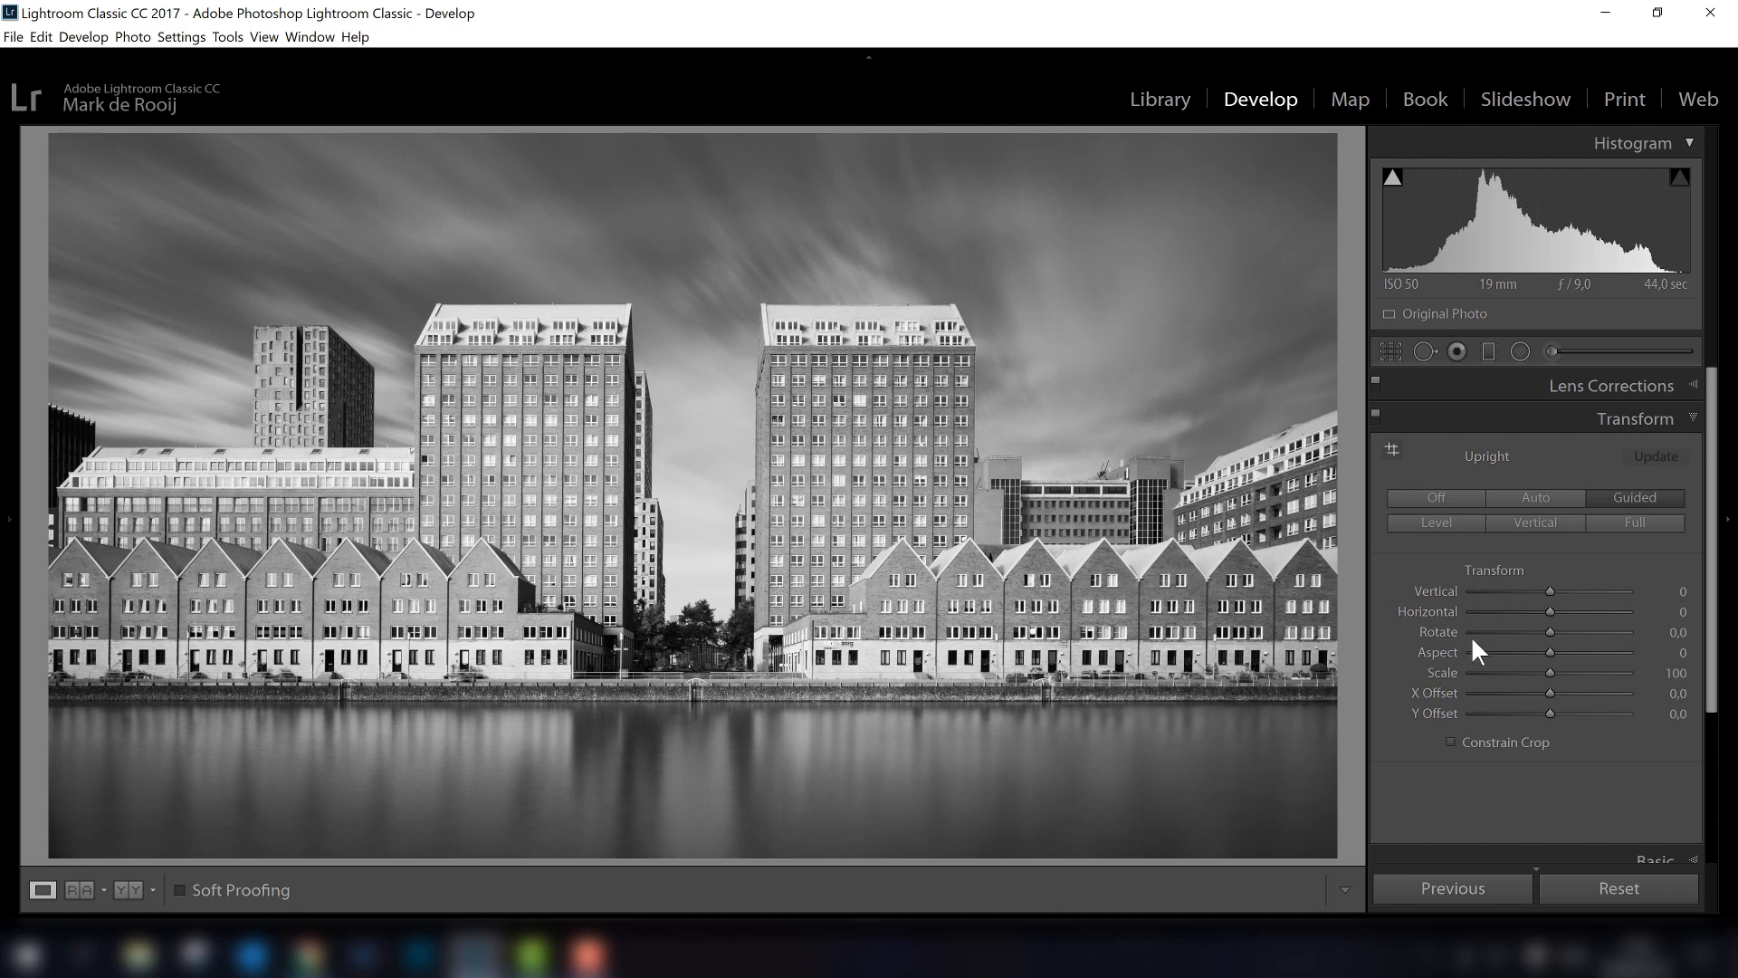
Step: Try a post-crop vignette on the photo with Amount -15 and Feather 76
{"action": "left_click", "coordinate": [1592, 423]}
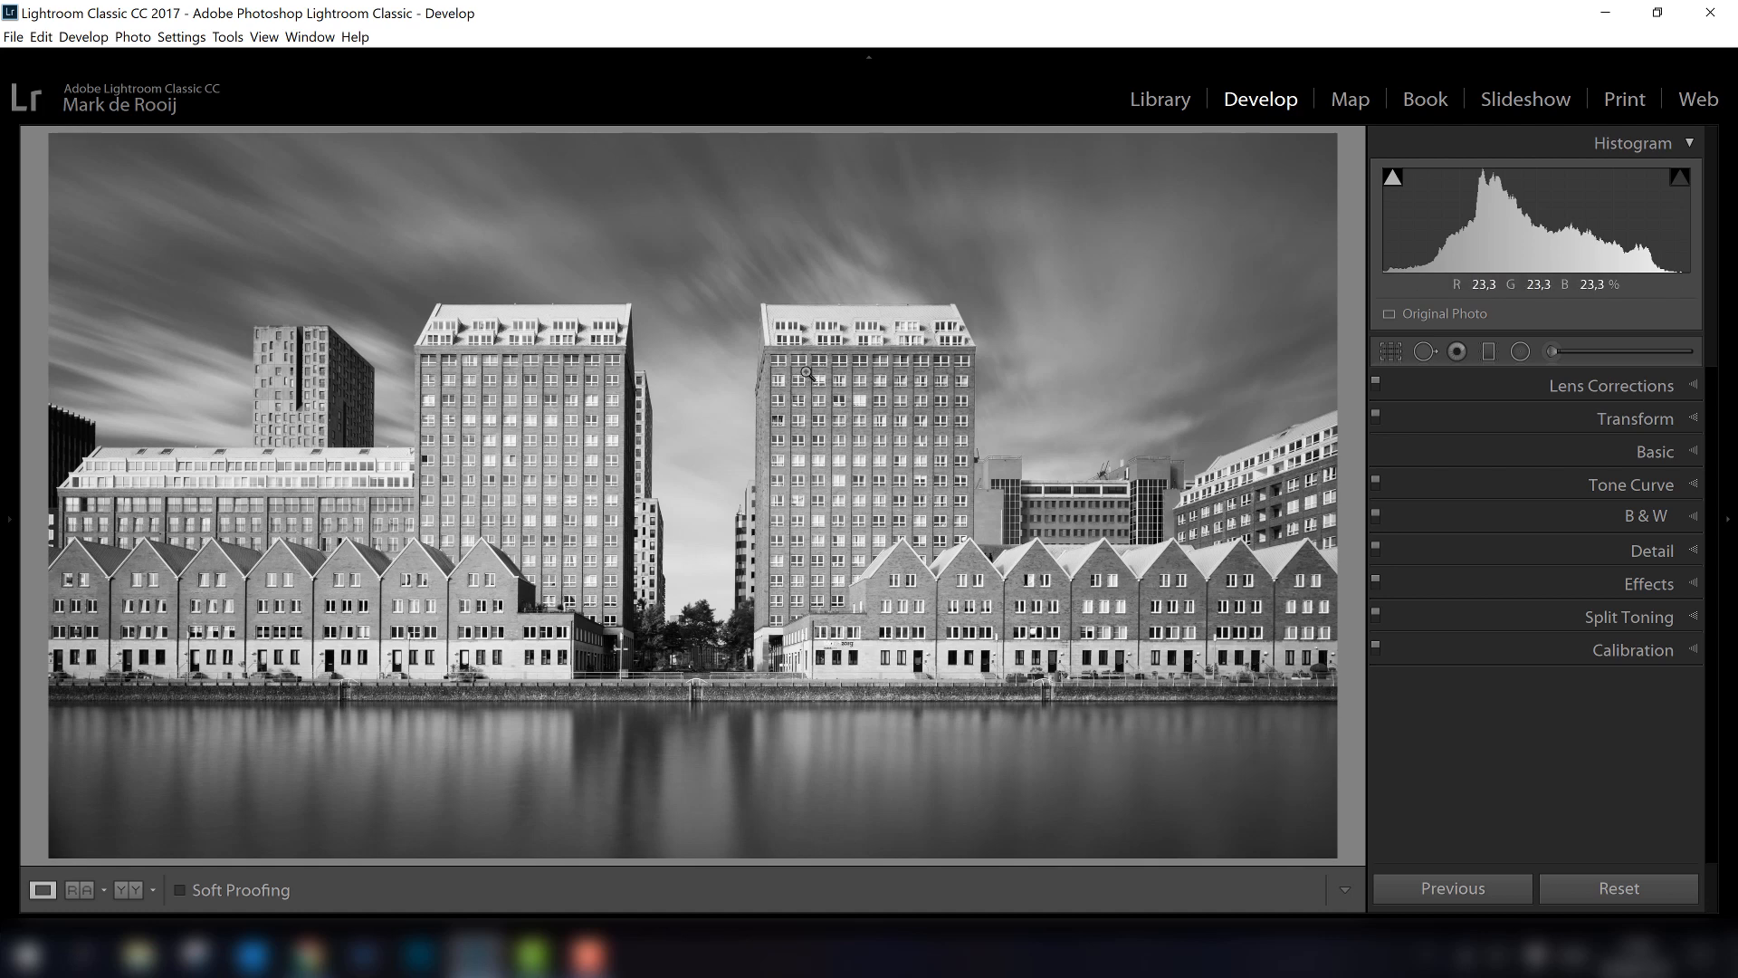
{"action": "left_click", "coordinate": [1572, 584]}
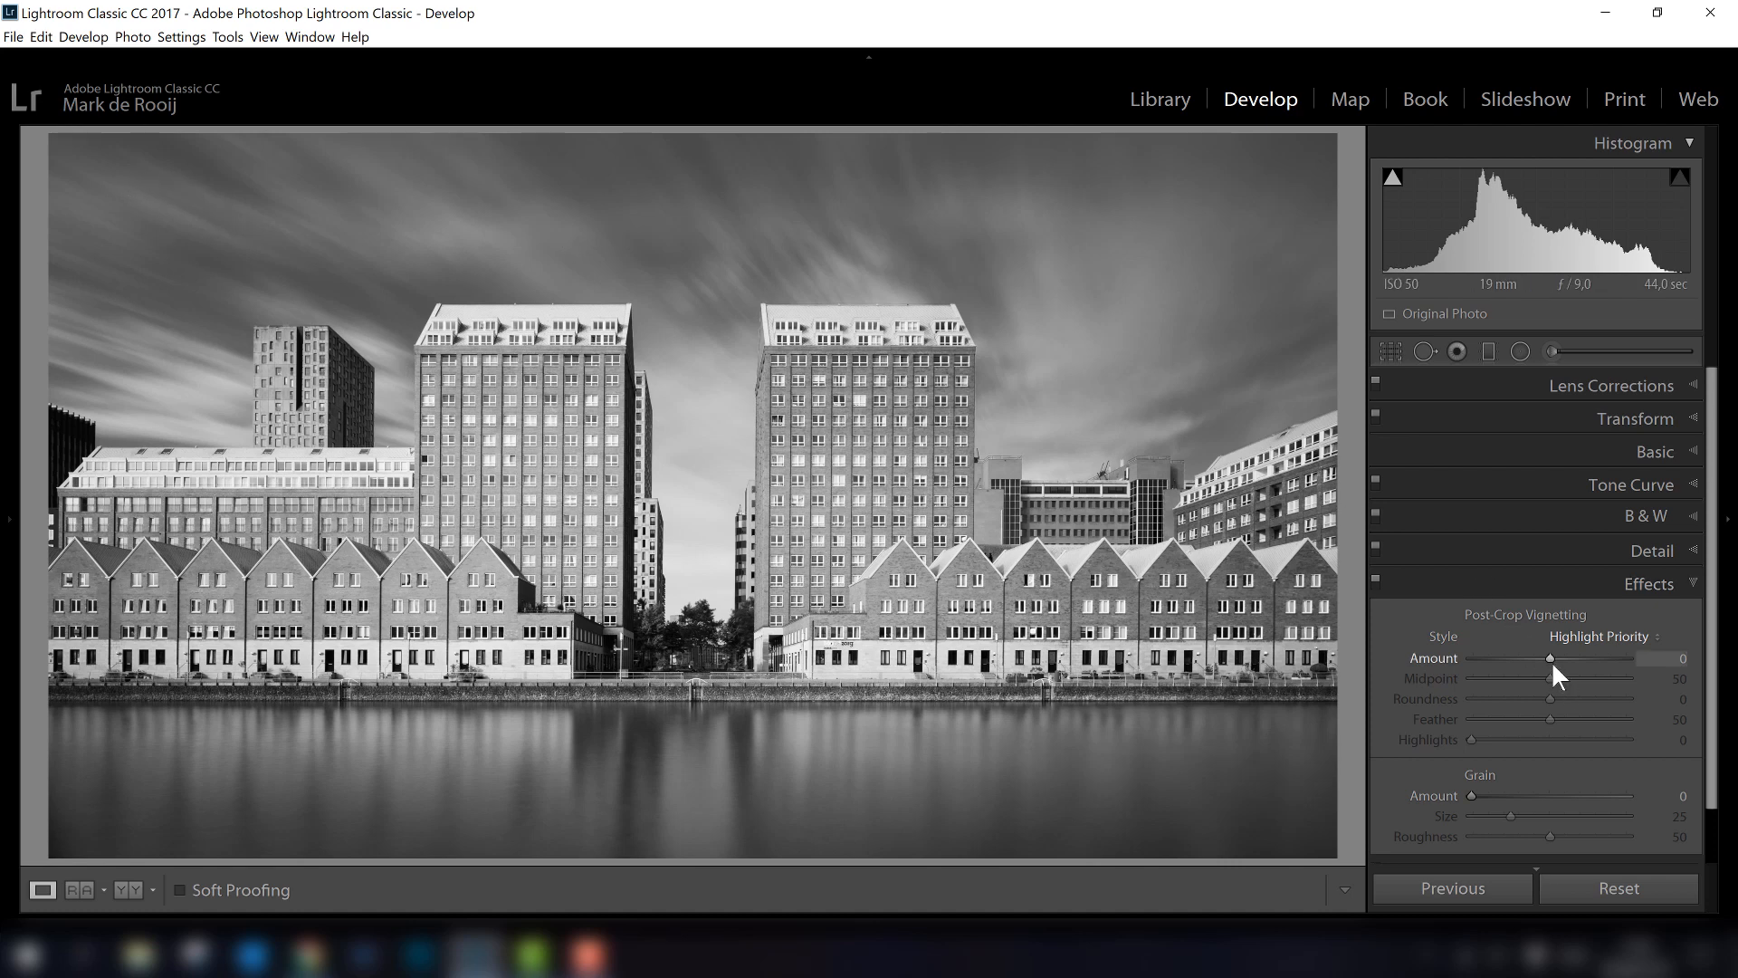
{"action": "left_click_drag", "start_coordinate": [1546, 653], "coordinate": [1539, 654]}
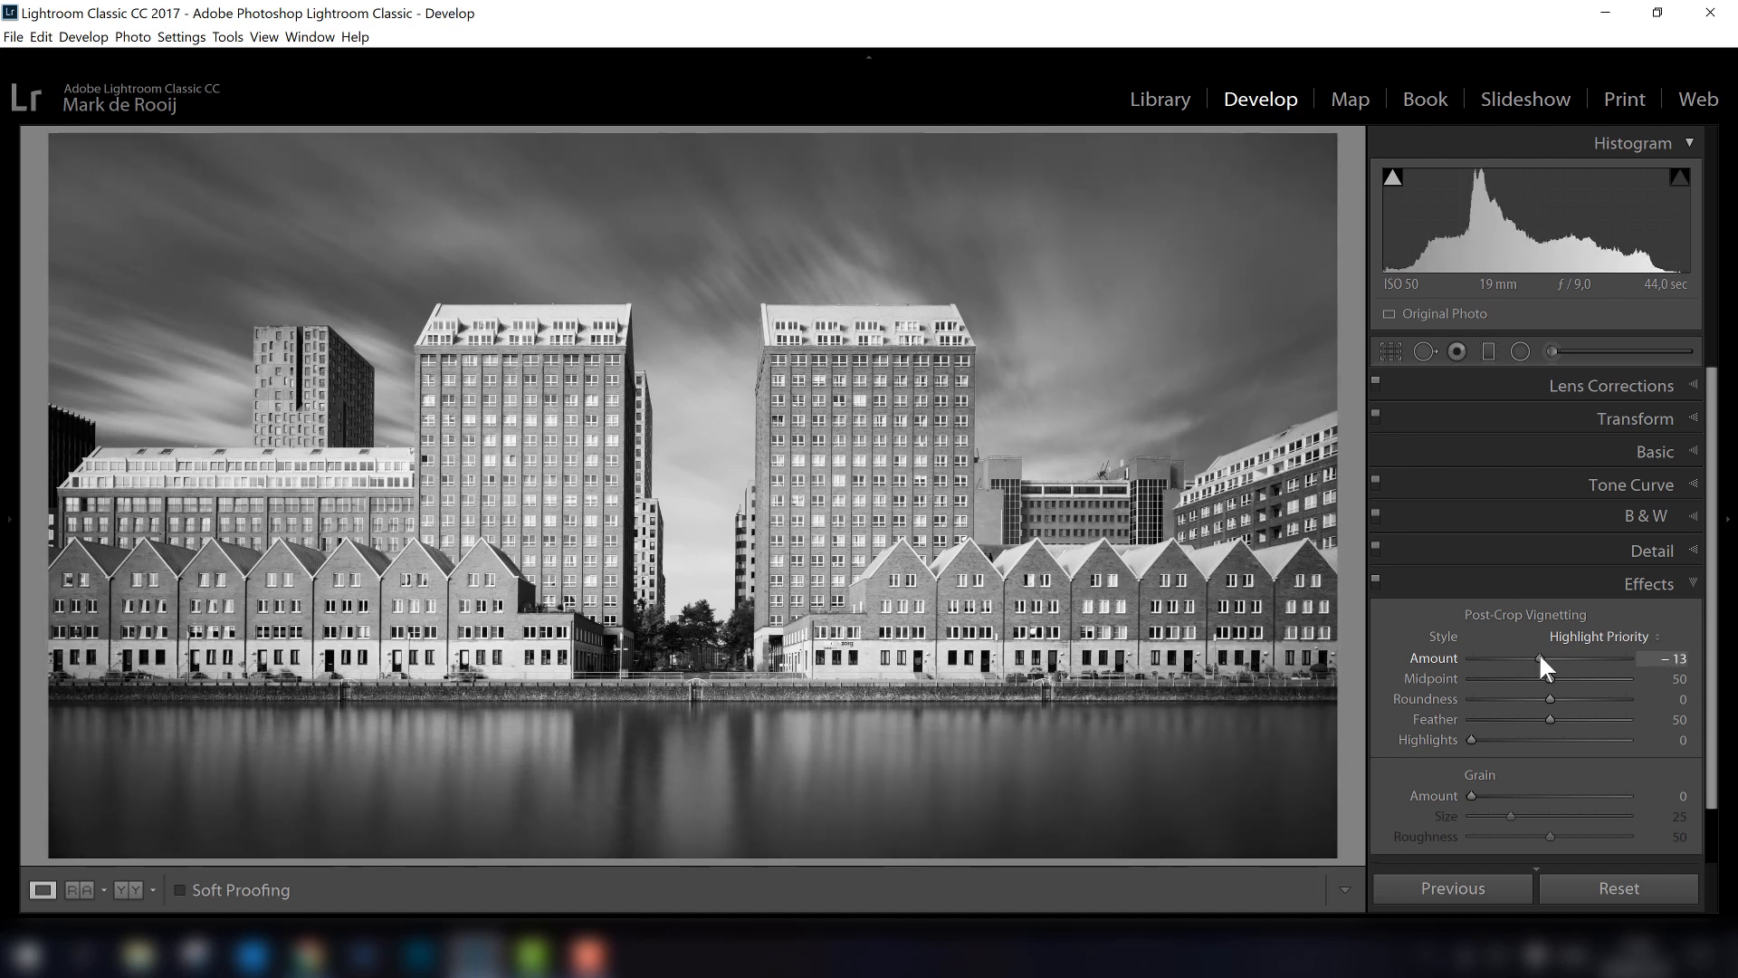
{"action": "left_click_drag", "start_coordinate": [1552, 715], "coordinate": [1604, 708]}
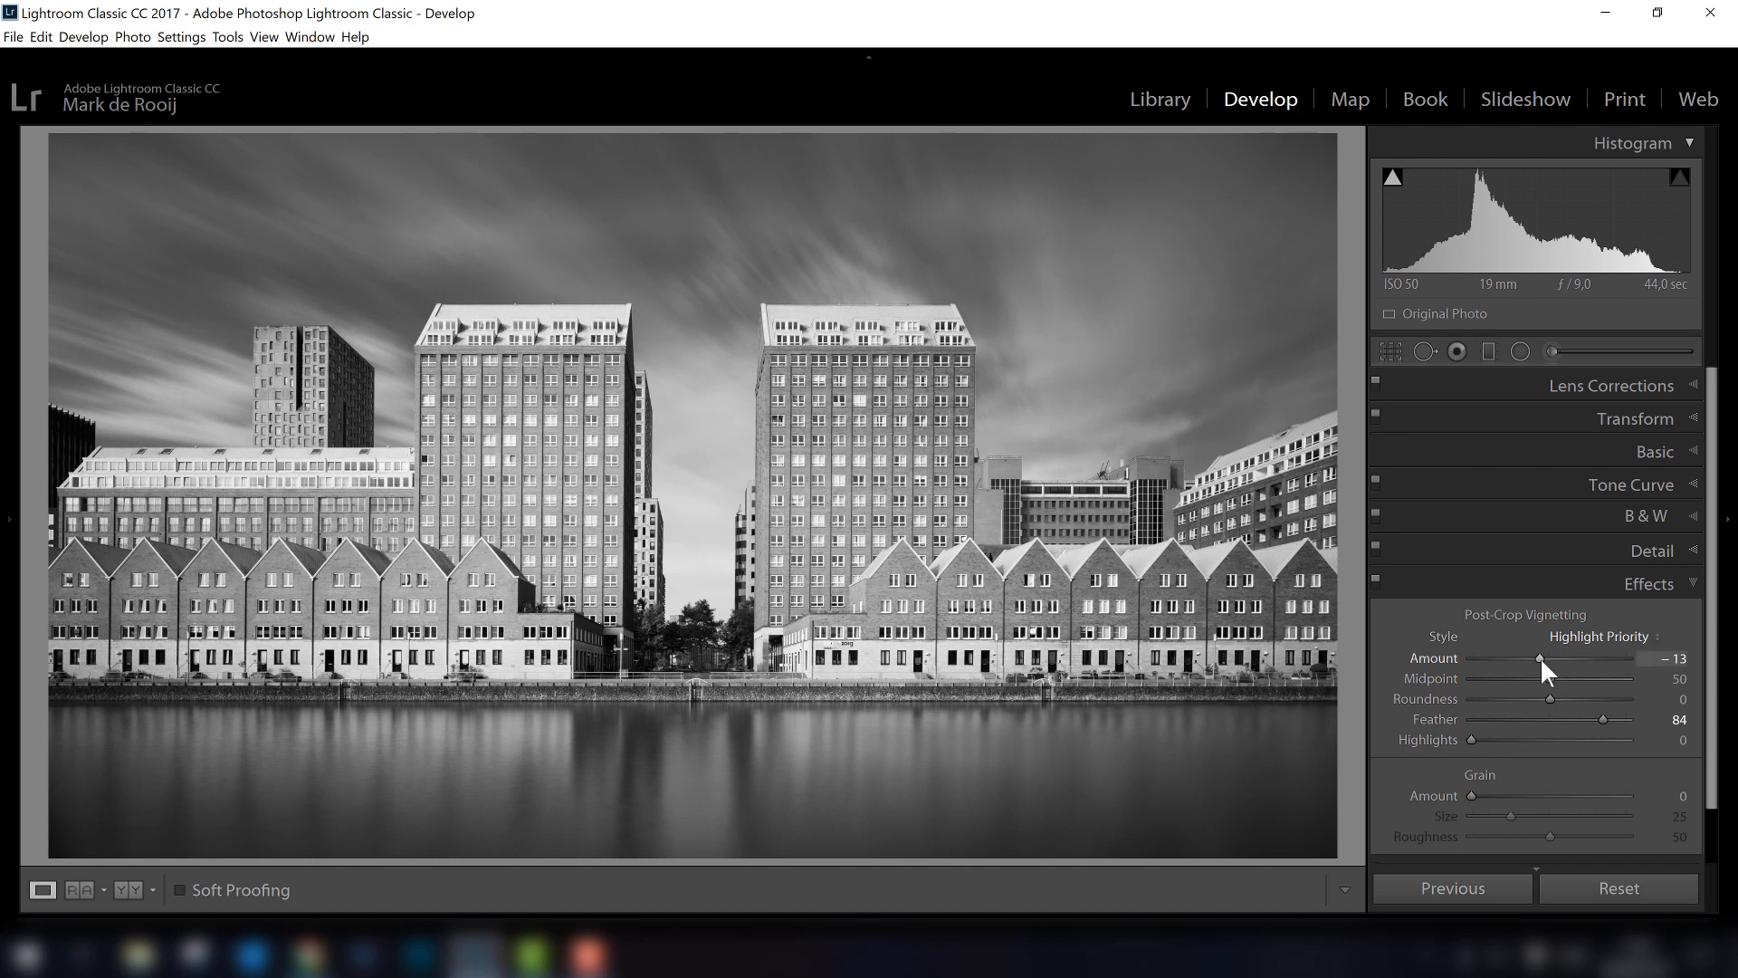
{"action": "left_click_drag", "start_coordinate": [1540, 657], "coordinate": [1537, 652]}
{"action": "left_click_drag", "start_coordinate": [1604, 715], "coordinate": [1589, 715]}
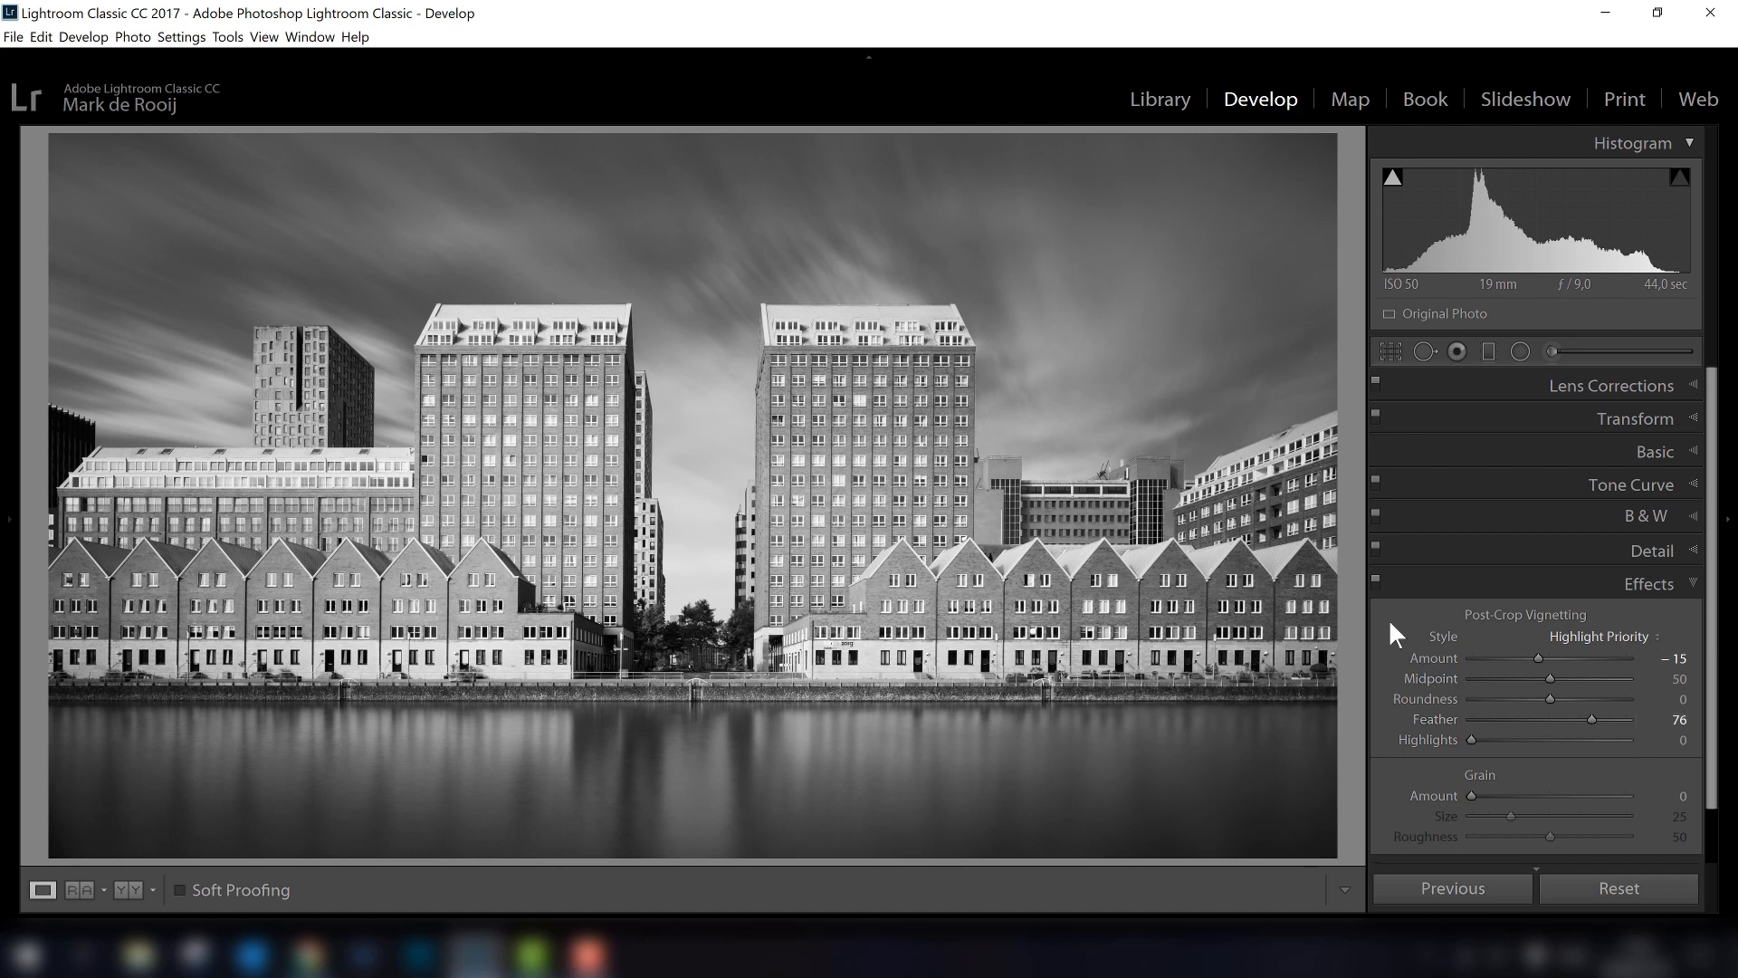
Step: Compare the photo with and without the vignette, then reset the vignette Amount to 0
{"action": "left_click", "coordinate": [1377, 579]}
{"action": "left_click", "coordinate": [1377, 578]}
{"action": "left_click", "coordinate": [1376, 578]}
{"action": "left_click", "coordinate": [1377, 584]}
{"action": "left_click", "coordinate": [1376, 583]}
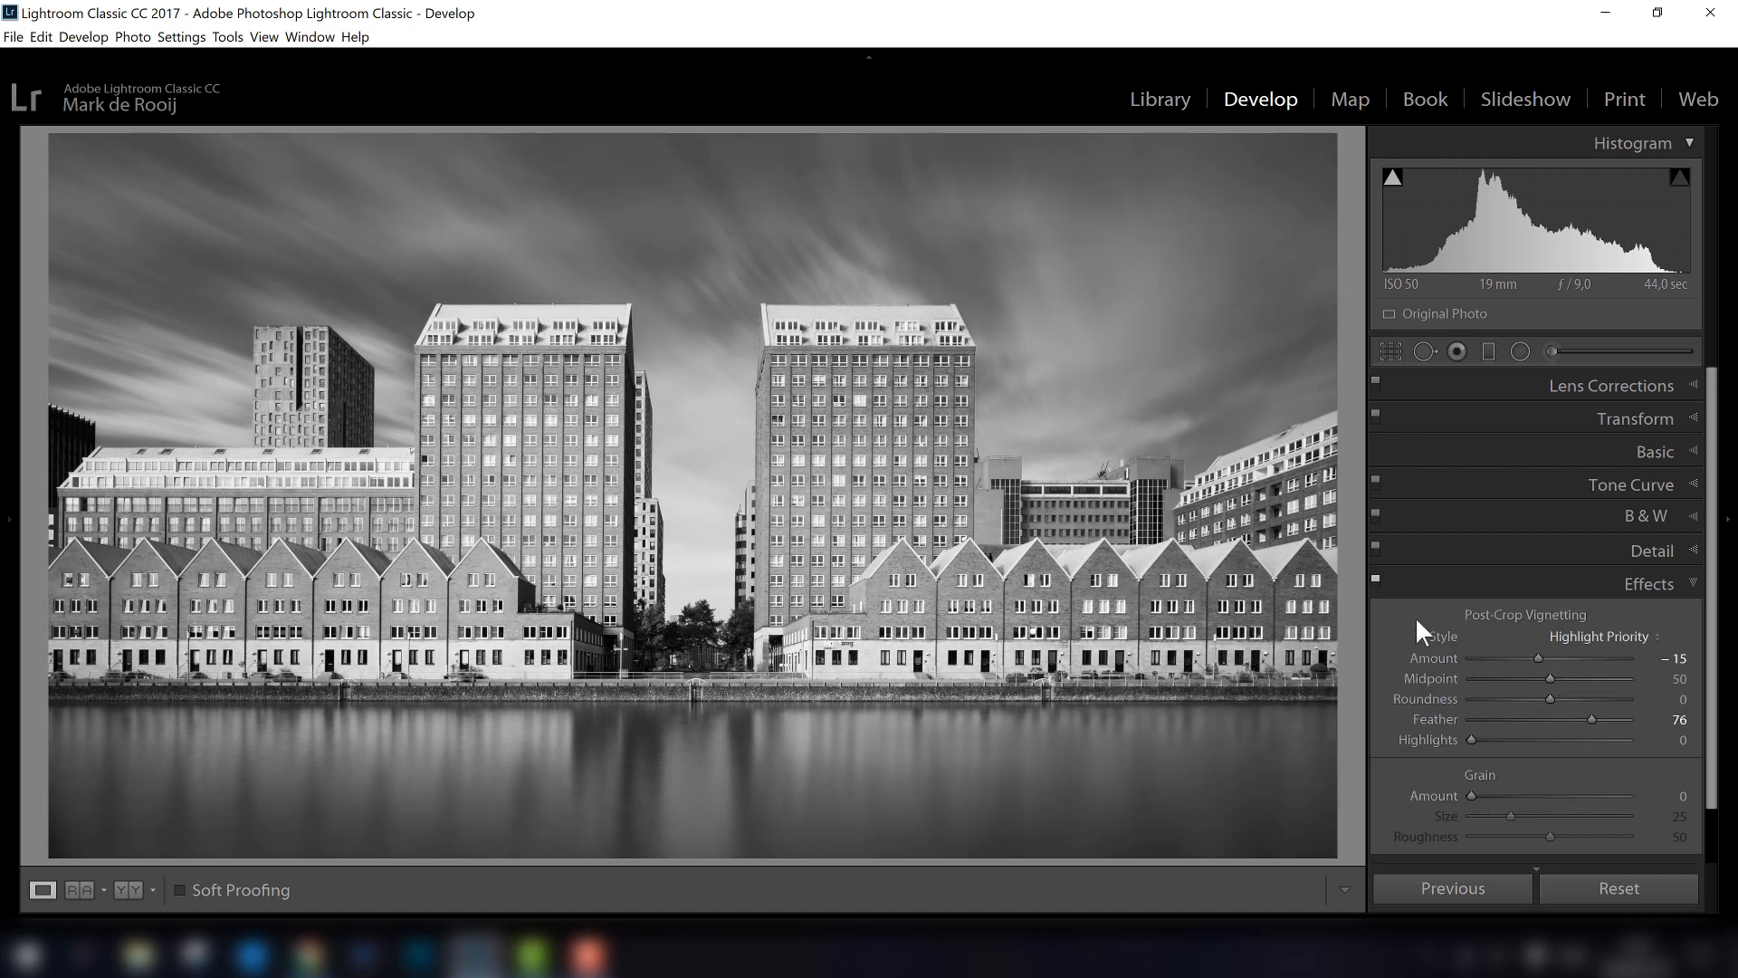
{"action": "left_click", "coordinate": [1529, 654]}
{"action": "double_click", "coordinate": [1534, 653]}
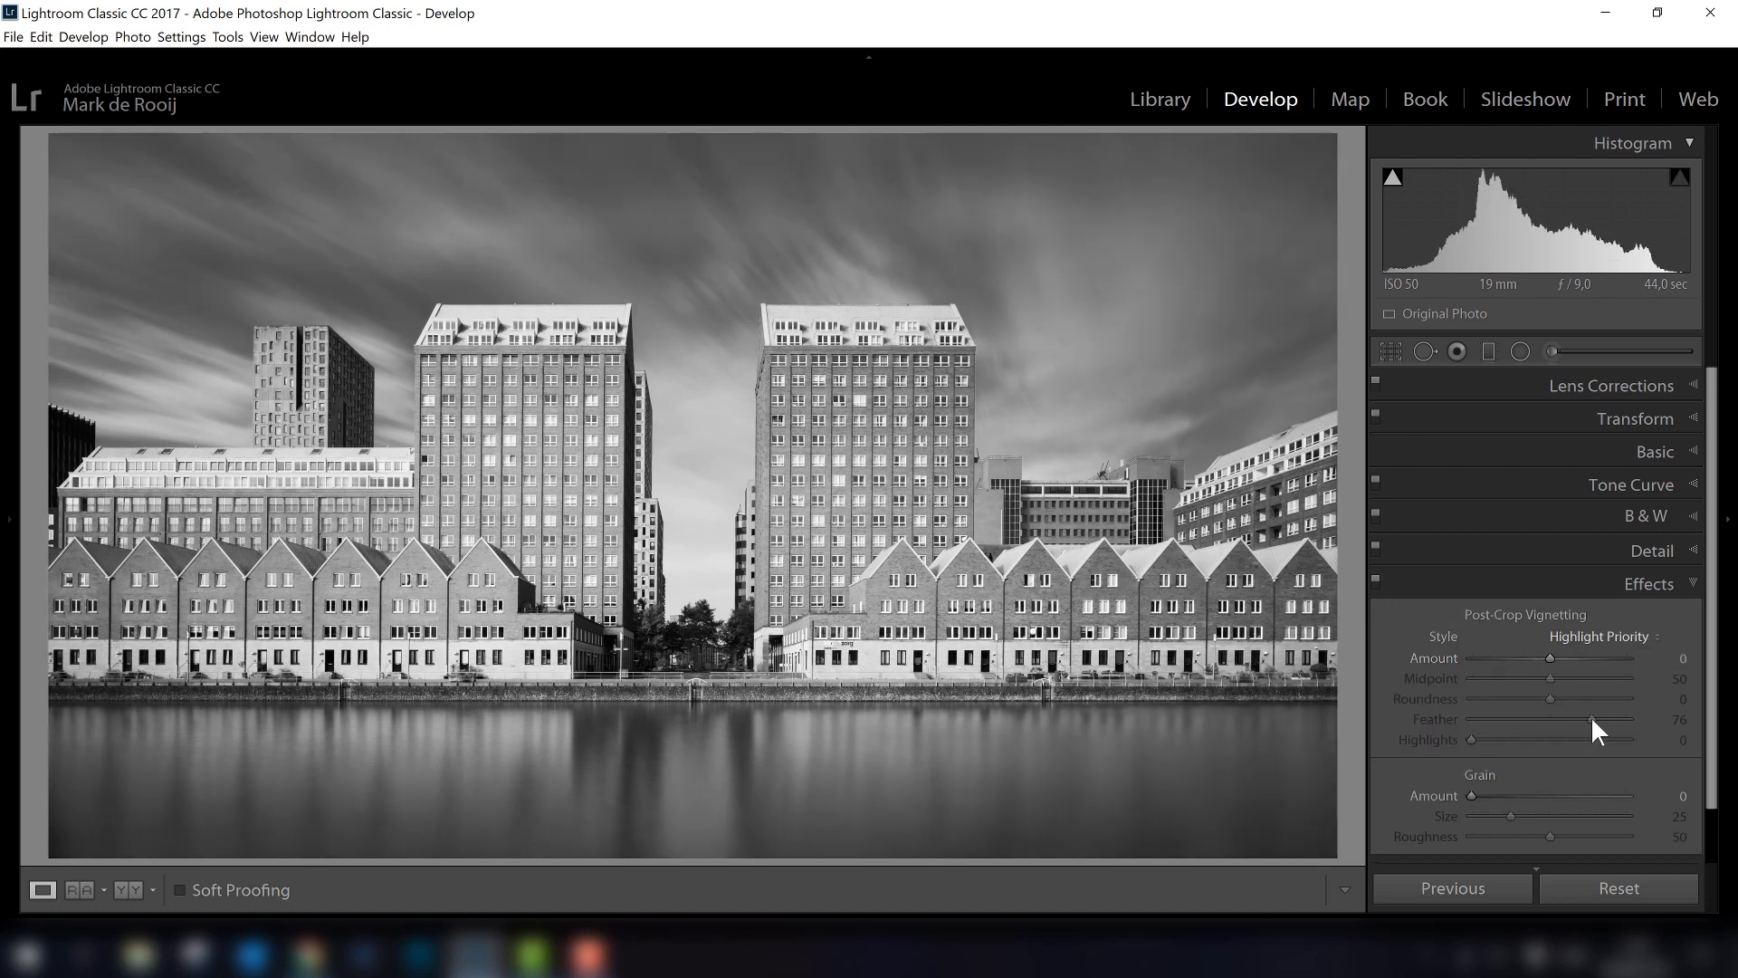
{"action": "left_click", "coordinate": [1430, 583]}
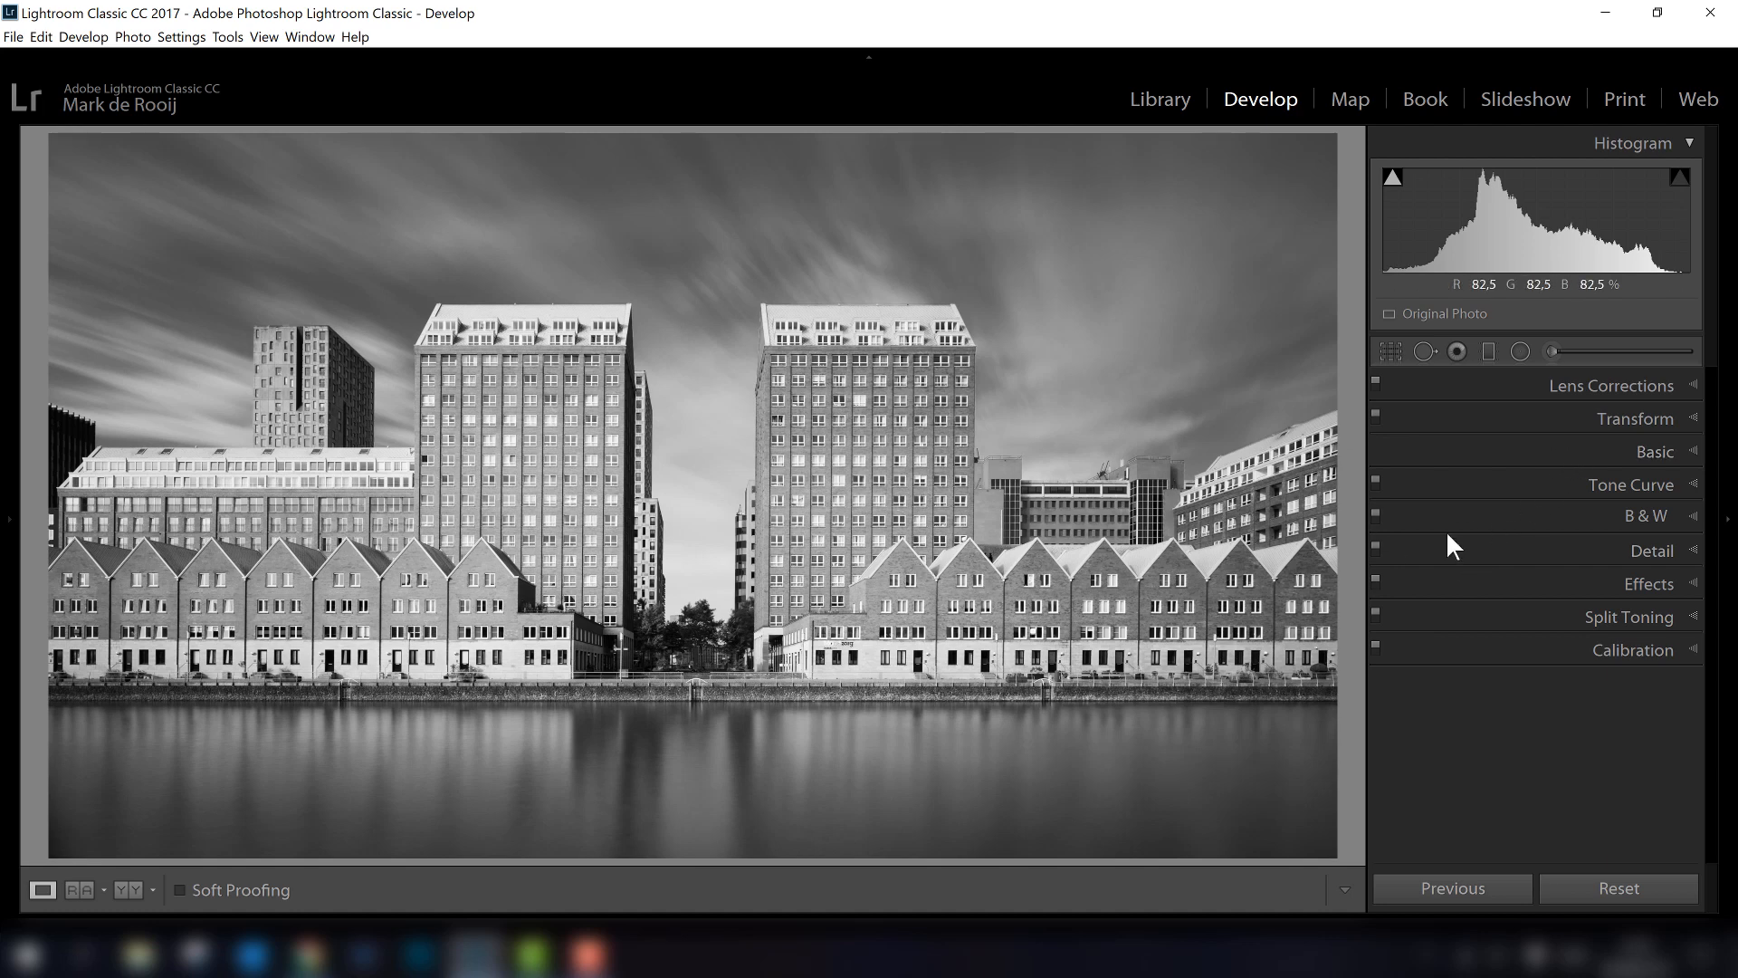
Step: Set the sharpening Amount to 70, using a detail preview of the right tower's facade and its edge
{"action": "left_click", "coordinate": [1561, 550]}
{"action": "left_click", "coordinate": [1387, 583]}
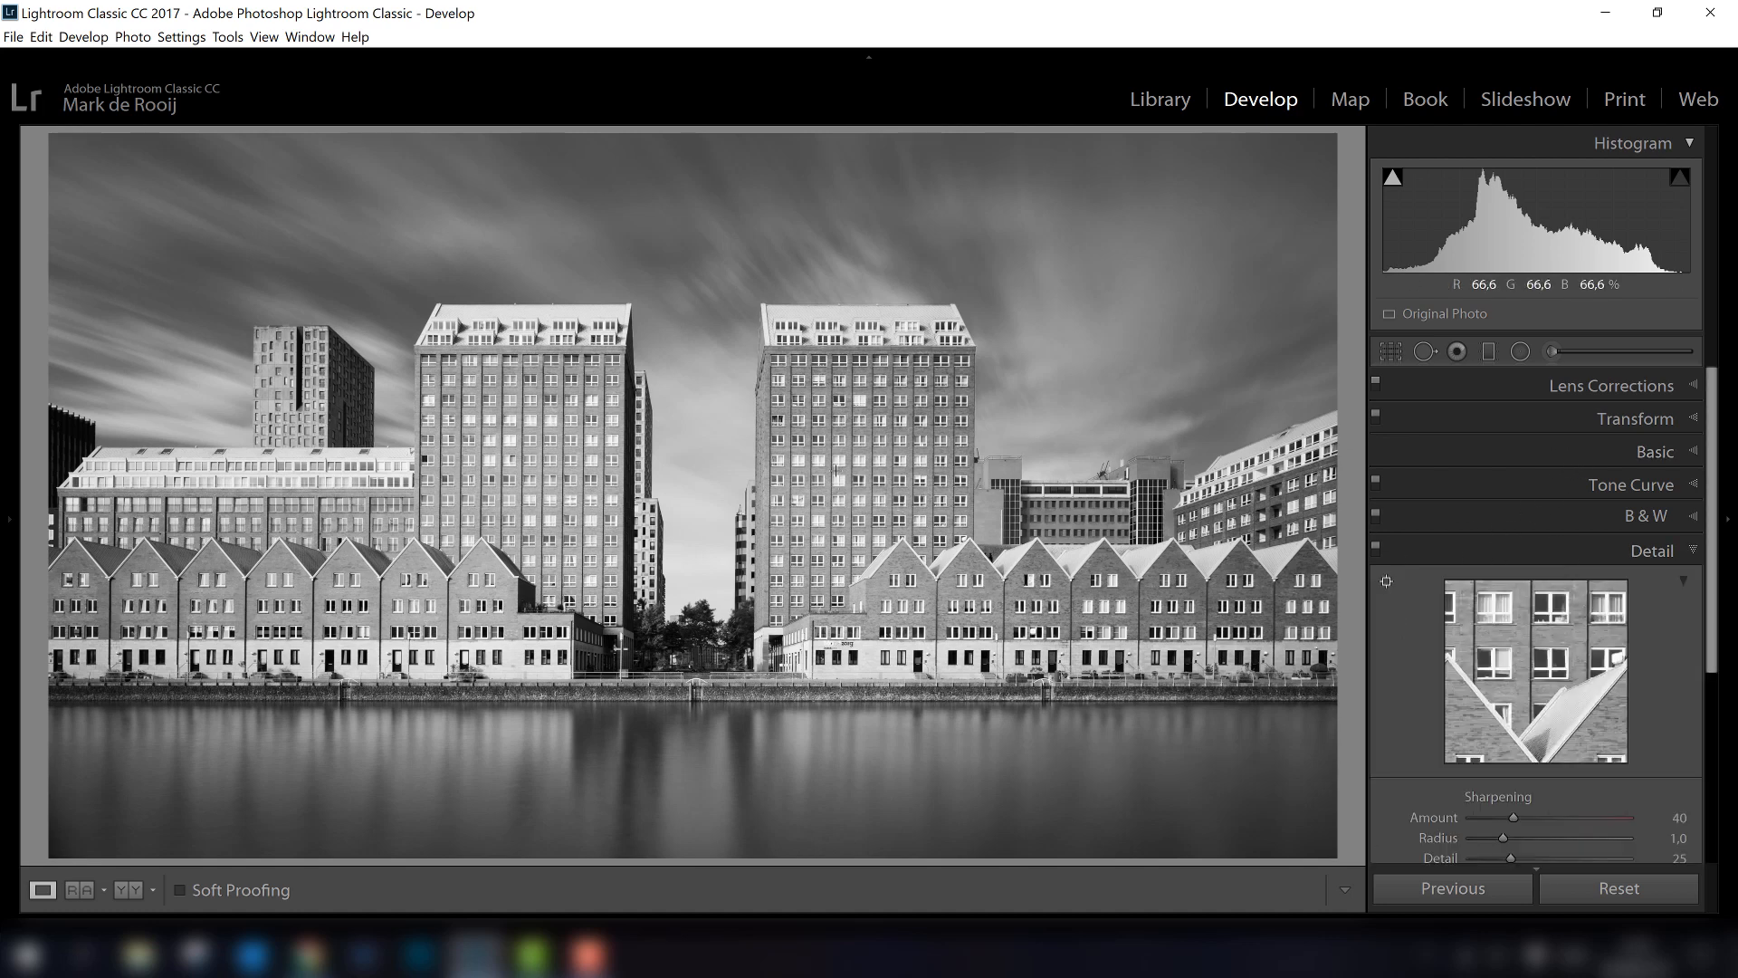
{"action": "left_click", "coordinate": [799, 534]}
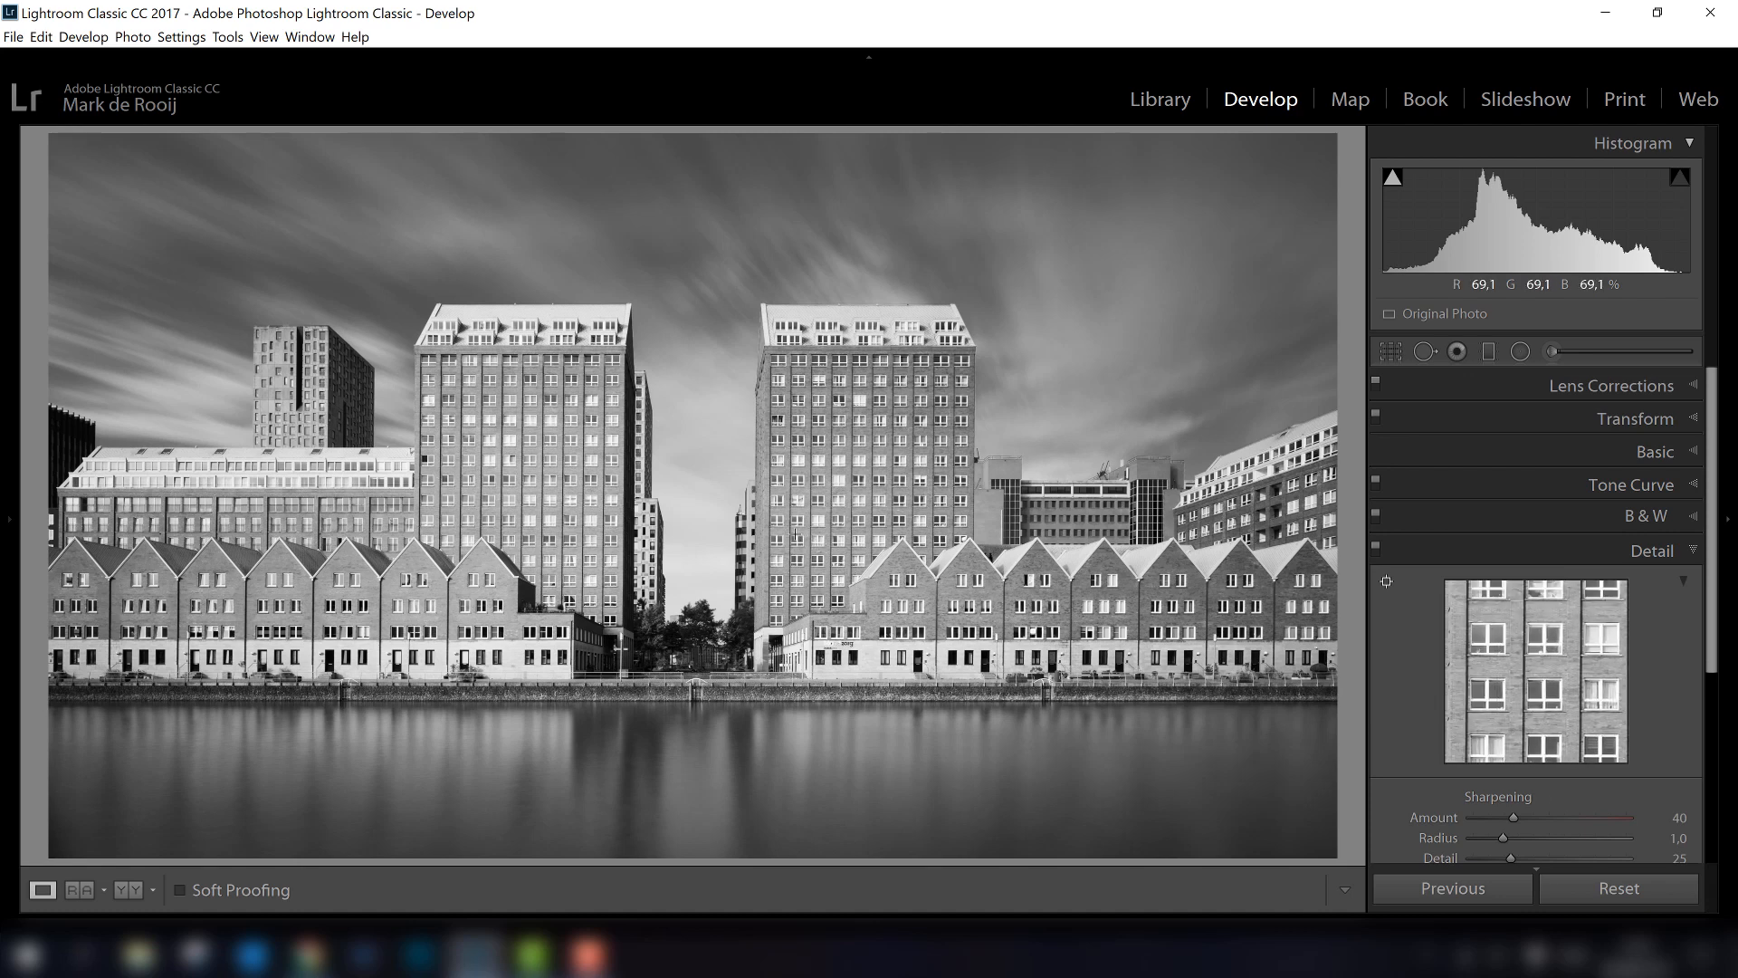
{"action": "scroll", "coordinate": [1717, 563], "scroll_direction": "down", "scroll_amount": 3}
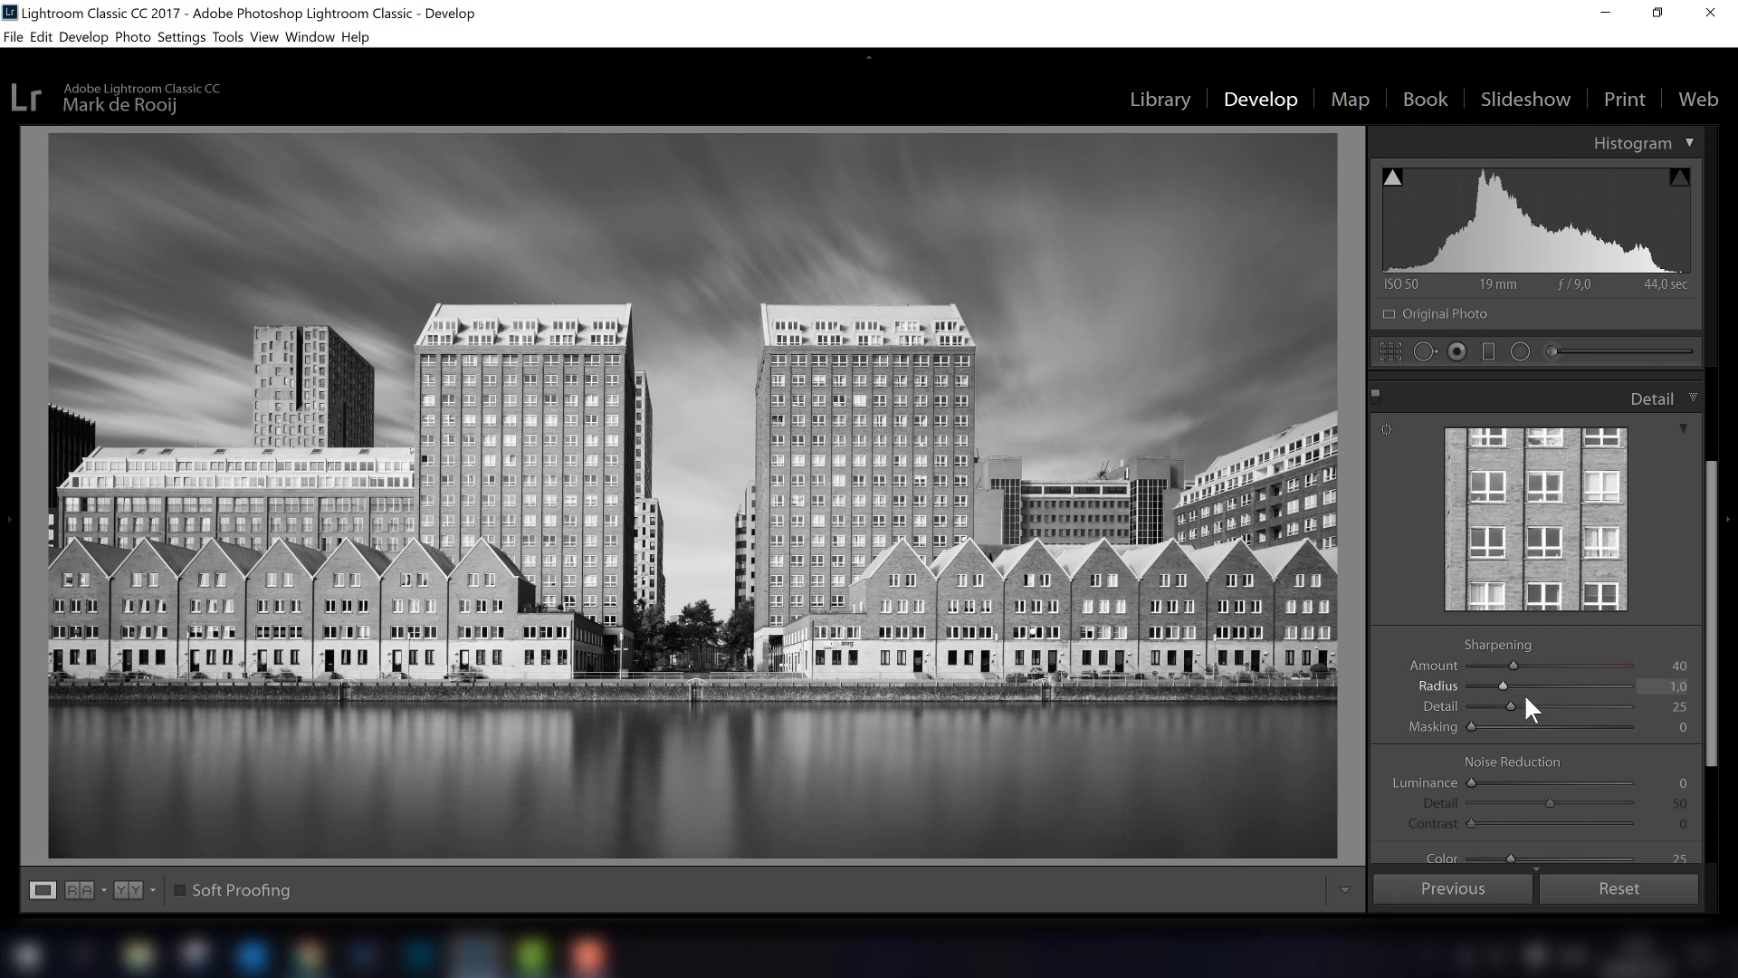
{"action": "left_click_drag", "start_coordinate": [1515, 668], "coordinate": [1546, 670]}
{"action": "left_click_drag", "start_coordinate": [1503, 557], "coordinate": [1554, 570]}
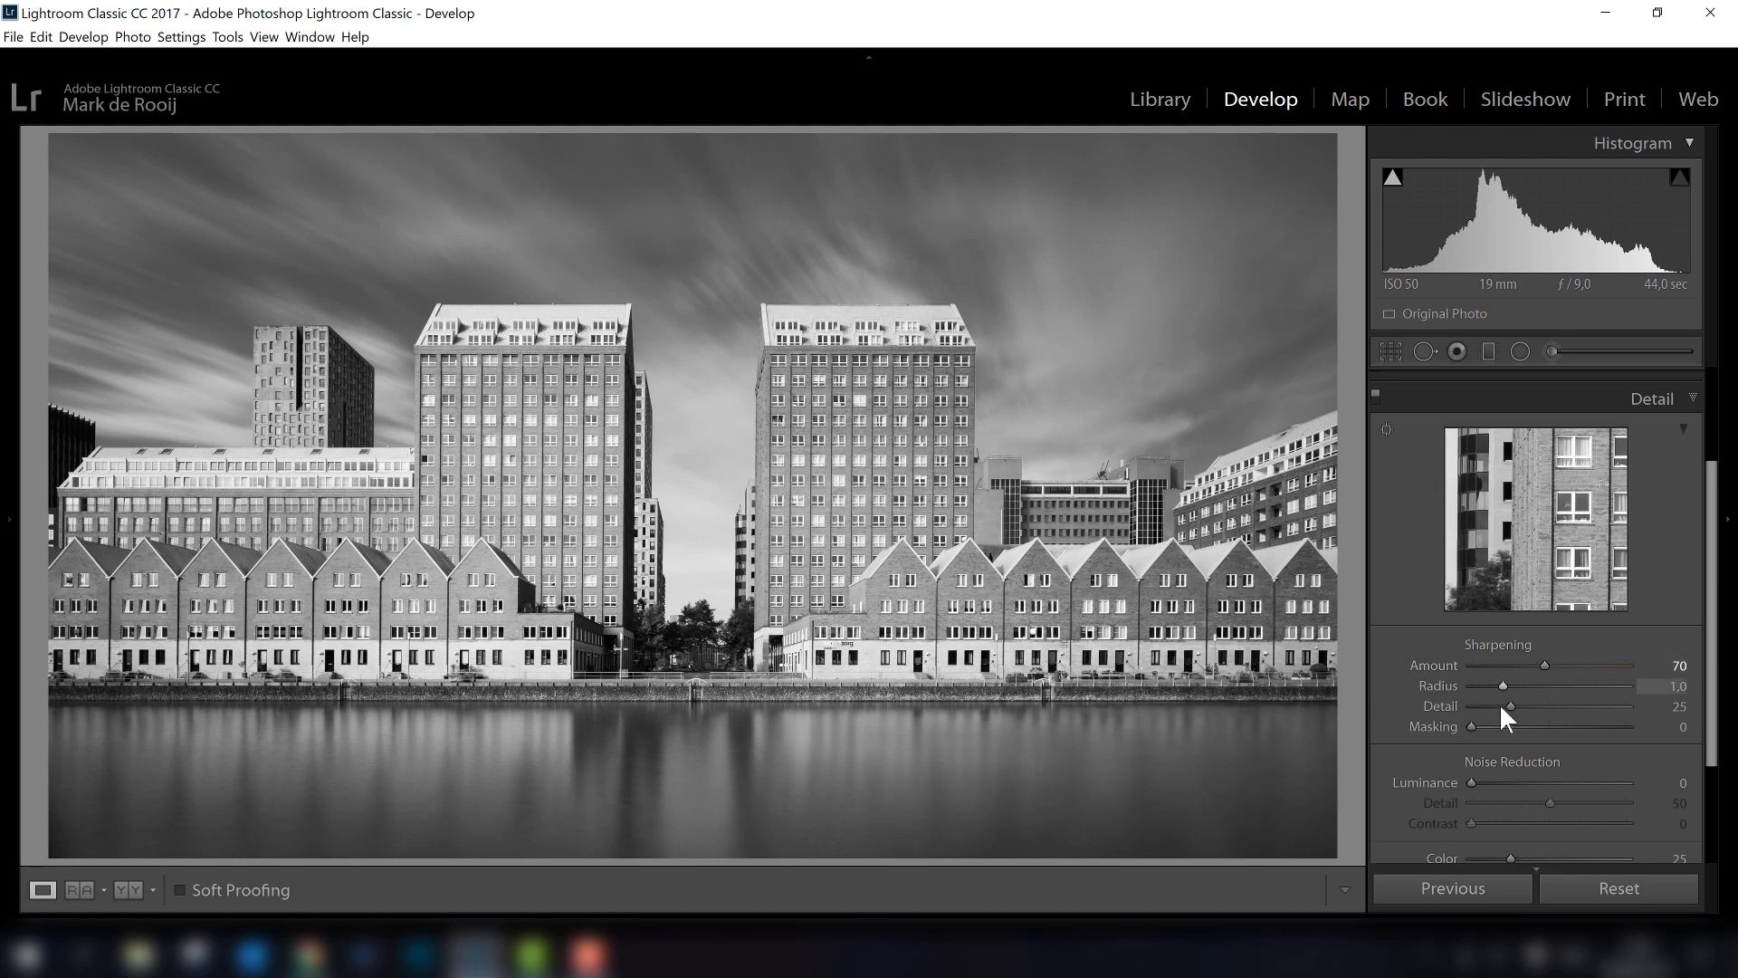
Step: Set the sharpening Masking to 73 so that mainly the building edges are sharpened
{"action": "key", "text": "alt"}
{"action": "left_click_drag", "start_coordinate": [1474, 725], "coordinate": [1589, 726]}
{"action": "left_click_drag", "start_coordinate": [1715, 575], "coordinate": [1715, 532]}
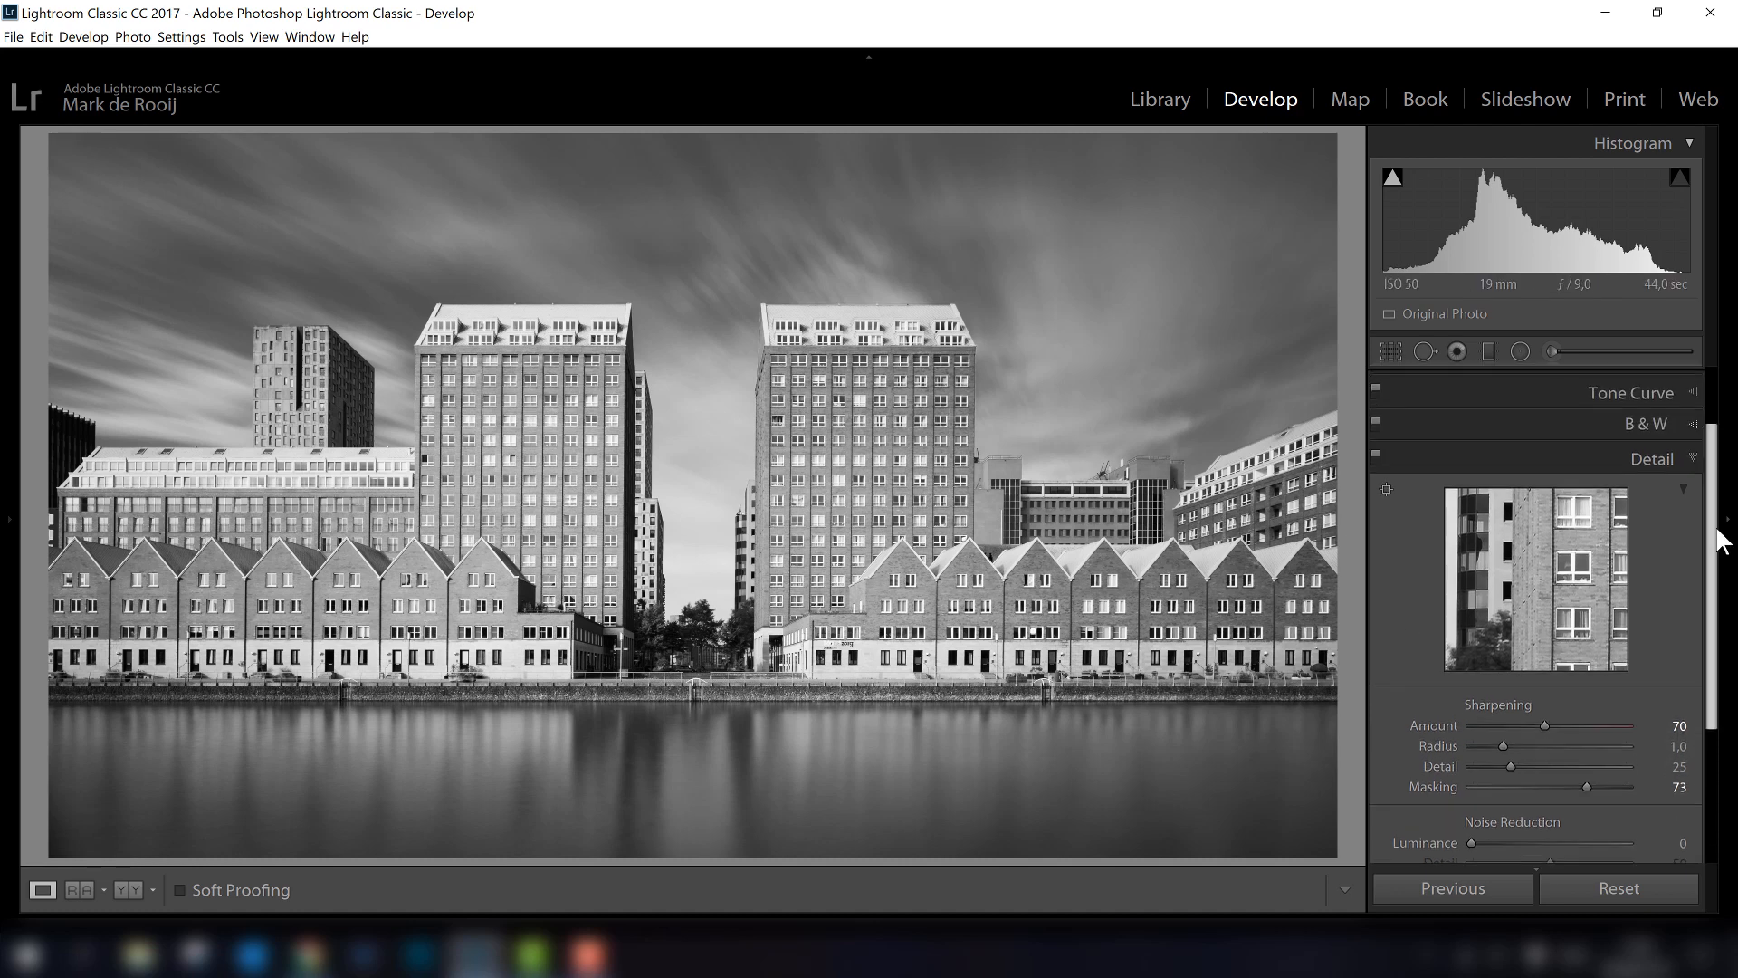
{"action": "left_click", "coordinate": [1613, 455]}
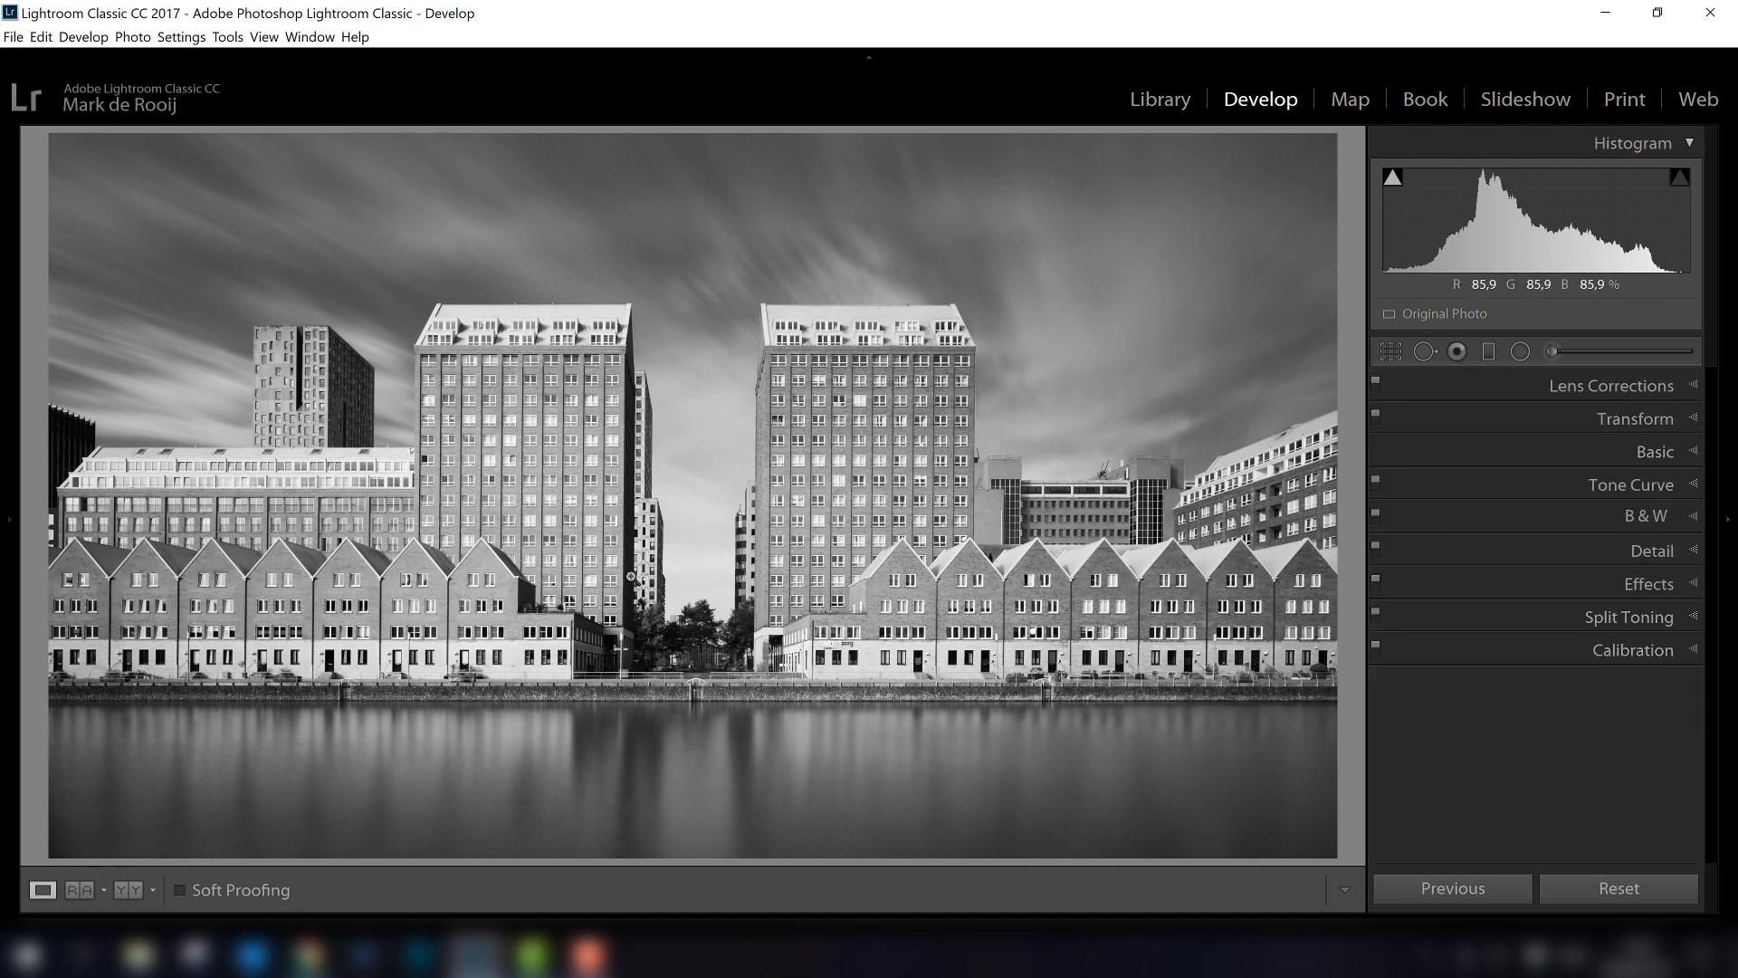